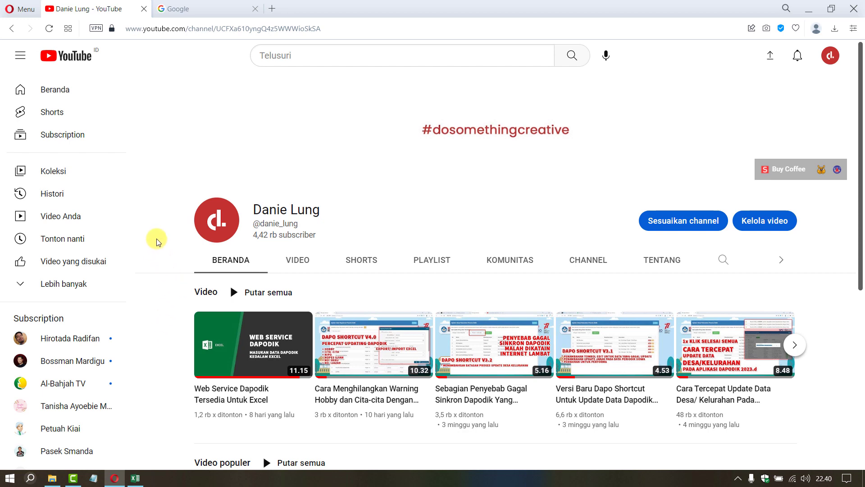
# Enter "dapo sho" as a Google search query to view its suggestions
pyautogui.click(186, 8)
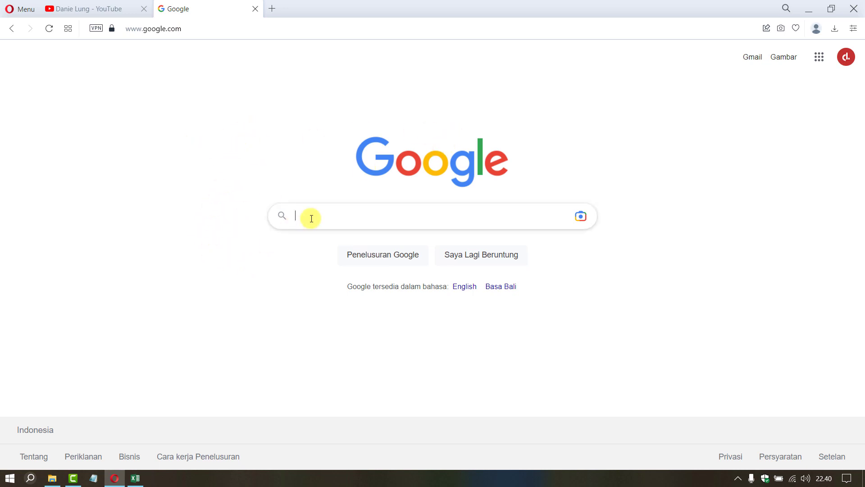
pyautogui.write('dapo sho')
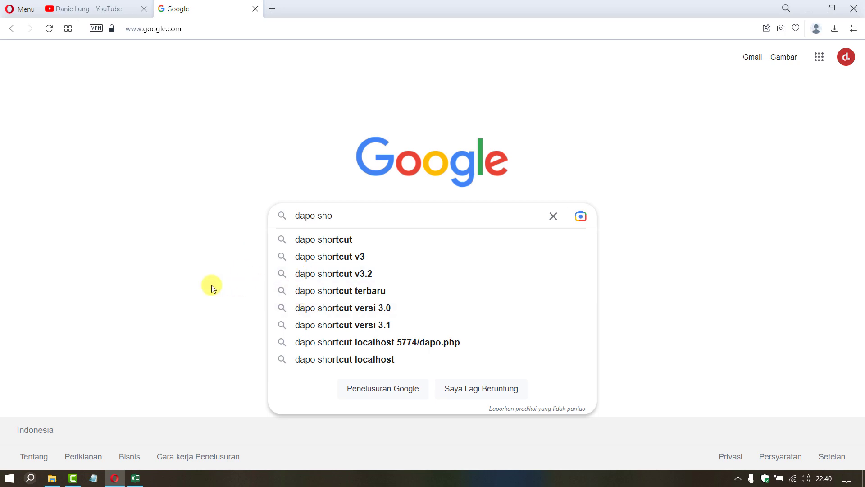
pyautogui.click(209, 287)
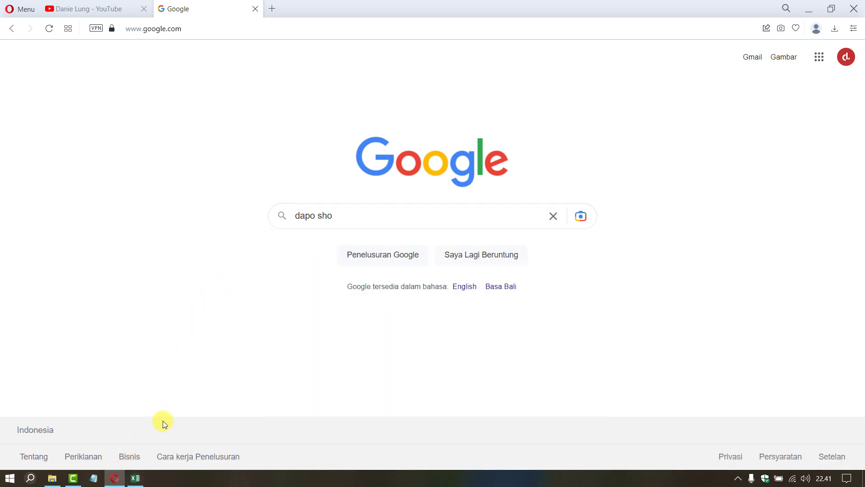
# Switch to the Excel workbook Book1 and enter the search text "hak" in cell B3, beside the Nama Siswa list
pyautogui.click(136, 478)
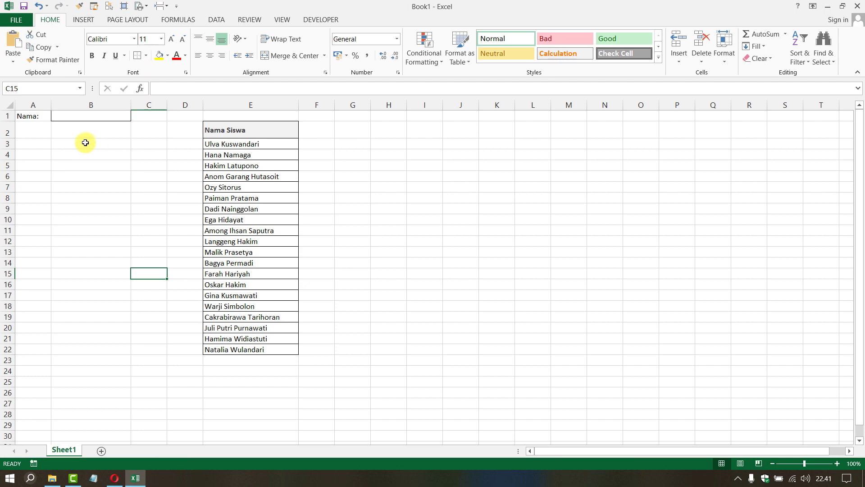
pyautogui.click(92, 168)
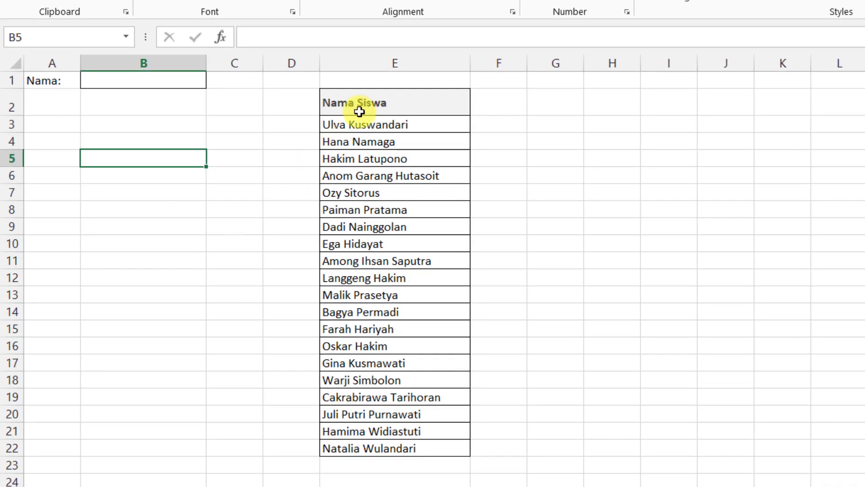
pyautogui.click(359, 112)
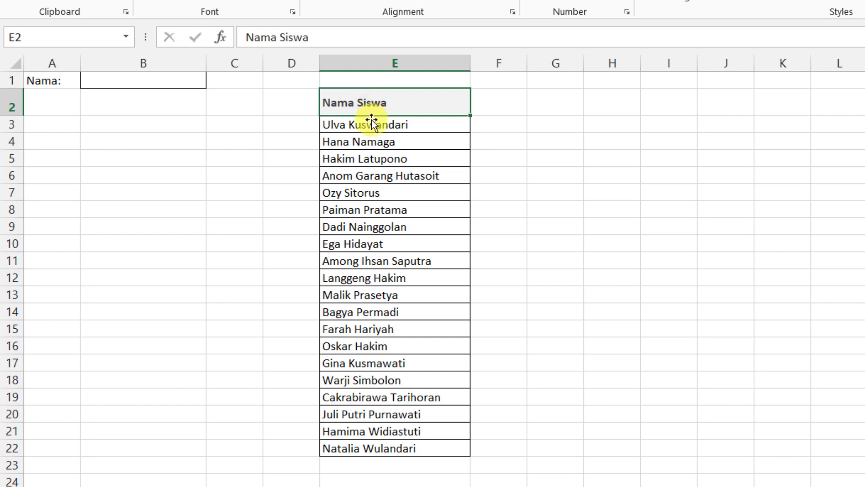
pyautogui.moveTo(361, 123); pyautogui.dragTo(415, 446)
pyautogui.click(368, 331)
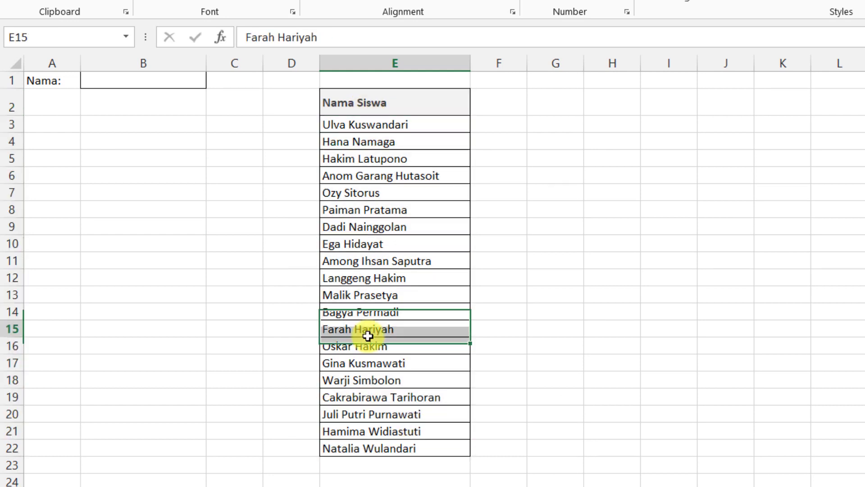
pyautogui.click(349, 129)
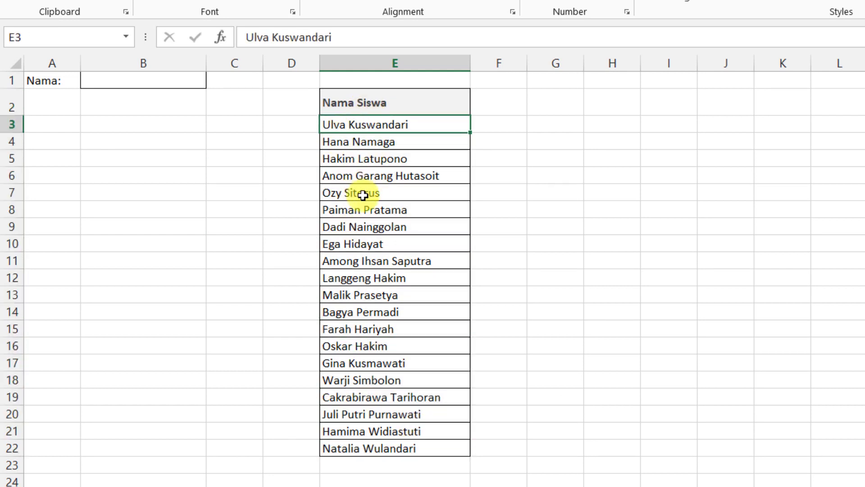
pyautogui.click(142, 124)
pyautogui.press('Return')
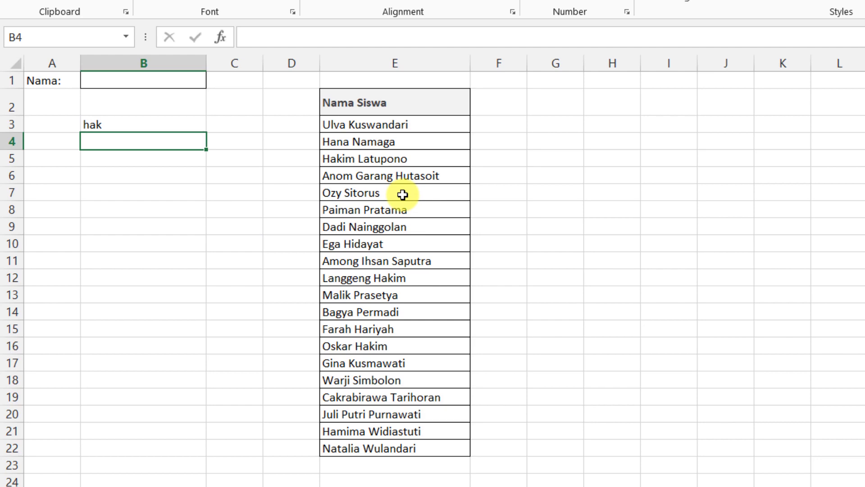
# Select the student names containing "hak" together, in cells E5, E12 and E16
pyautogui.click(368, 159)
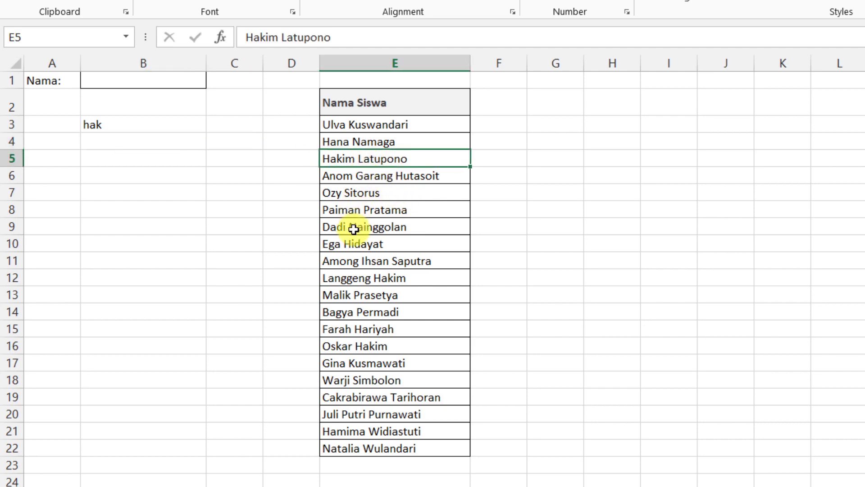
pyautogui.keyDown('ctrl'); pyautogui.click(382, 277); pyautogui.keyUp('ctrl')
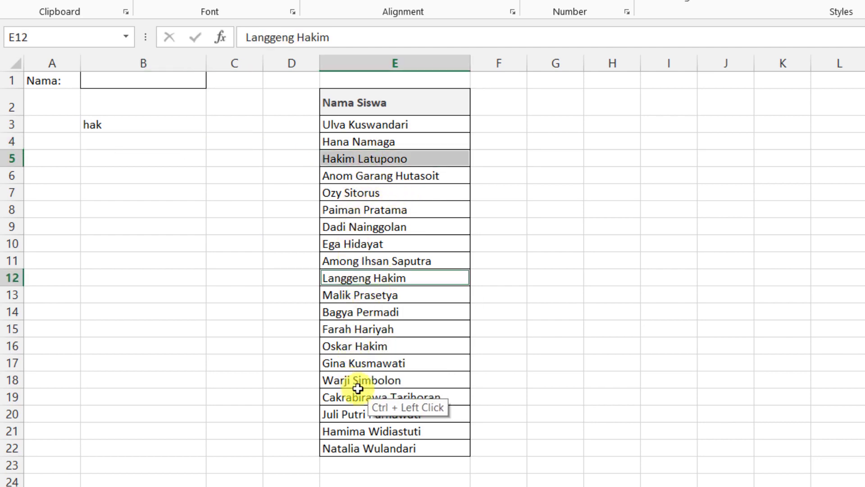
pyautogui.keyDown('ctrl'); pyautogui.click(389, 345); pyautogui.keyUp('ctrl')
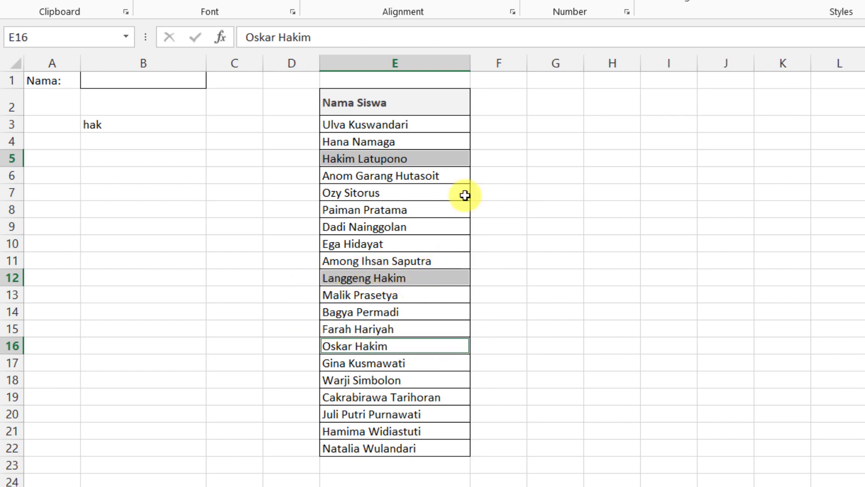
# Add the helper column heading "help1" in cell F2, beside Nama Siswa
pyautogui.click(496, 103)
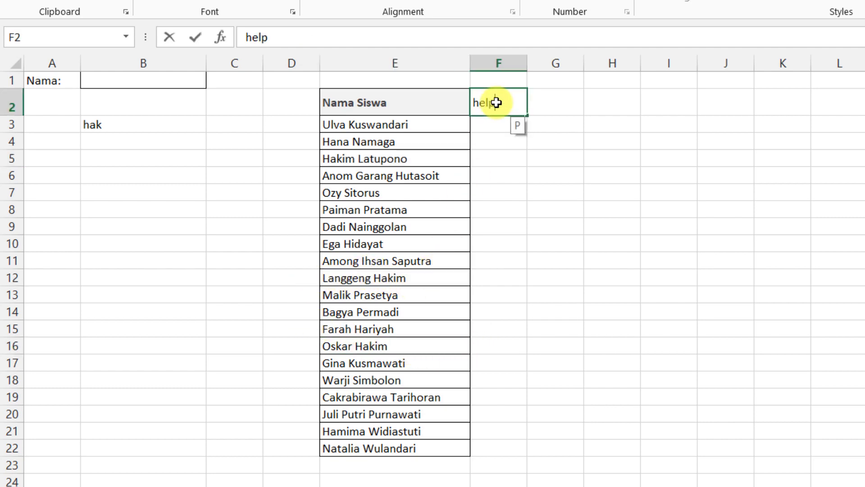
pyautogui.write('help')
pyautogui.press('Return')
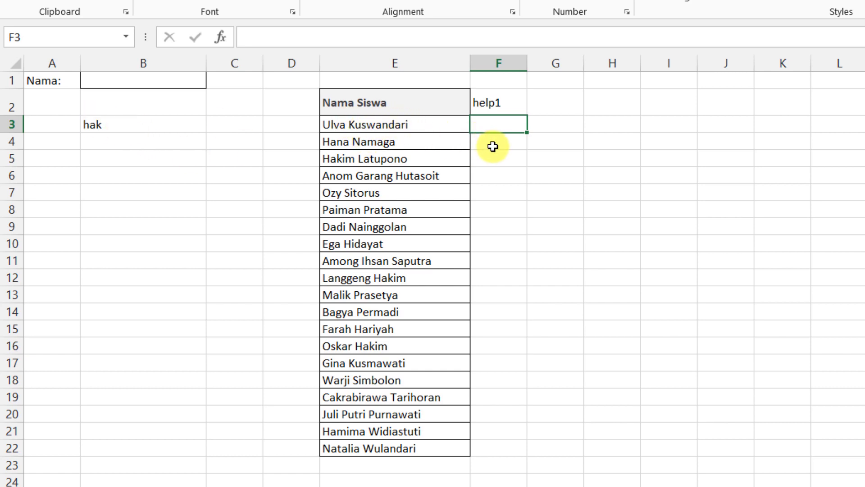
# Enter the formula =SEARCH($B$3;E3) in cell F3, with an absolute reference to the search text
pyautogui.write('=ser')
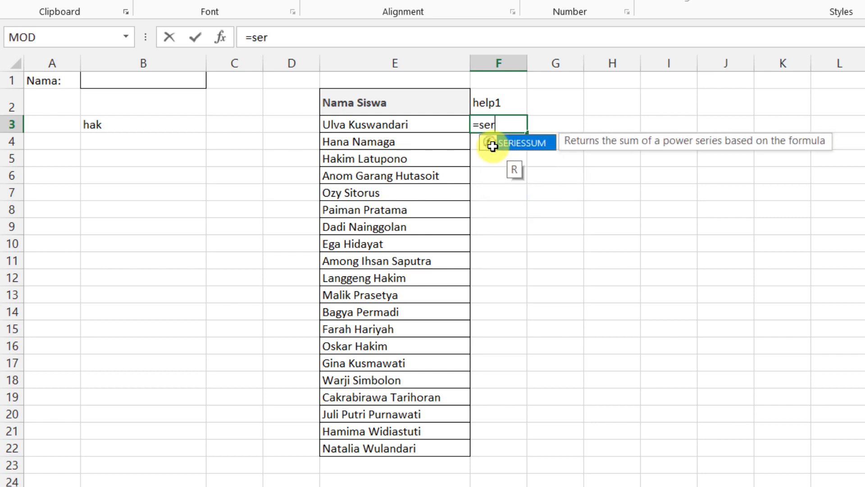
pyautogui.press('BackSpace')
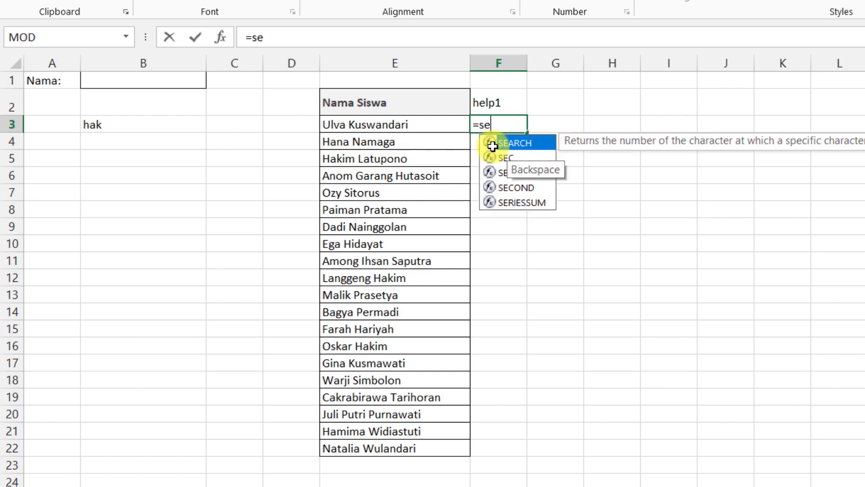
pyautogui.press('Tab')
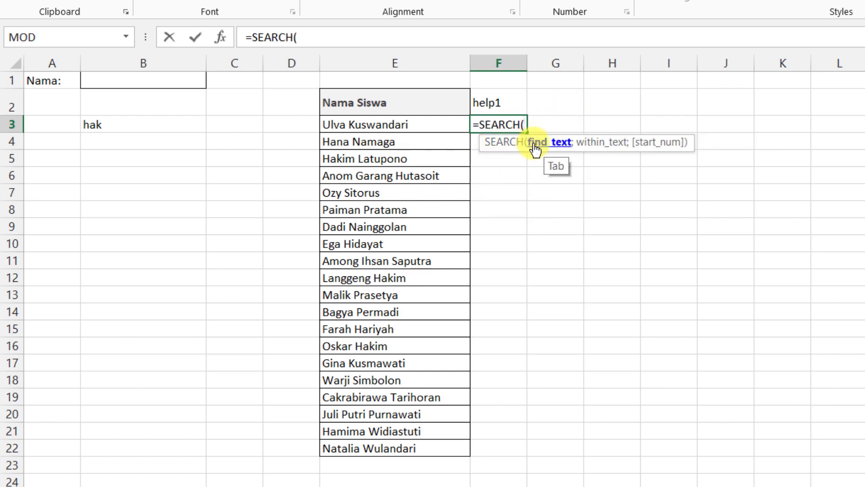
pyautogui.click(162, 133)
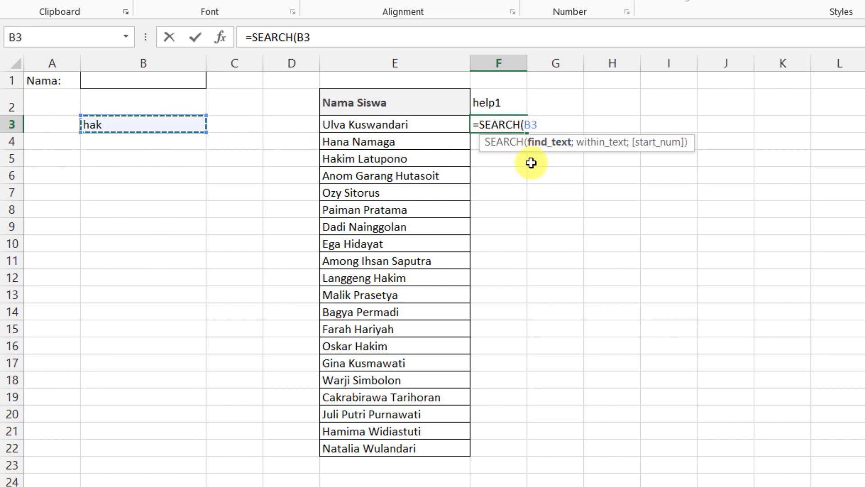
pyautogui.press('F4')
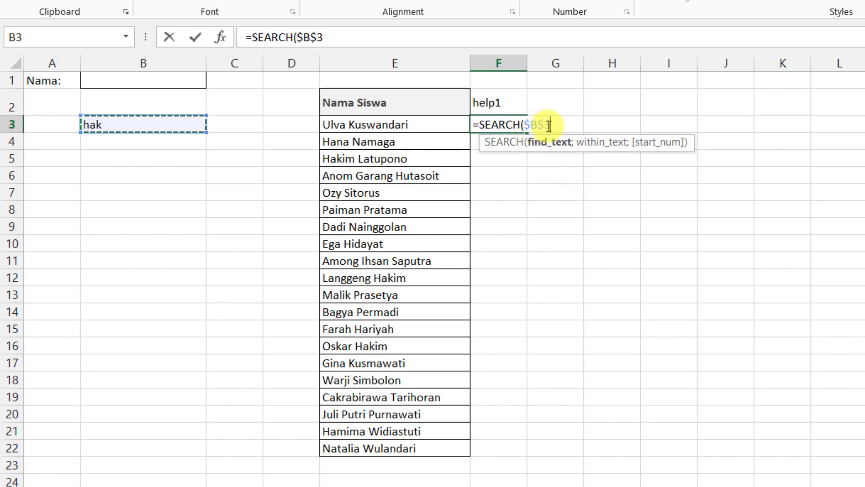
pyautogui.write(';')
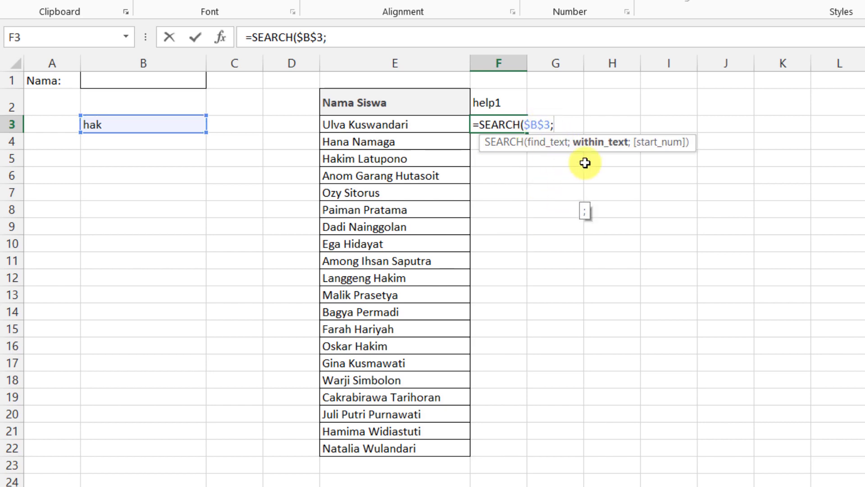
pyautogui.click(431, 126)
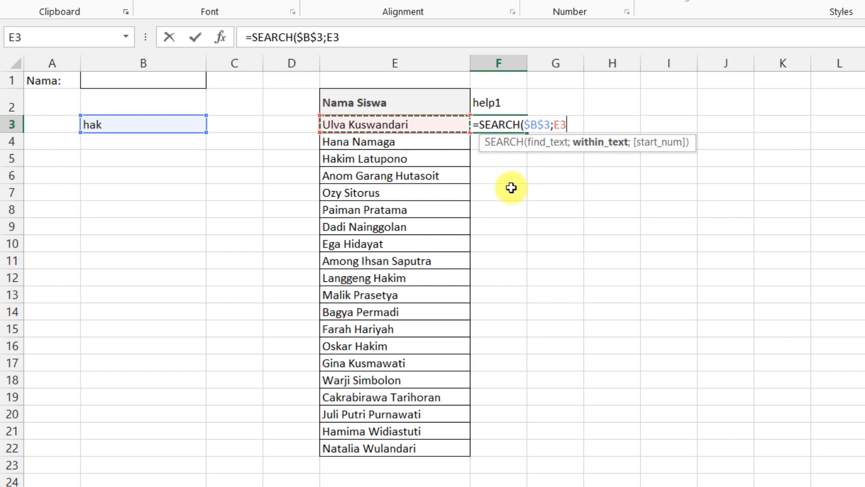
pyautogui.press('Return')
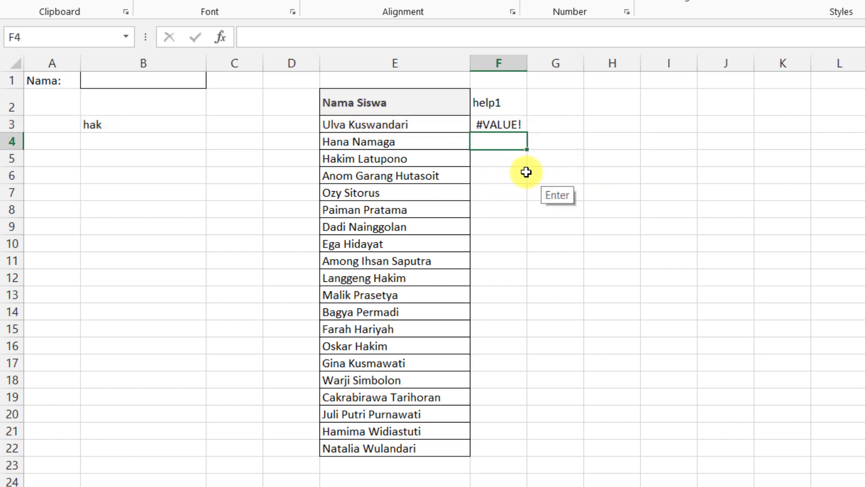
# Fill the SEARCH formula from F3 down to F22 and select the filled range
pyautogui.click(514, 123)
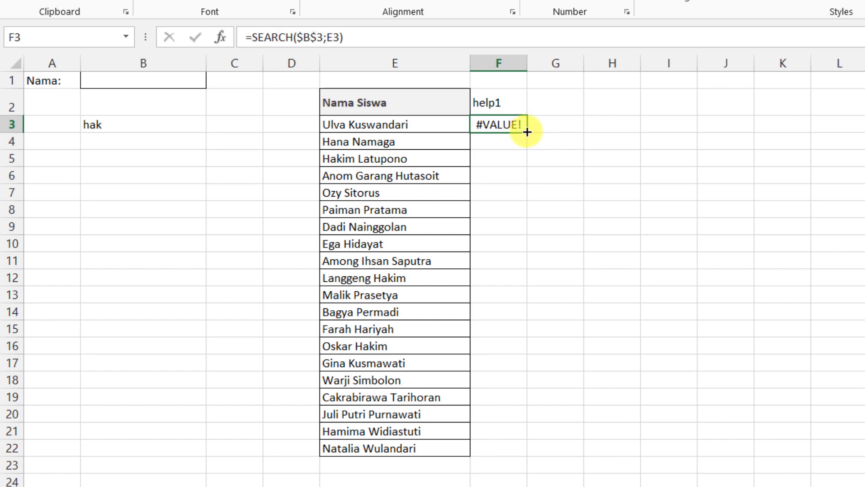
pyautogui.doubleClick(527, 132)
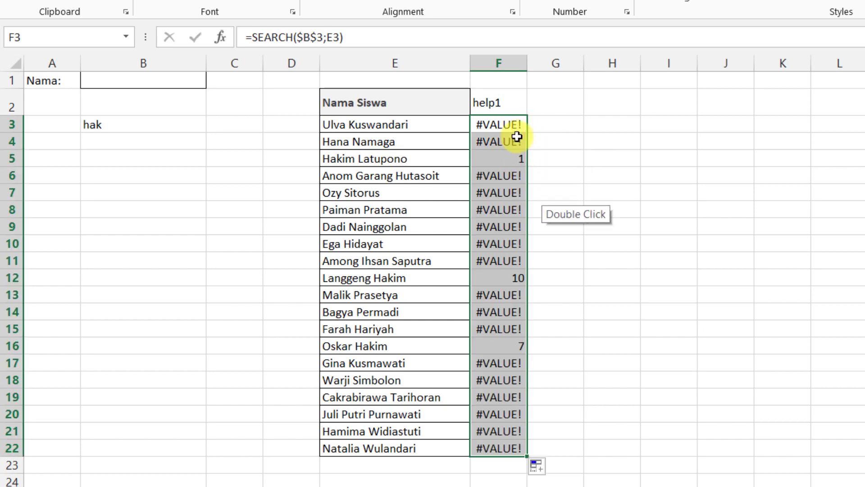
pyautogui.moveTo(518, 126)
pyautogui.mouseDown()
pyautogui.moveTo(522, 118)
pyautogui.moveTo(520, 453)
pyautogui.mouseUp()
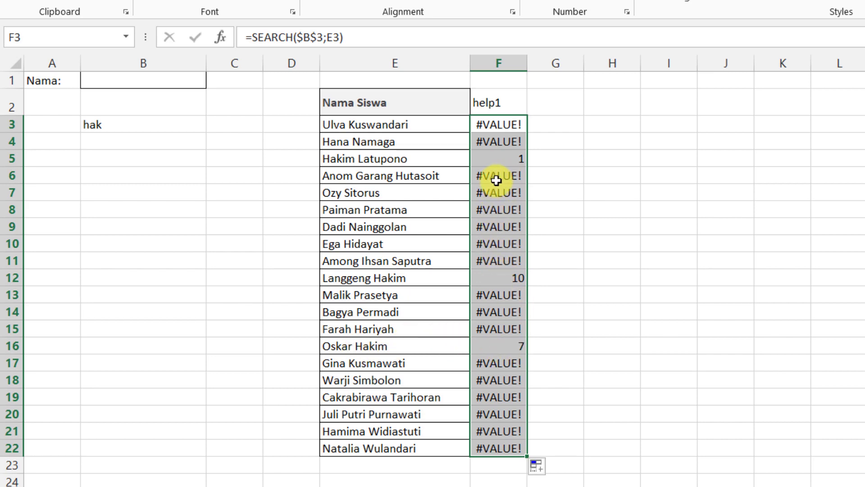
# Wrap the SEARCH formula in IFERROR with an empty-text fallback across F3:F22, as =IFERROR(SEARCH($B$3;E3);"")
pyautogui.click(253, 39)
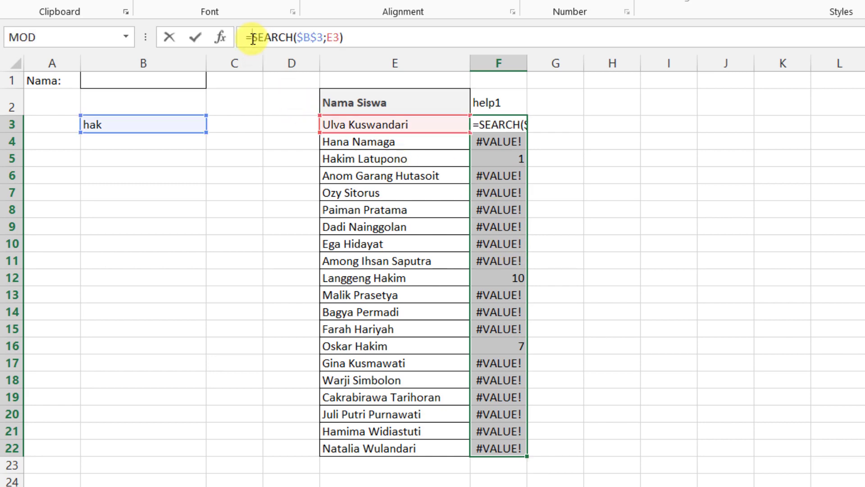
pyautogui.write('if')
pyautogui.press('Down')
pyautogui.press('Tab')
pyautogui.press('Down')
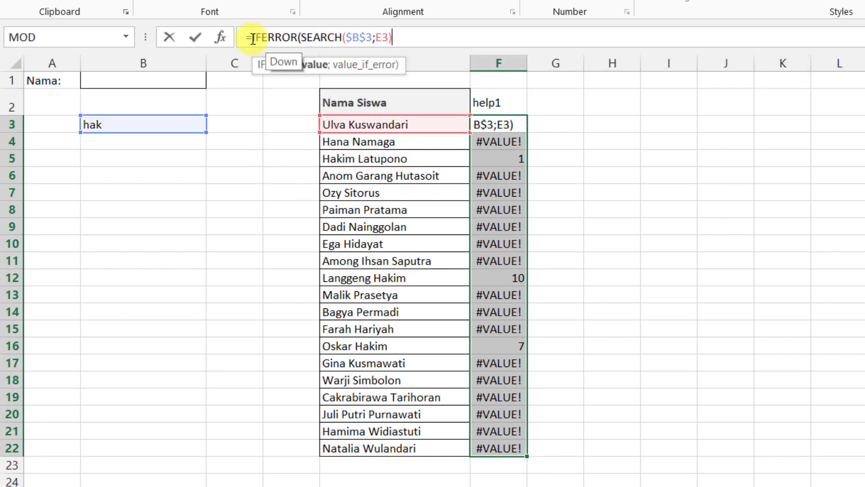
pyautogui.write(';"")')
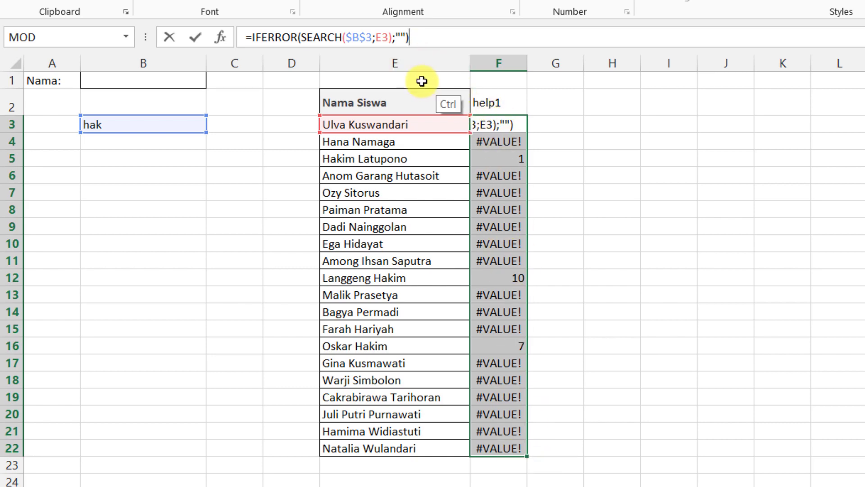
pyautogui.hotkey('ctrl', 'Return')
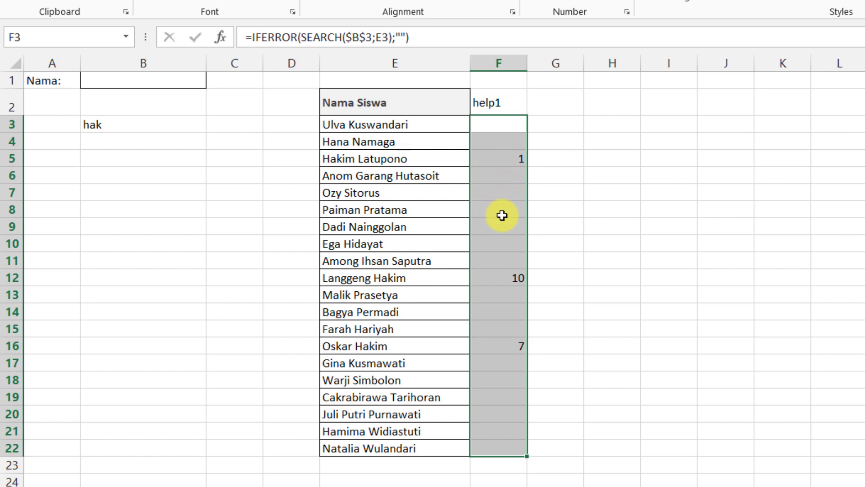
pyautogui.click(504, 277)
pyautogui.click(498, 346)
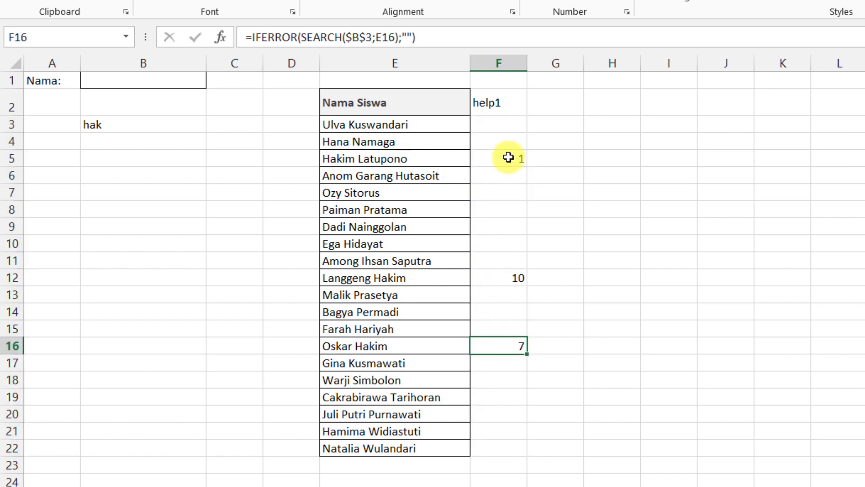
pyautogui.click(506, 157)
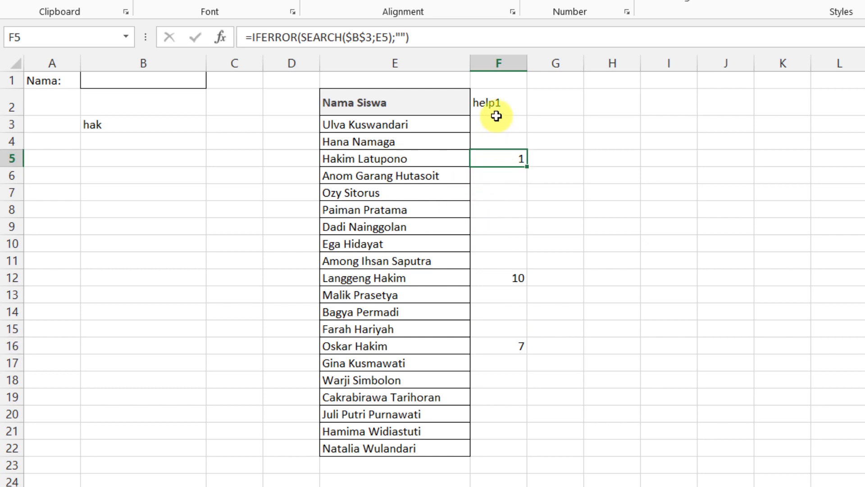
# Wrap the help1 formula in ISNUMBER across F3:F22, as =ISNUMBER(IFERROR(SEARCH($B$3;E3);""))
pyautogui.moveTo(496, 120); pyautogui.dragTo(502, 451)
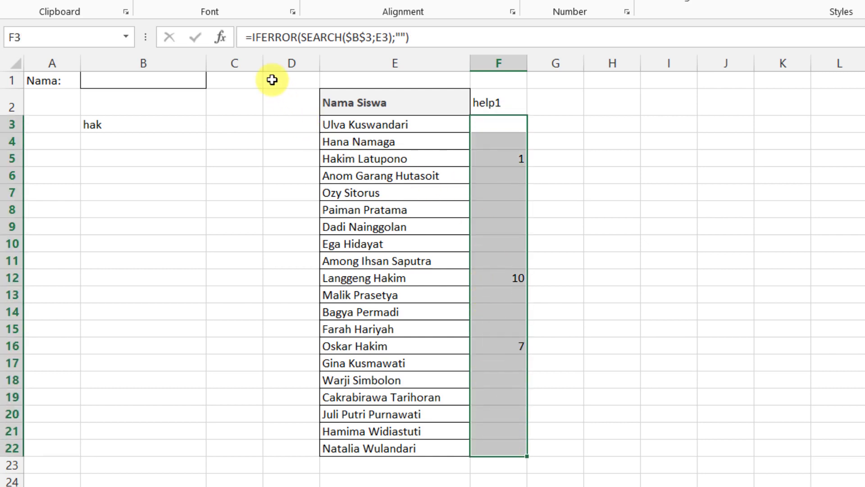
pyautogui.click(253, 39)
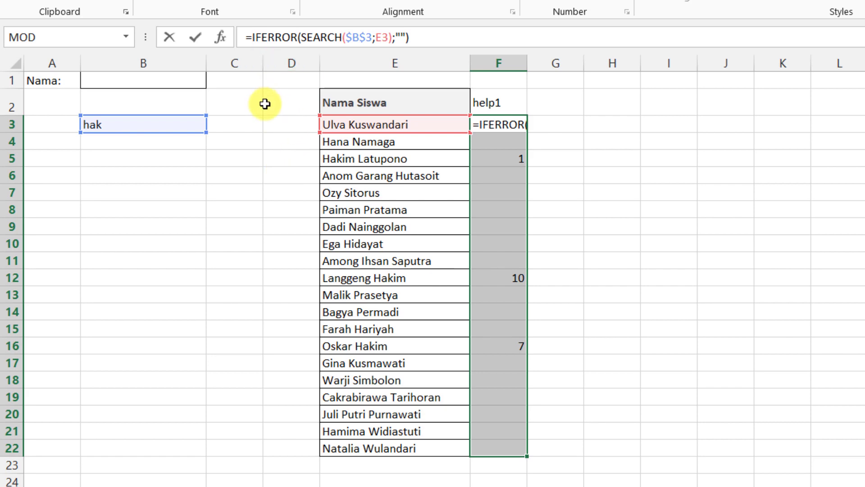
pyautogui.write('isnu')
pyautogui.press('Tab')
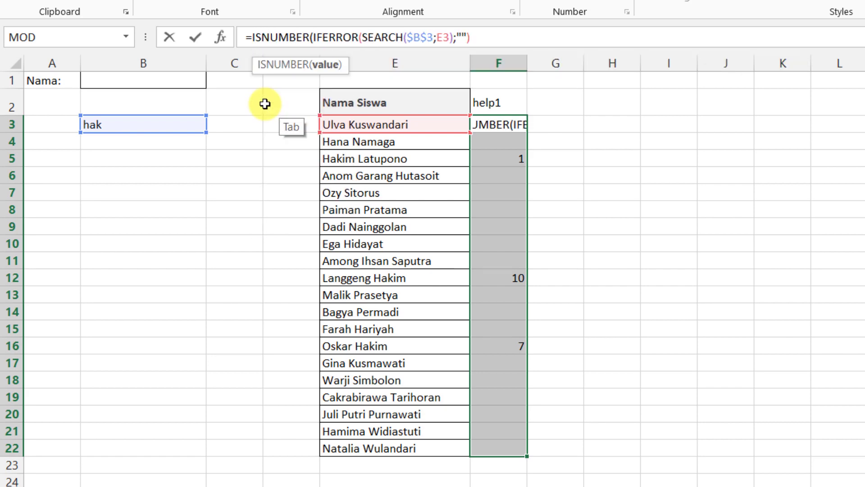
pyautogui.press('Down')
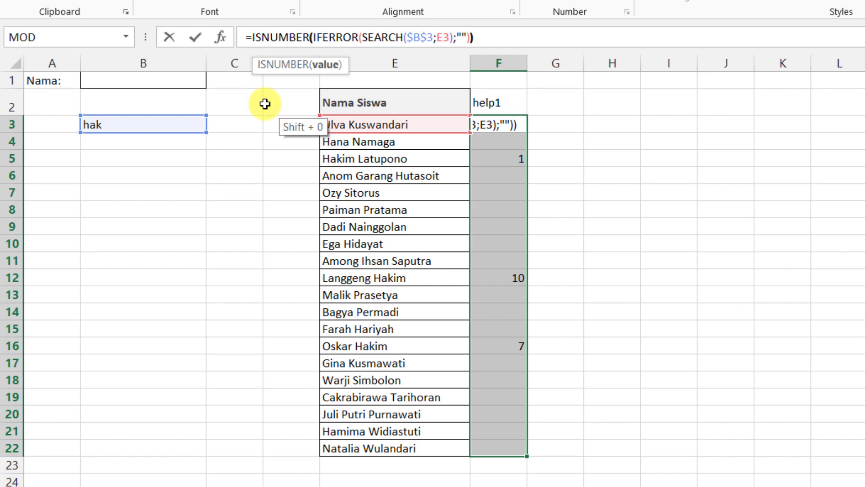
pyautogui.write(')')
pyautogui.hotkey('ctrl', 'Return')
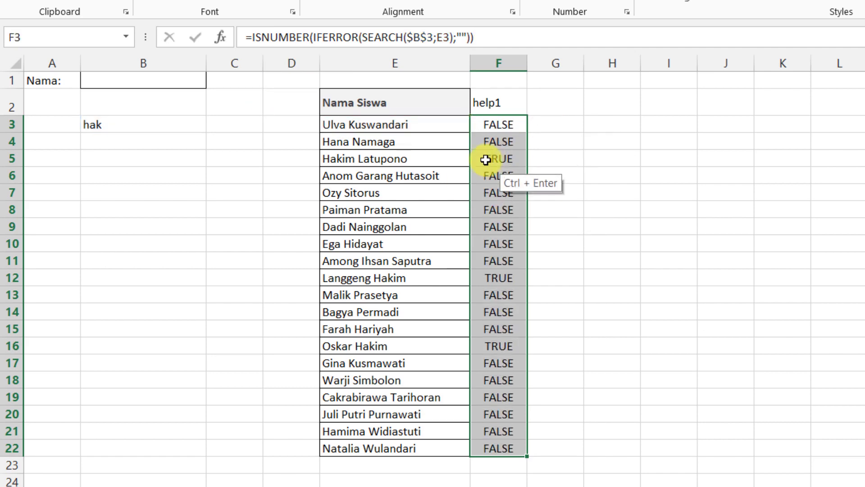
pyautogui.click(487, 160)
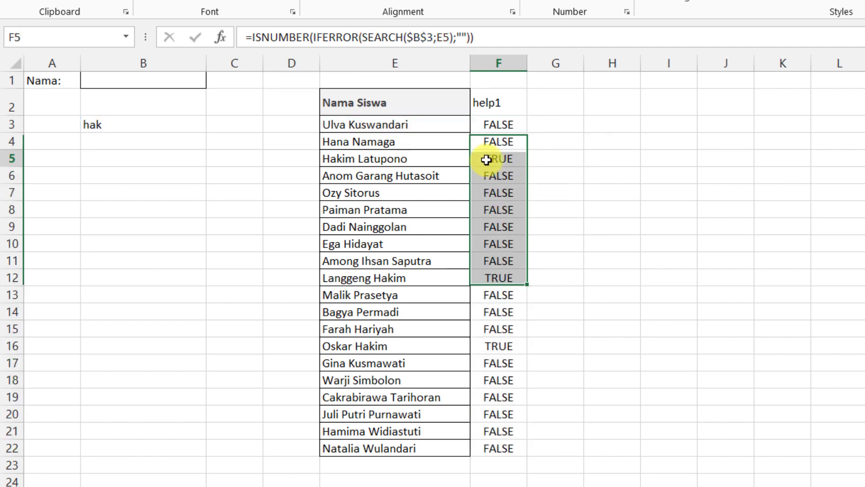
pyautogui.click(490, 278)
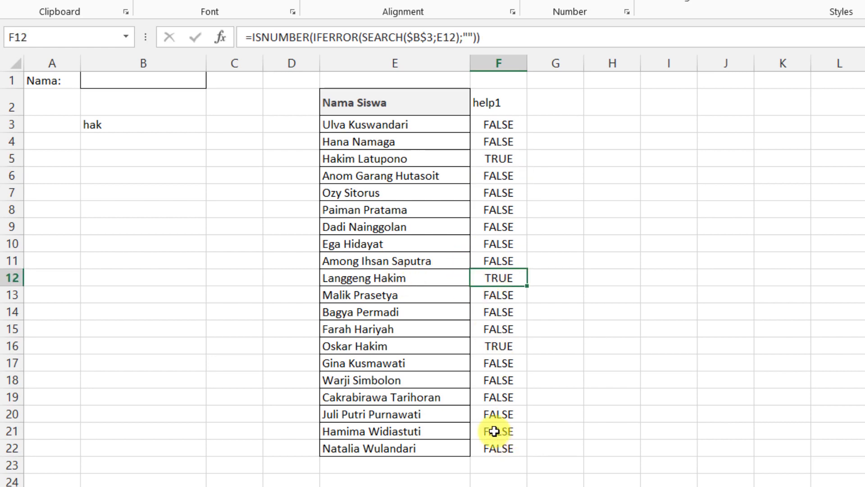
pyautogui.click(491, 348)
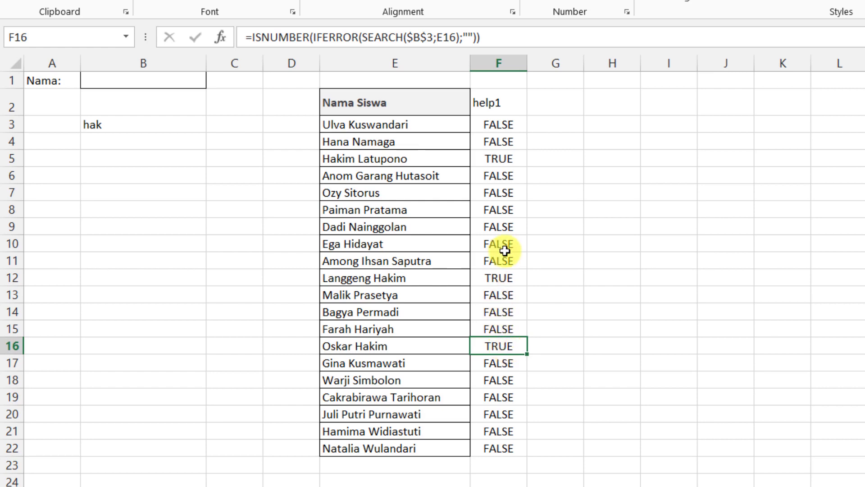
pyautogui.click(494, 145)
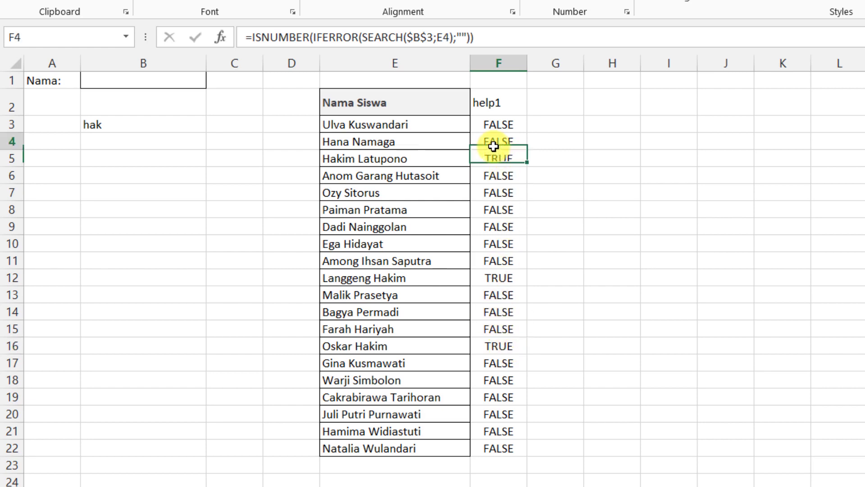
pyautogui.click(495, 158)
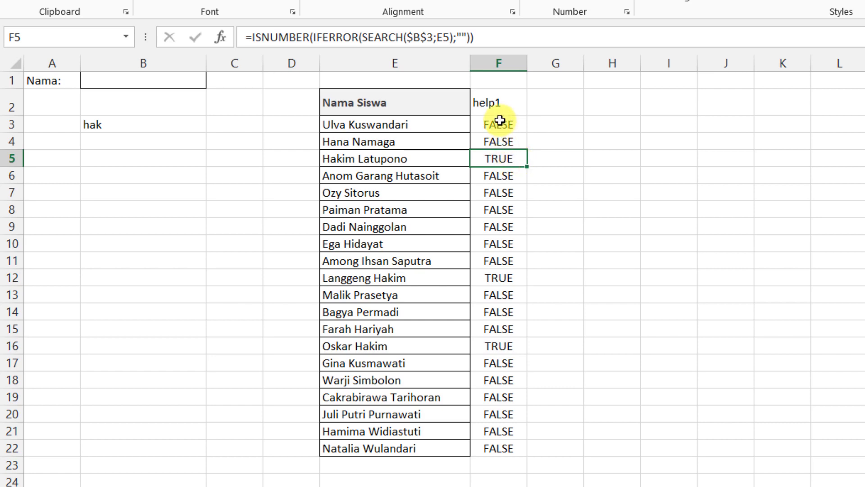
# Convert the help1 results in F3:F22 to numbers with a double minus, as =--ISNUMBER(IFERROR(SEARCH($B$3;E3);""))
pyautogui.moveTo(498, 126); pyautogui.dragTo(486, 448)
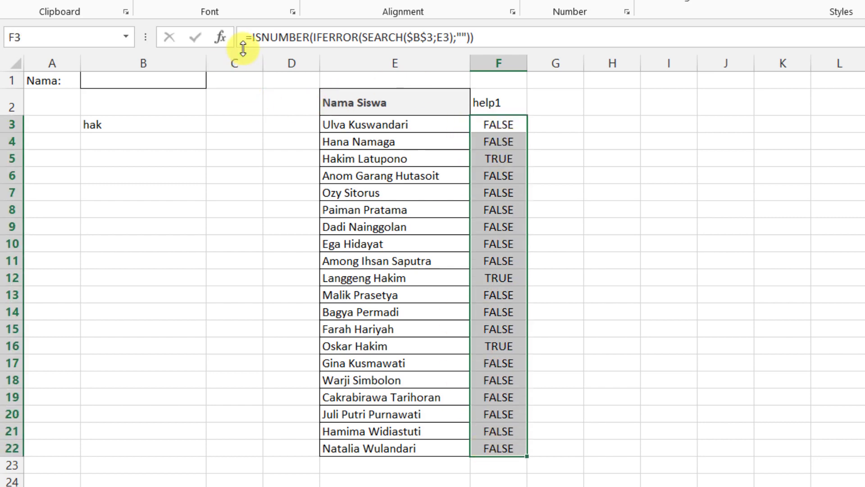
pyautogui.click(255, 40)
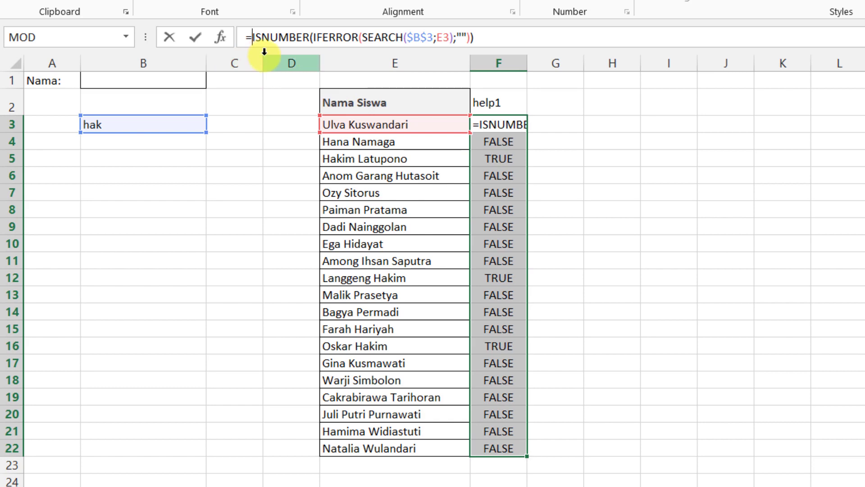
pyautogui.write('--')
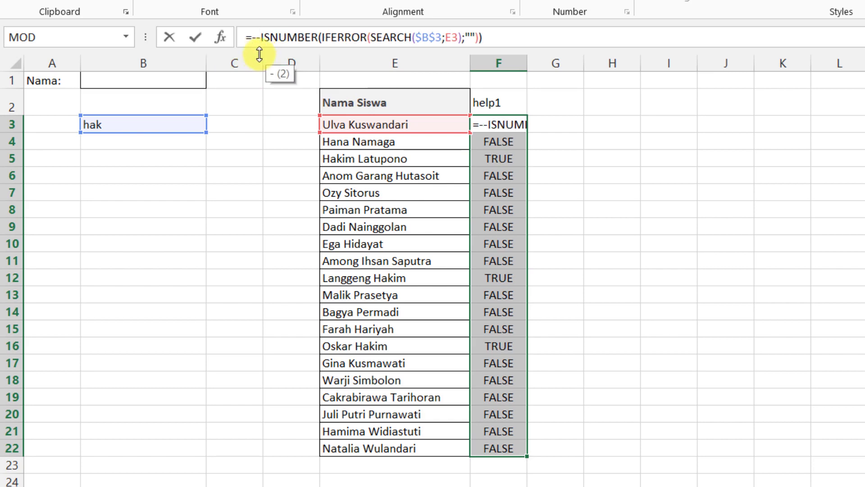
pyautogui.click(255, 39)
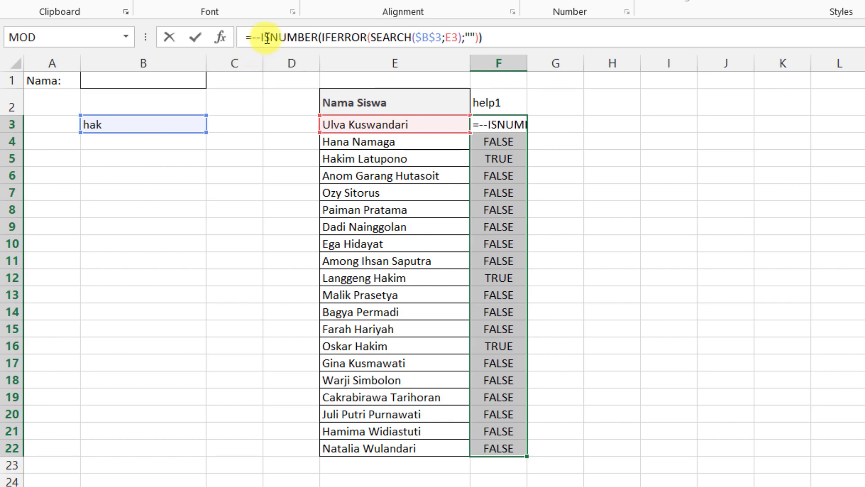
pyautogui.hotkey('ctrl', 'Return')
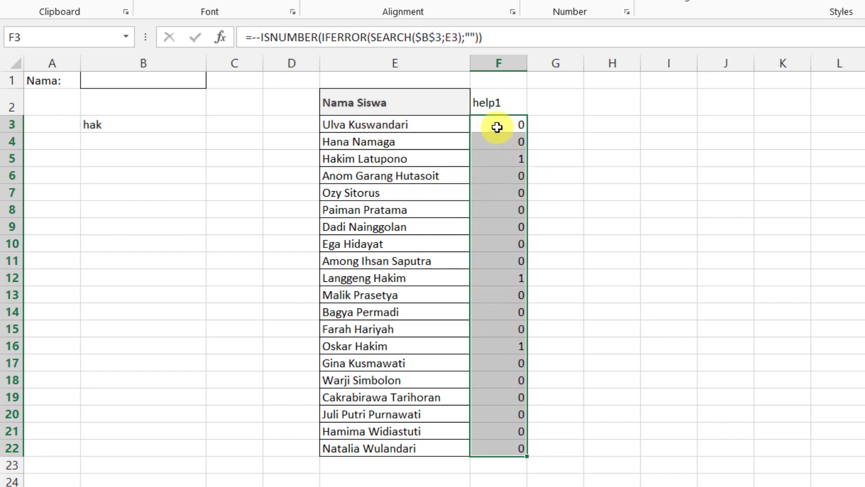
# Add the helper column heading "help2" in cell G2, beside help1
pyautogui.click(496, 190)
pyautogui.click(549, 108)
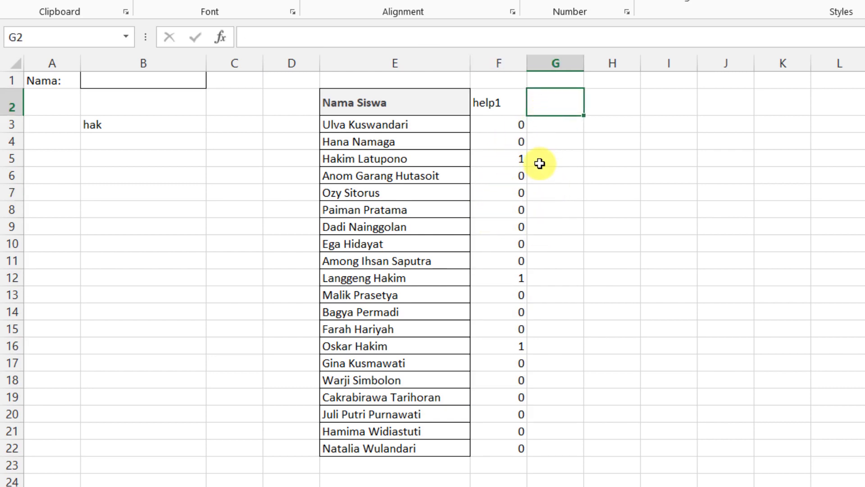
pyautogui.write('help2')
pyautogui.press('Return')
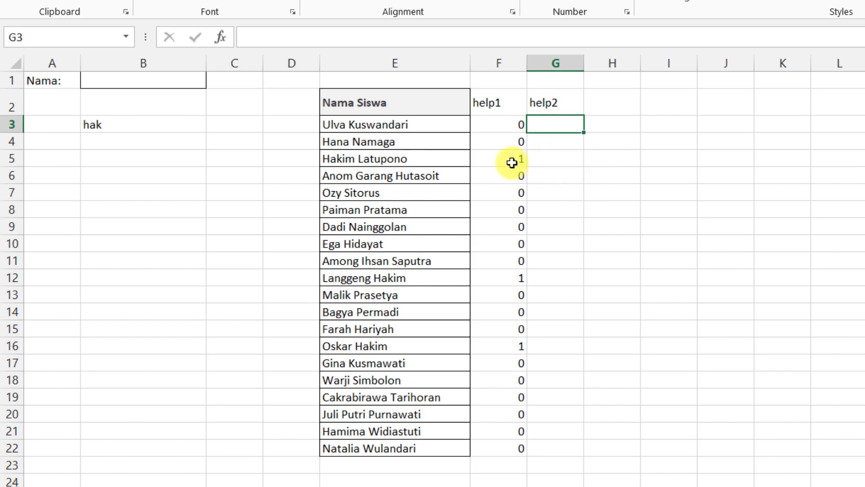
pyautogui.click(491, 163)
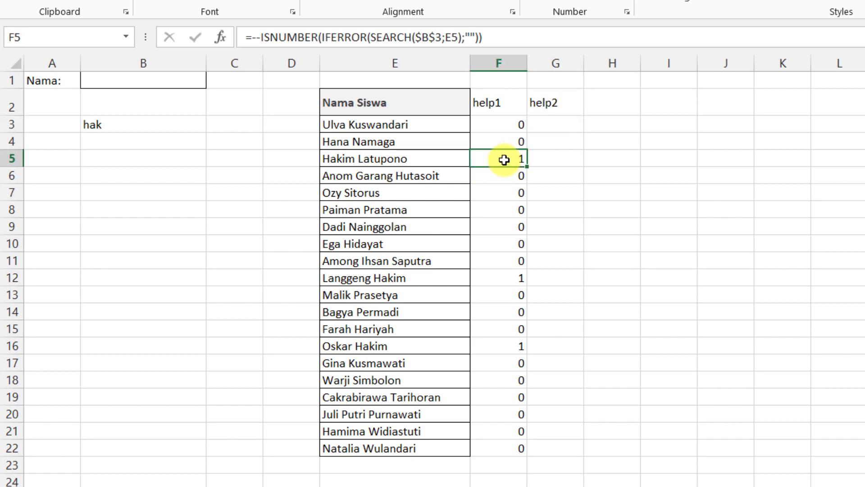
pyautogui.click(500, 227)
pyautogui.click(507, 278)
pyautogui.click(501, 349)
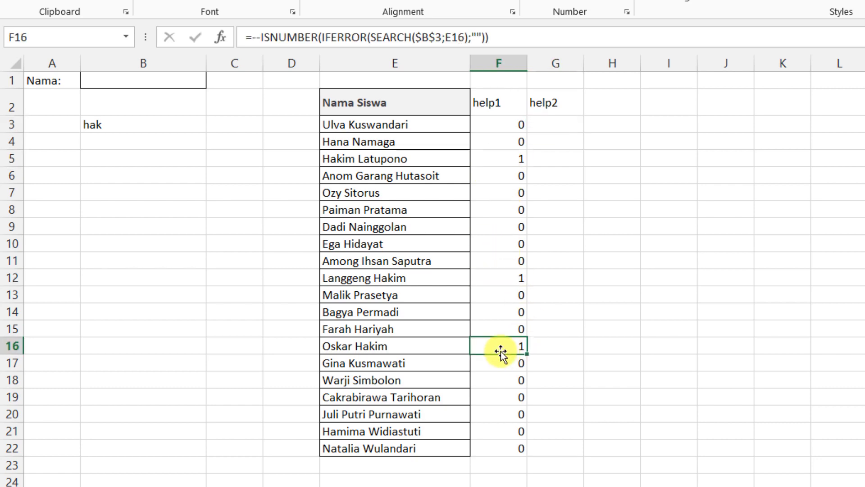
# Begin an IF formula in cell G3 with the logical test F3=1
pyautogui.click(556, 130)
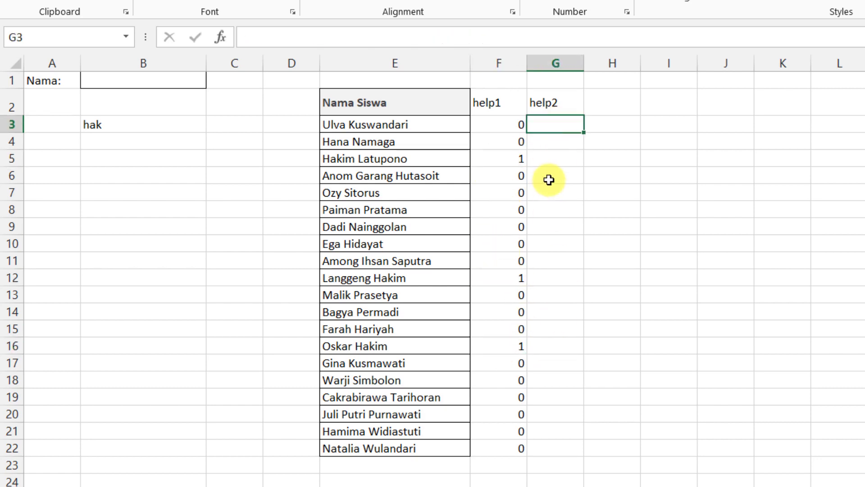
pyautogui.write('=if')
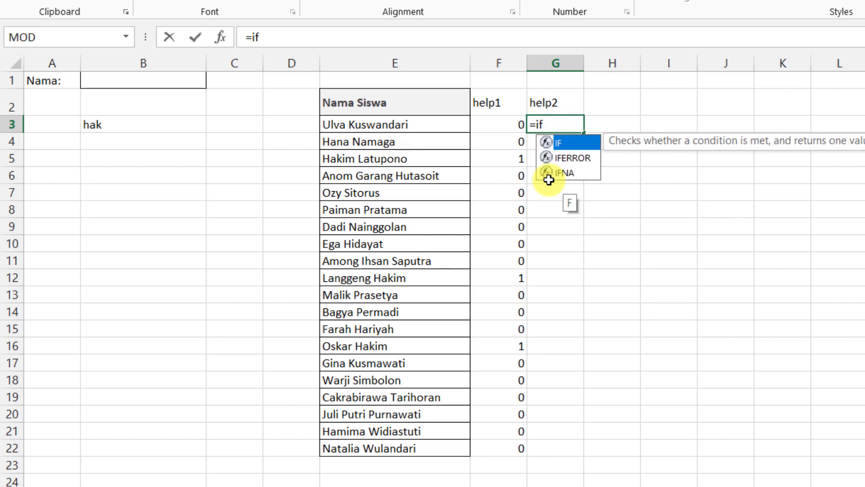
pyautogui.press('Tab')
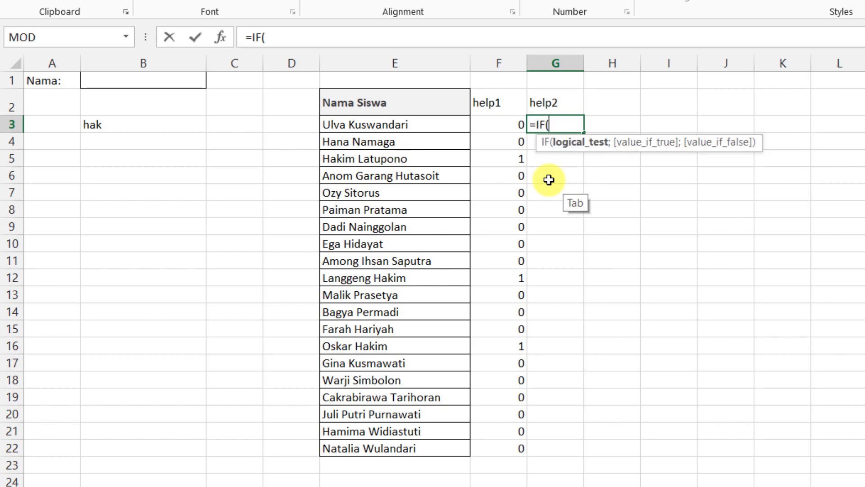
pyautogui.click(497, 122)
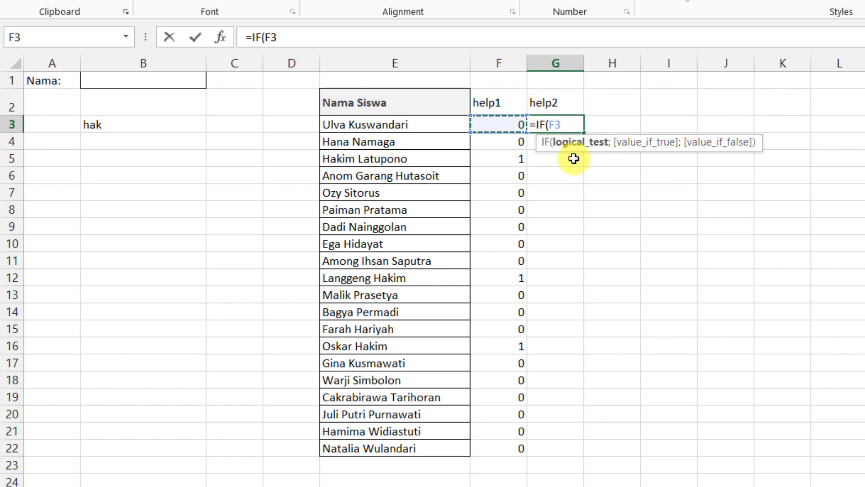
pyautogui.write('=1')
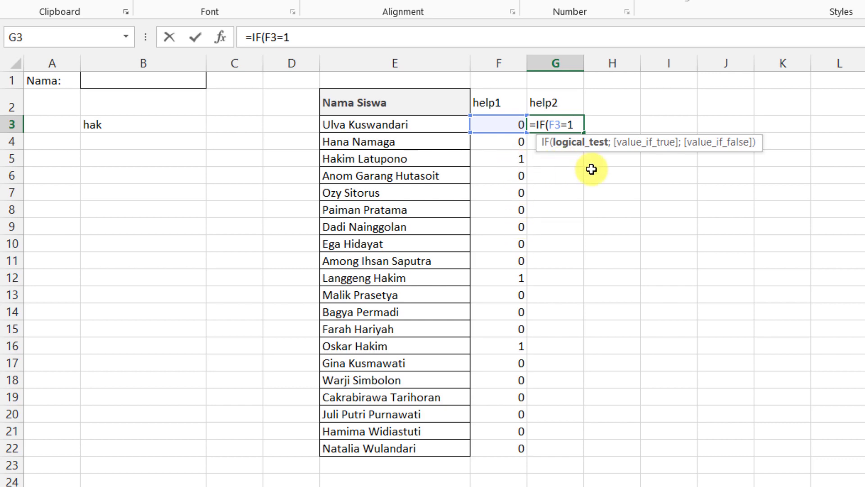
pyautogui.press('BackSpace')
pyautogui.write('true')
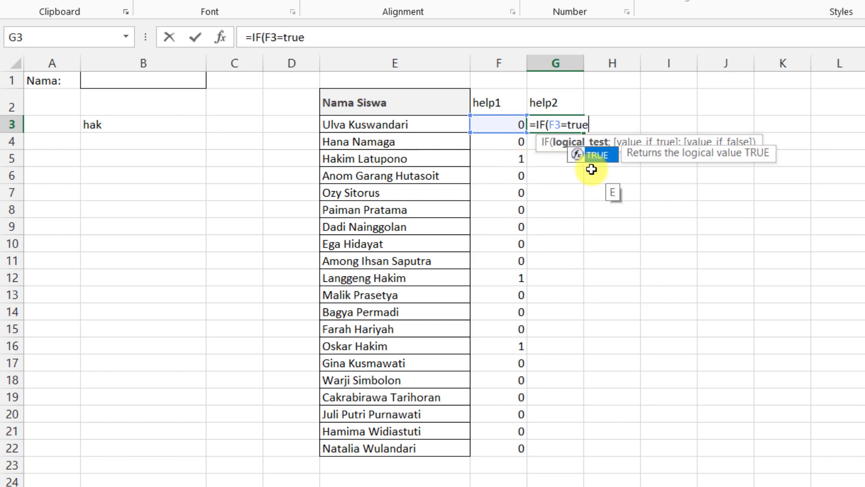
pyautogui.press('Tab')
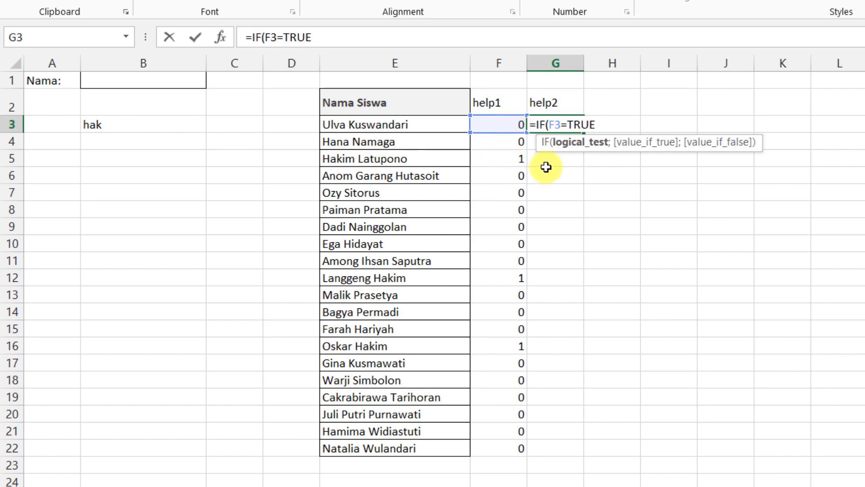
pyautogui.press('BackSpace')
pyautogui.press('BackSpace')
pyautogui.press('BackSpace')
pyautogui.press('BackSpace')
pyautogui.write('1')
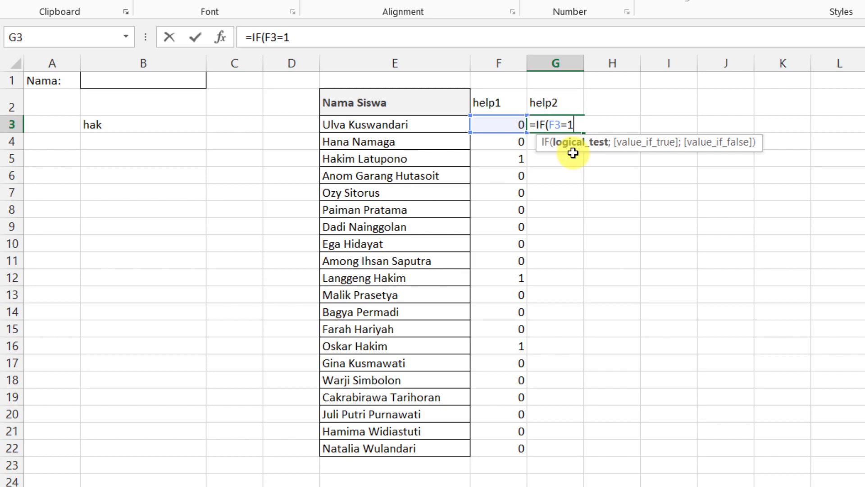
# Complete the IF formula in G3 with COUNTIF(F3:F3;1) as the true value and an empty string "" as the false value
pyautogui.write(';')
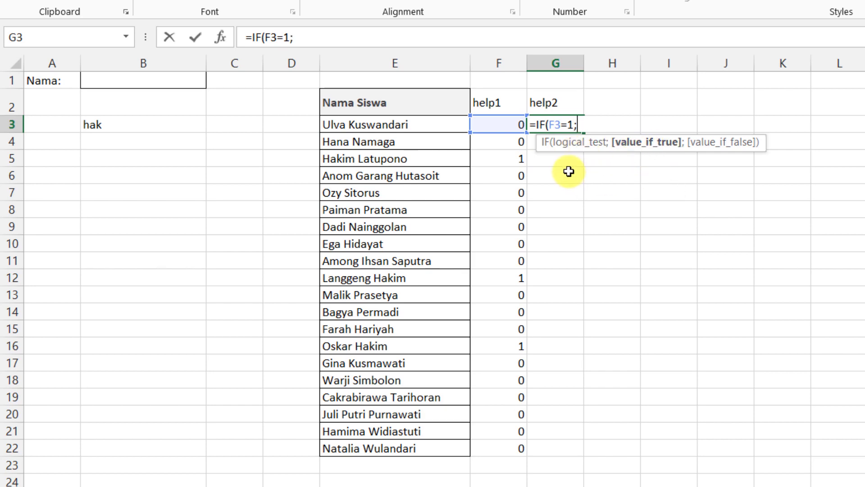
pyautogui.write('coun')
pyautogui.press('Down')
pyautogui.press('Down')
pyautogui.press('Down')
pyautogui.press('Tab')
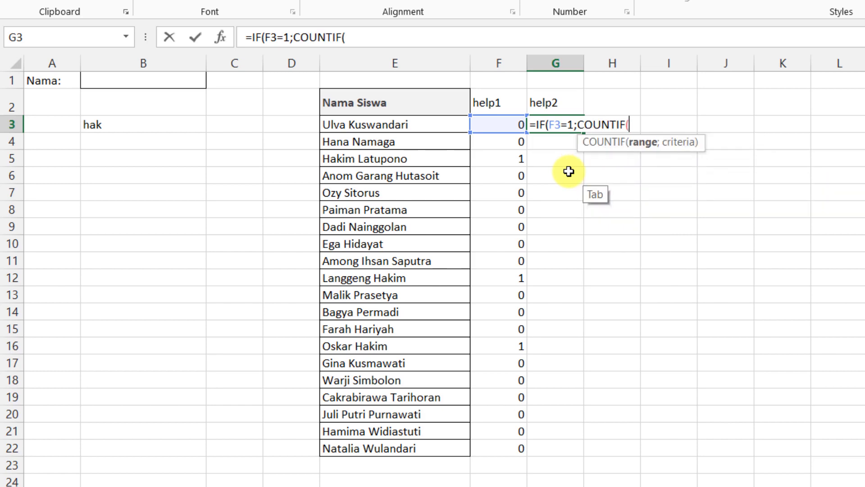
pyautogui.click(502, 123)
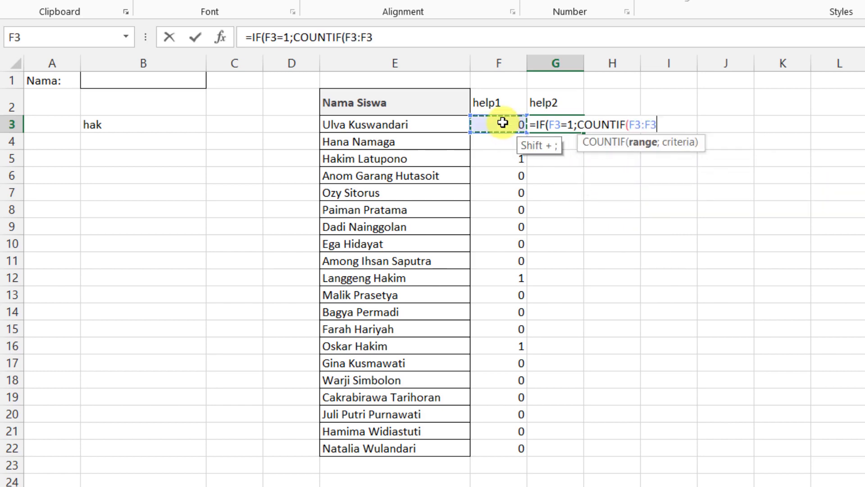
pyautogui.write(';')
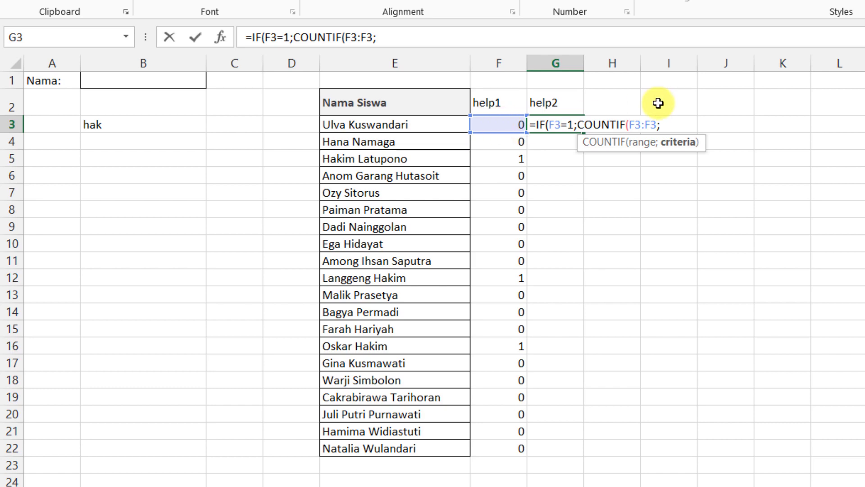
pyautogui.write('1)')
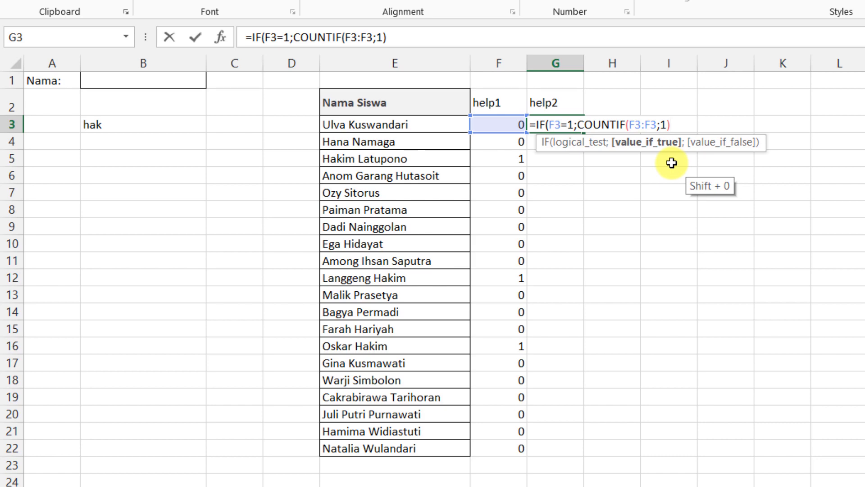
pyautogui.write(';')
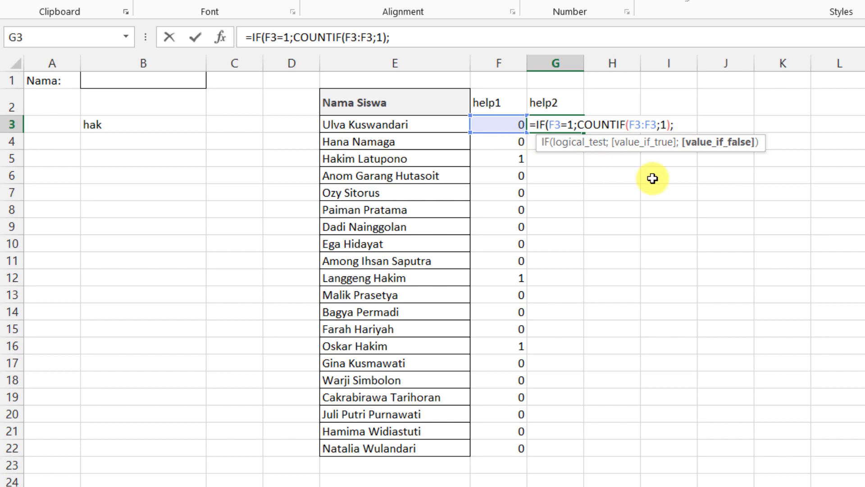
pyautogui.write('"')
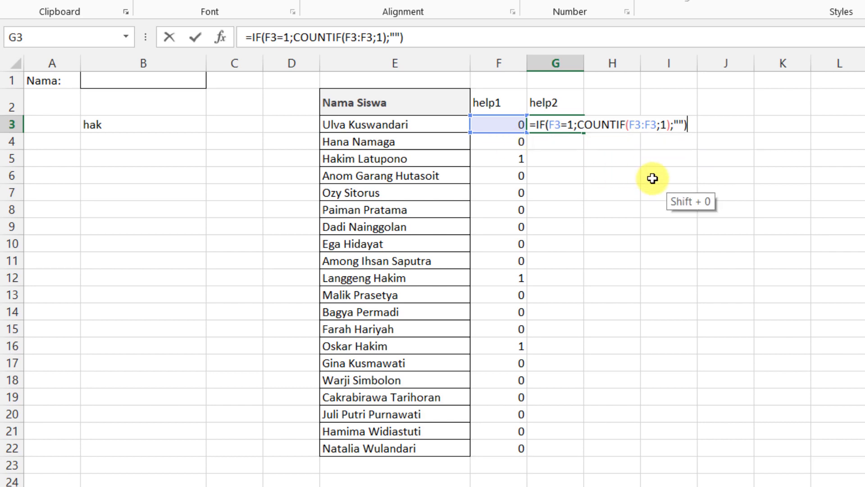
# Anchor the start of the COUNTIF range as $F$3 and fill the formula down through G22
pyautogui.click(636, 125)
pyautogui.press('F4')
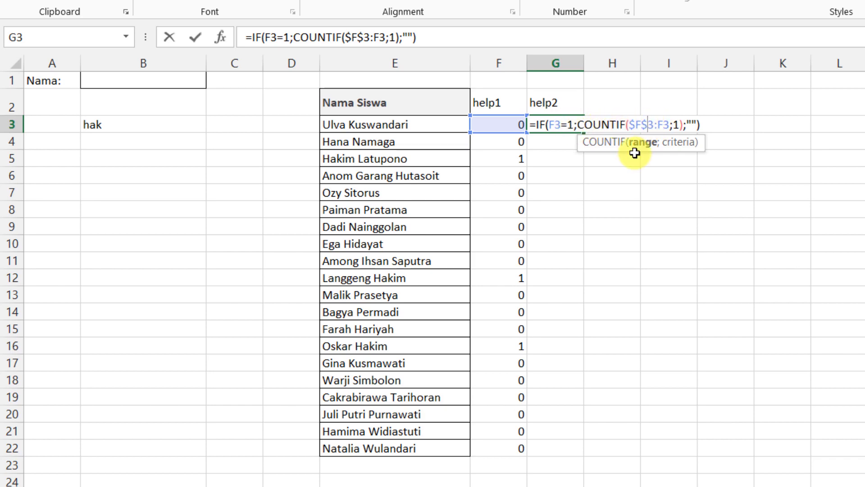
pyautogui.press('Return')
pyautogui.click(576, 124)
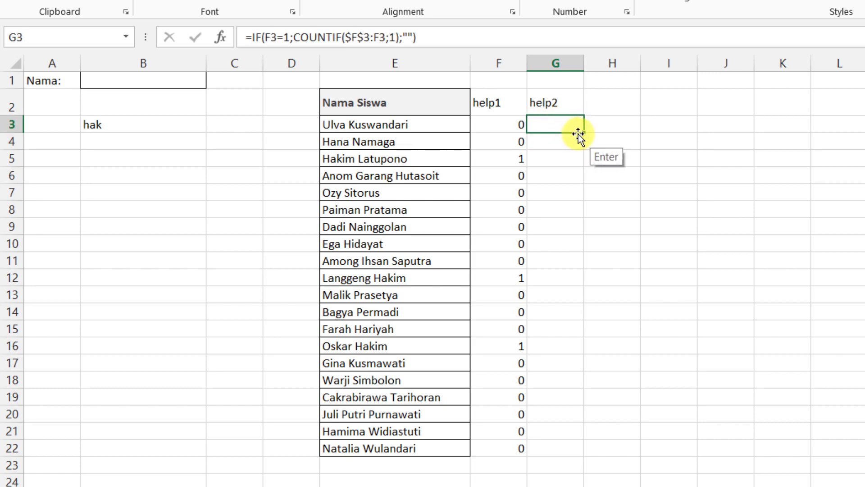
pyautogui.doubleClick(583, 132)
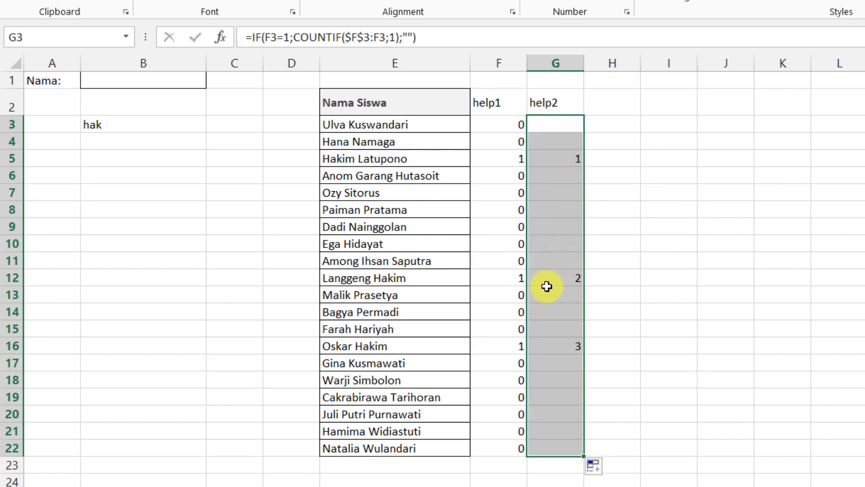
# Compare the help1 flags and help2 numbers with the corresponding student names in column E
pyautogui.click(517, 280)
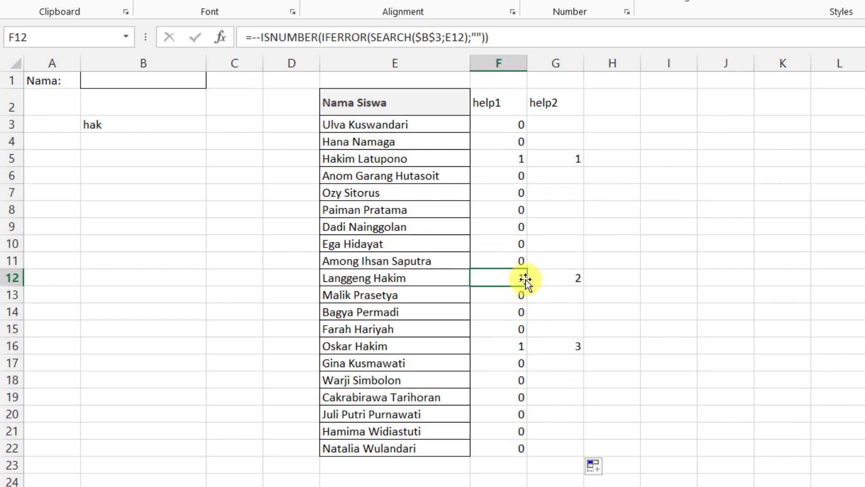
pyautogui.click(498, 356)
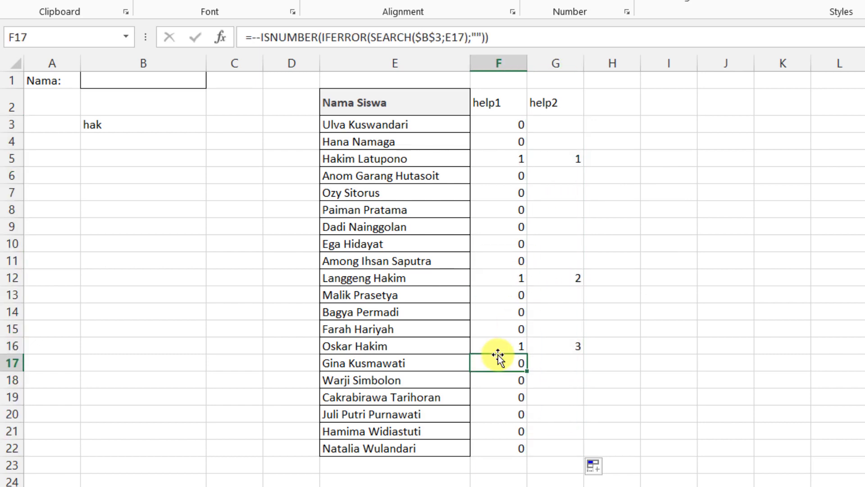
pyautogui.click(518, 346)
pyautogui.click(560, 343)
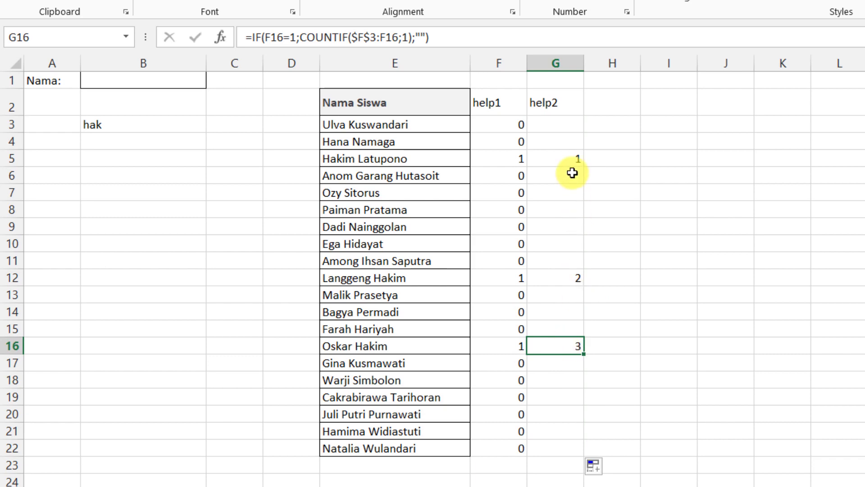
pyautogui.click(569, 160)
pyautogui.moveTo(565, 125); pyautogui.dragTo(561, 448)
pyautogui.click(558, 329)
pyautogui.click(564, 142)
pyautogui.click(572, 163)
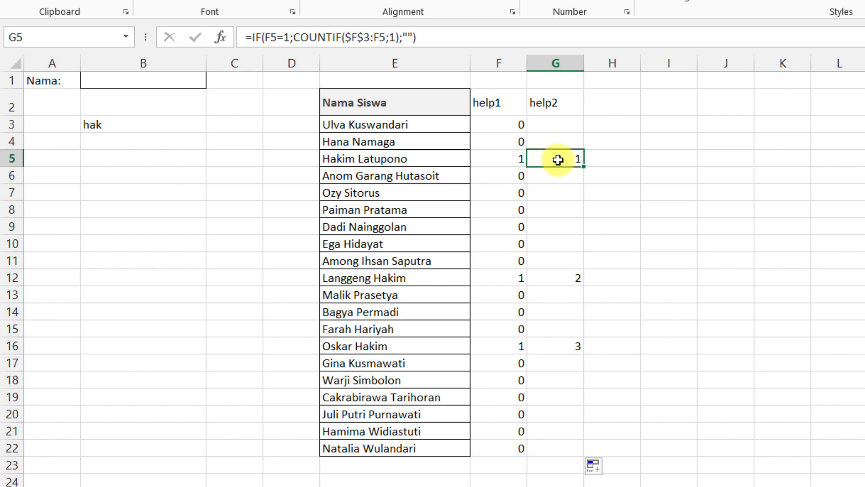
pyautogui.click(380, 158)
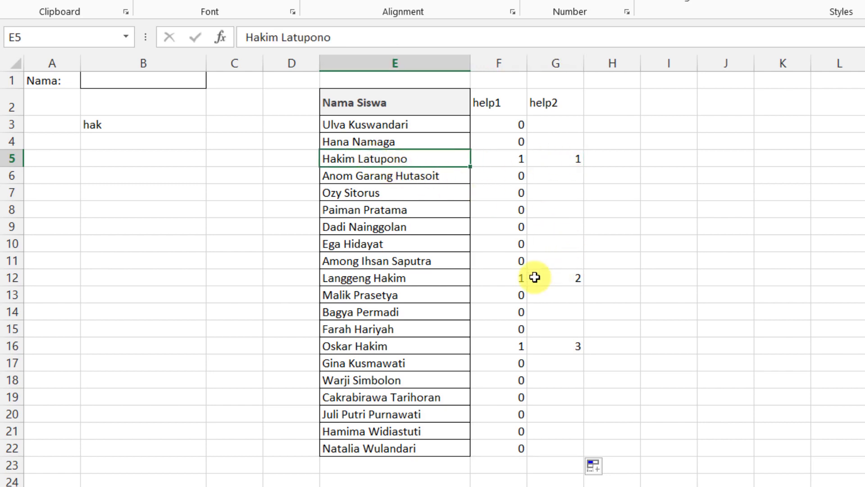
pyautogui.keyDown('ctrl'); pyautogui.click(419, 278); pyautogui.keyUp('ctrl')
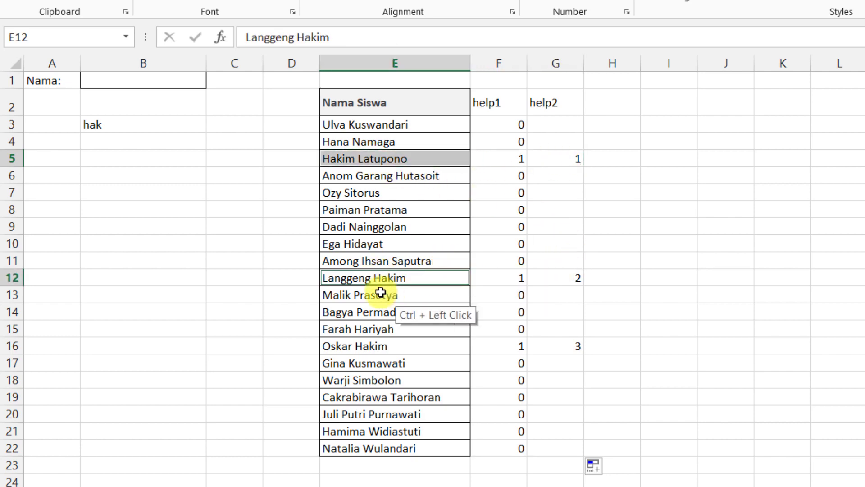
pyautogui.keyDown('ctrl'); pyautogui.click(411, 347); pyautogui.keyUp('ctrl')
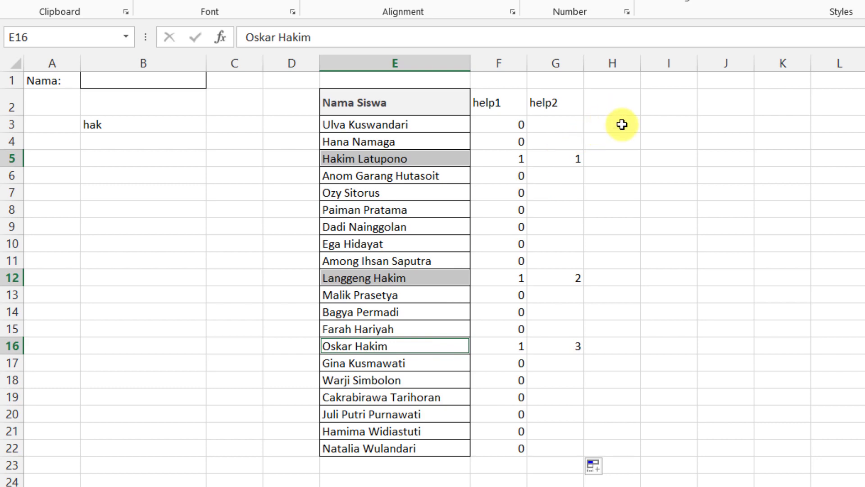
# Add the helper column heading "help3" in cell H2, beside help2
pyautogui.moveTo(620, 128); pyautogui.dragTo(618, 162)
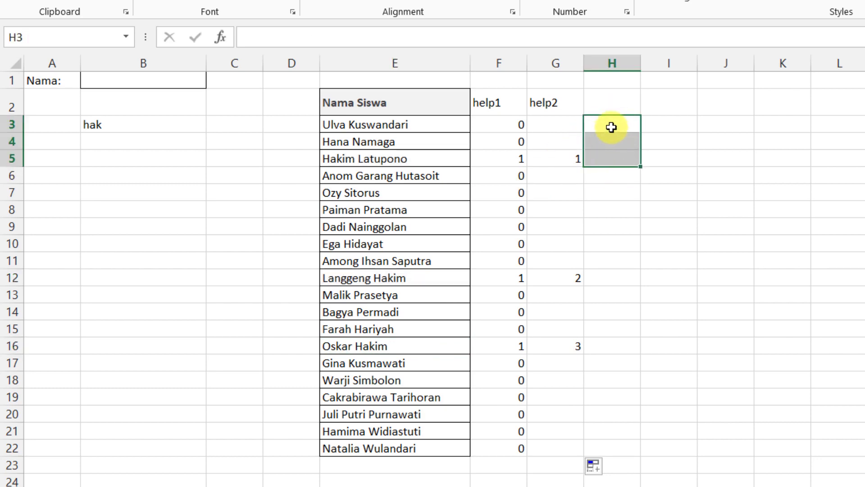
pyautogui.click(606, 100)
pyautogui.write('help3')
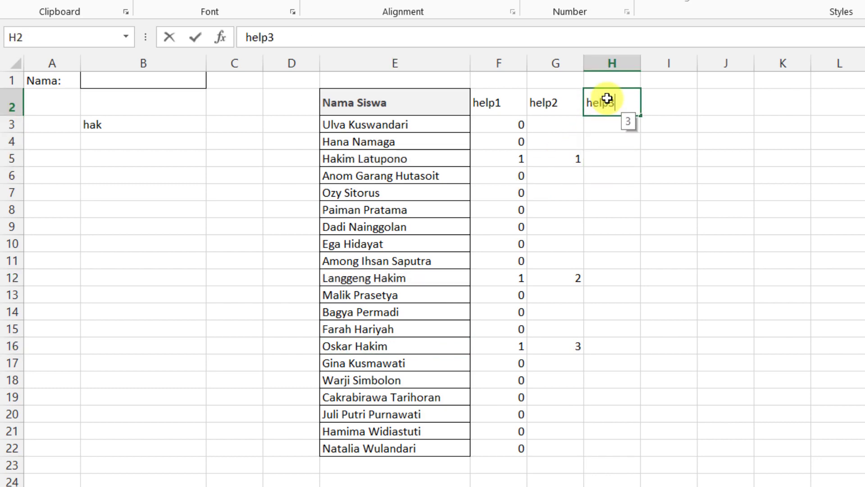
pyautogui.press('Return')
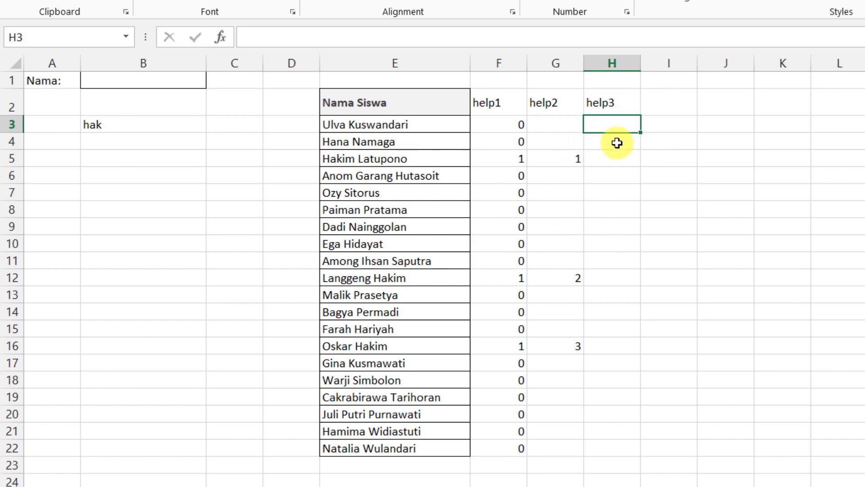
# Begin an INDEX formula in H3 with the absolute array $E$3:$E$22 and a nested MATCH as the row number
pyautogui.write('=ine')
pyautogui.press('BackSpace')
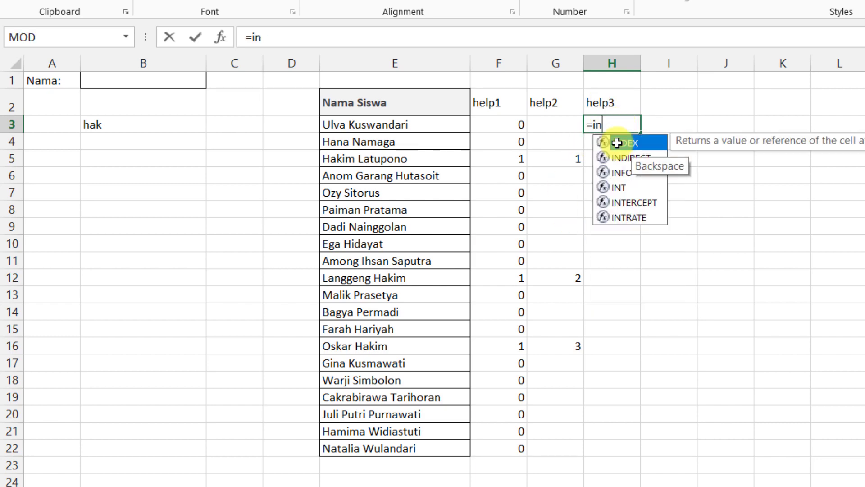
pyautogui.press('Tab')
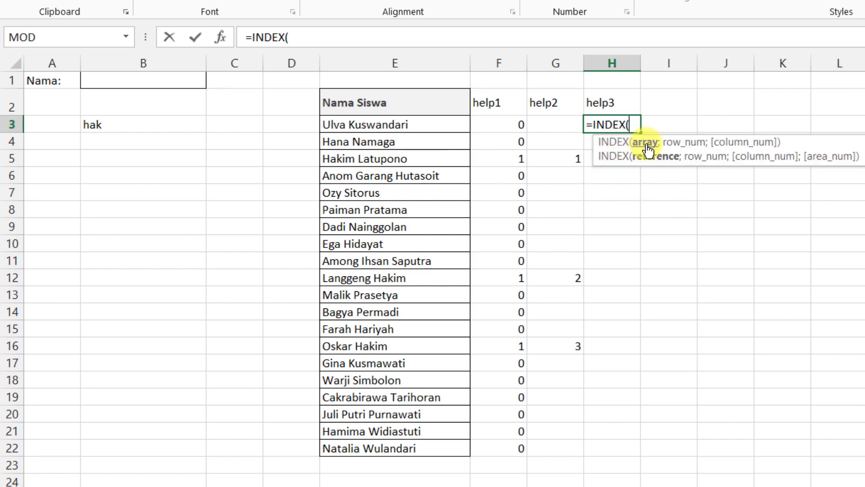
pyautogui.moveTo(455, 125); pyautogui.dragTo(453, 448)
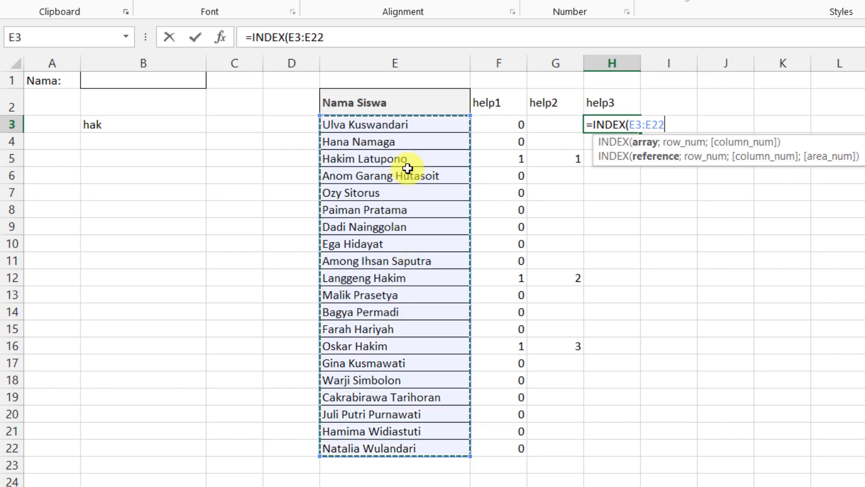
pyautogui.press('F4')
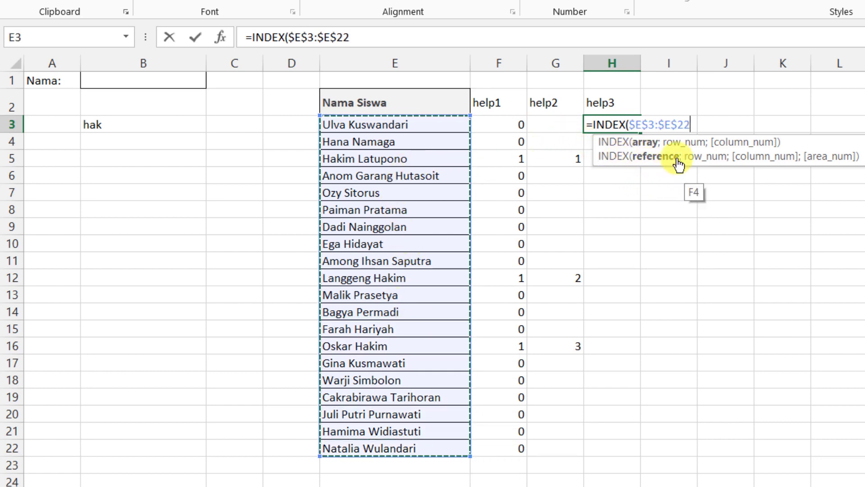
pyautogui.write(';')
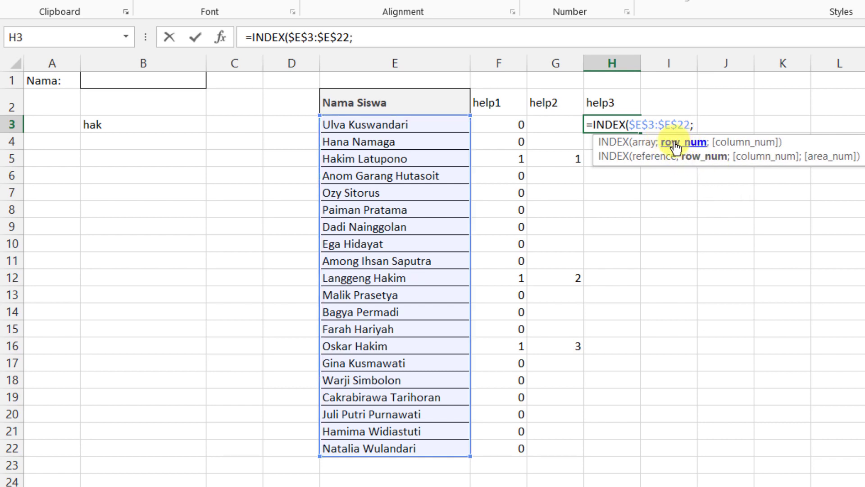
pyautogui.write('mat')
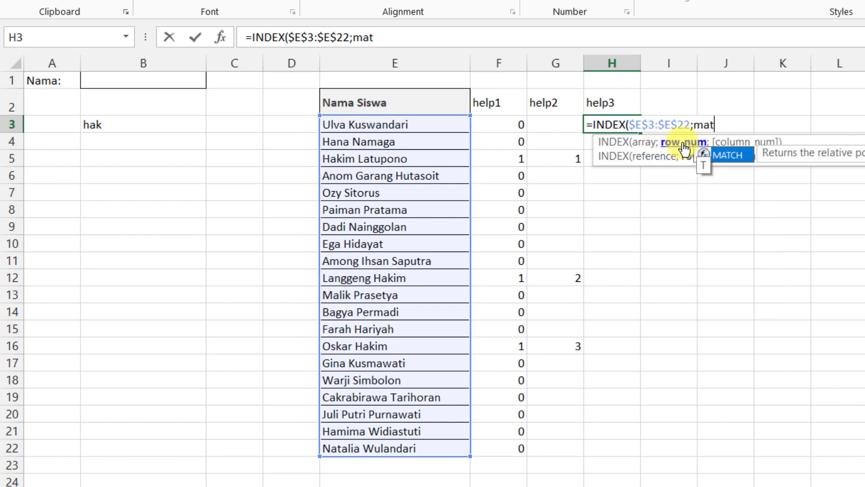
pyautogui.press('Tab')
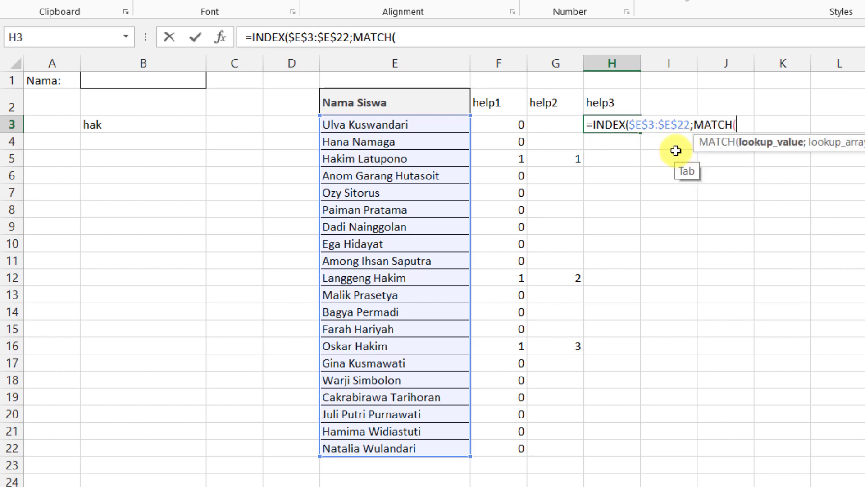
pyautogui.write('row')
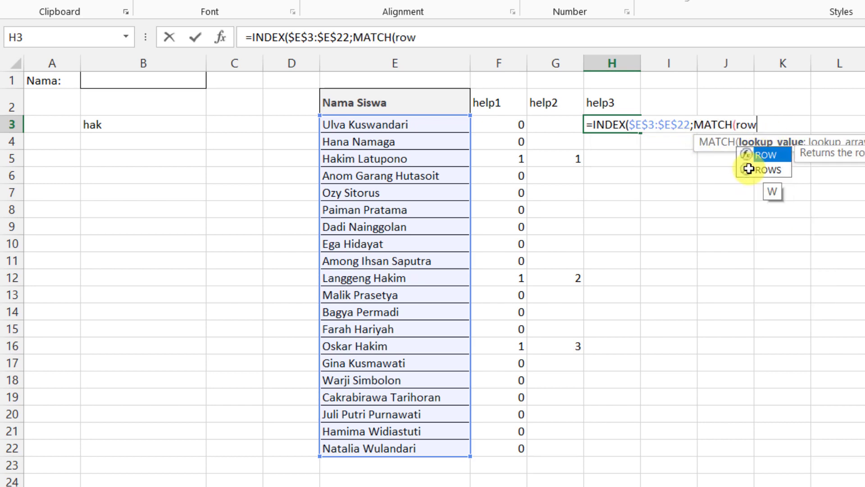
pyautogui.press('Tab')
pyautogui.write('a1)')
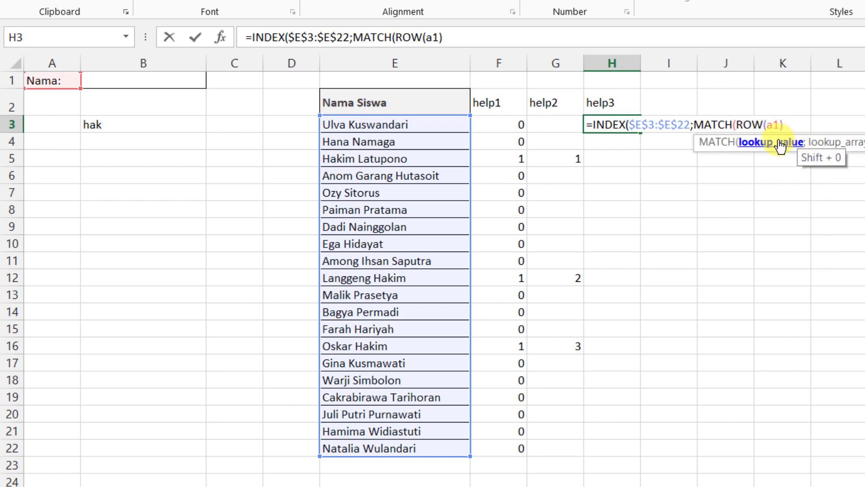
pyautogui.press('BackSpace')
pyautogui.press('BackSpace')
pyautogui.press('BackSpace')
pyautogui.press('BackSpace')
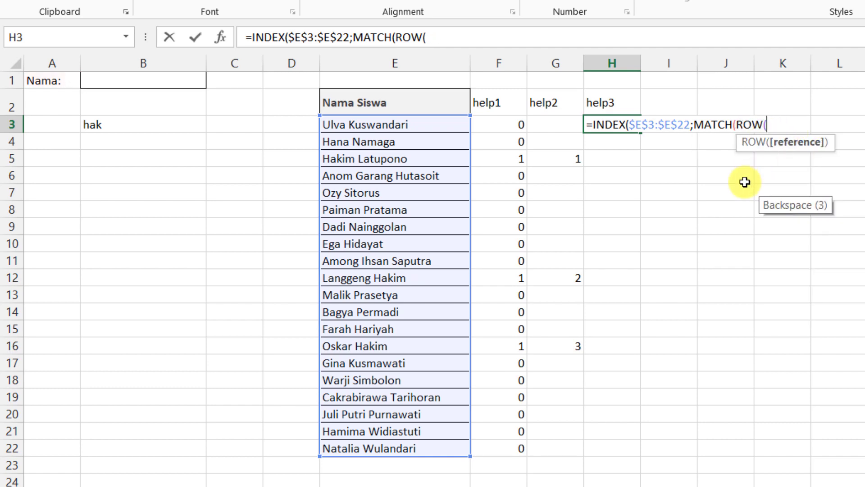
# Enter ROWS($G$3:G3) as the MATCH lookup value in H3, anchoring only the start of the range
pyautogui.write('s')
pyautogui.press('Tab')
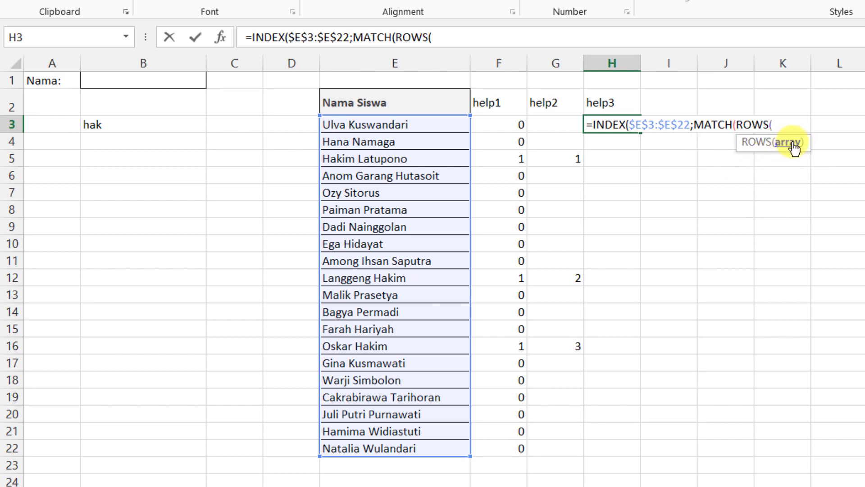
pyautogui.click(558, 125)
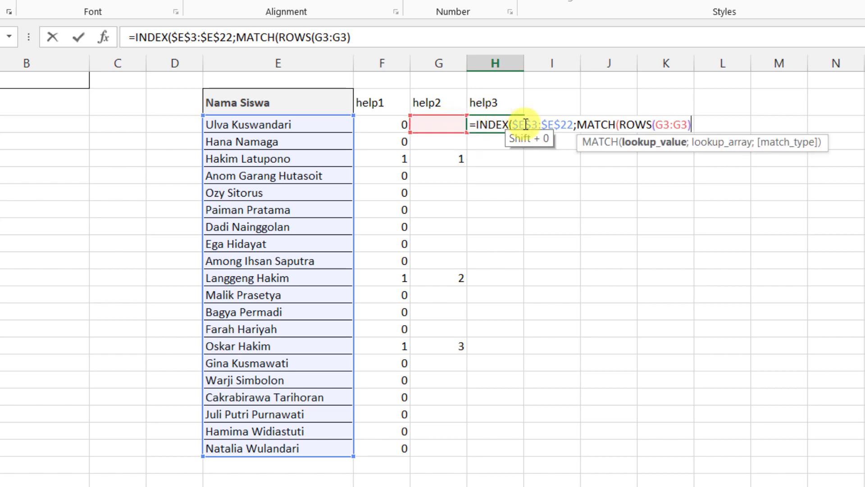
pyautogui.moveTo(656, 124); pyautogui.dragTo(667, 125)
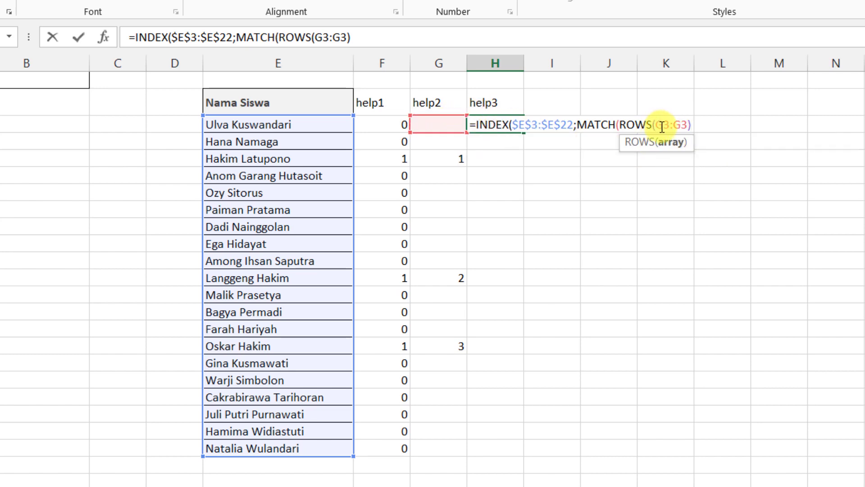
pyautogui.press('F4')
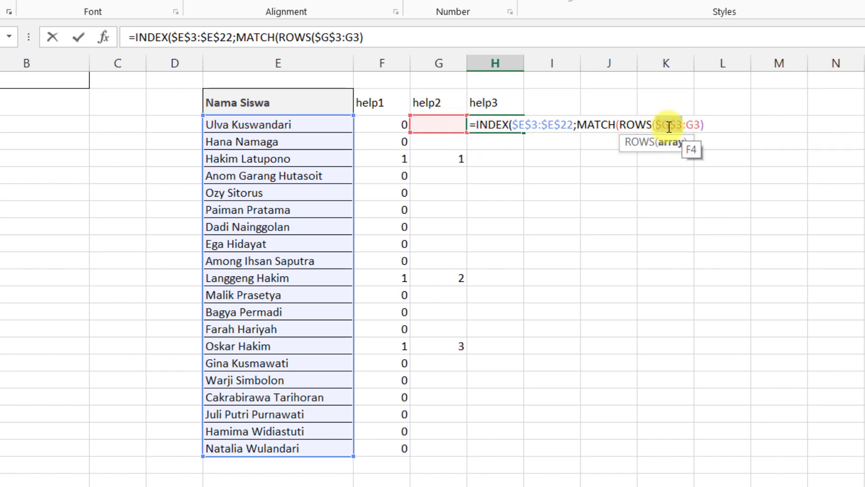
pyautogui.click(718, 124)
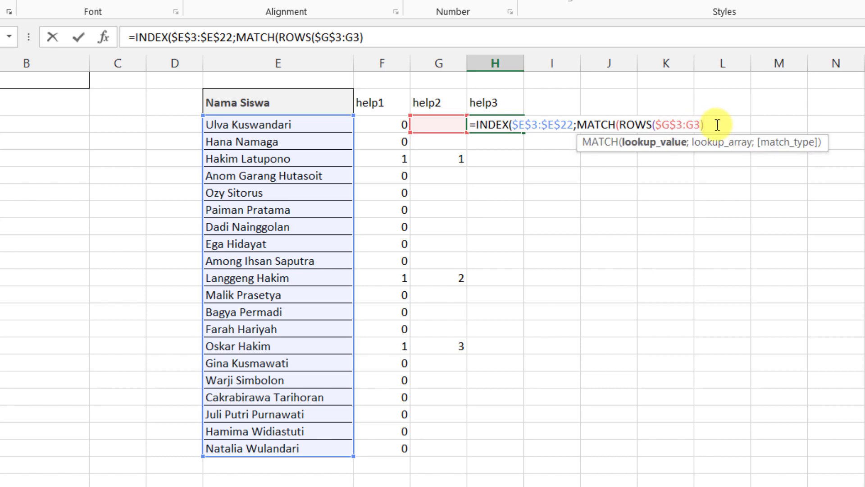
# Complete the nested MATCH in H3 with the absolute lookup array $G$3:$G$22 and exact match type 0
pyautogui.write(';')
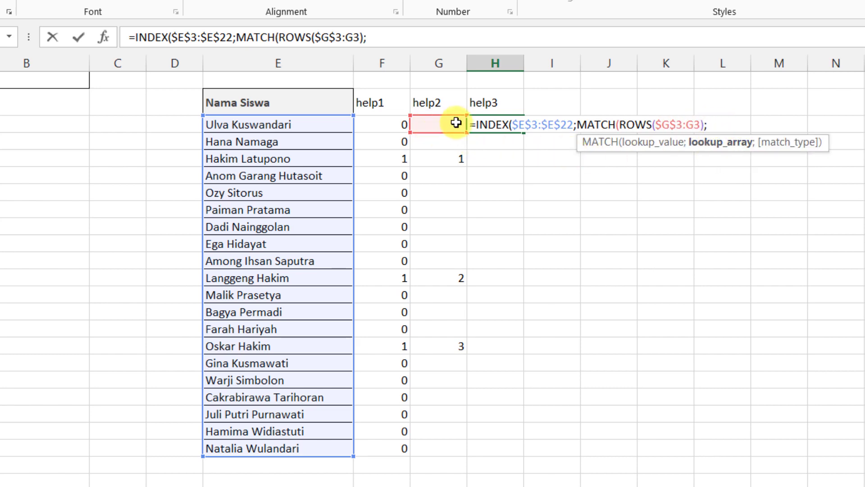
pyautogui.moveTo(446, 120); pyautogui.dragTo(457, 443)
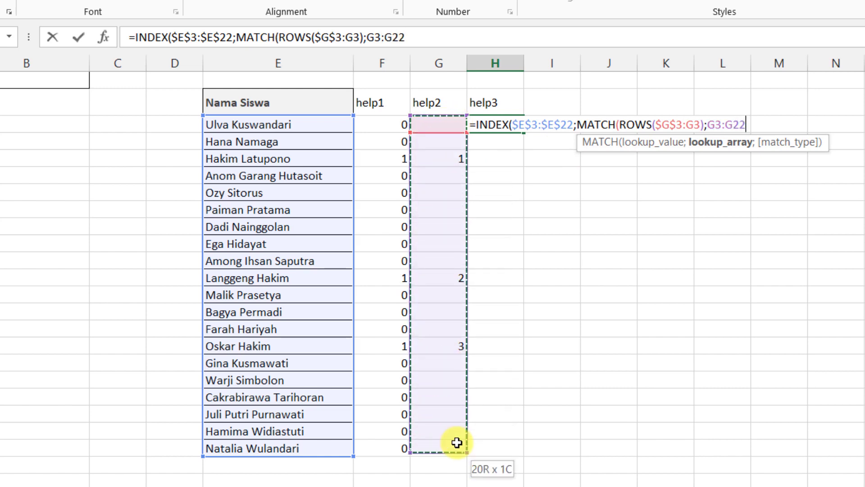
pyautogui.press('F4')
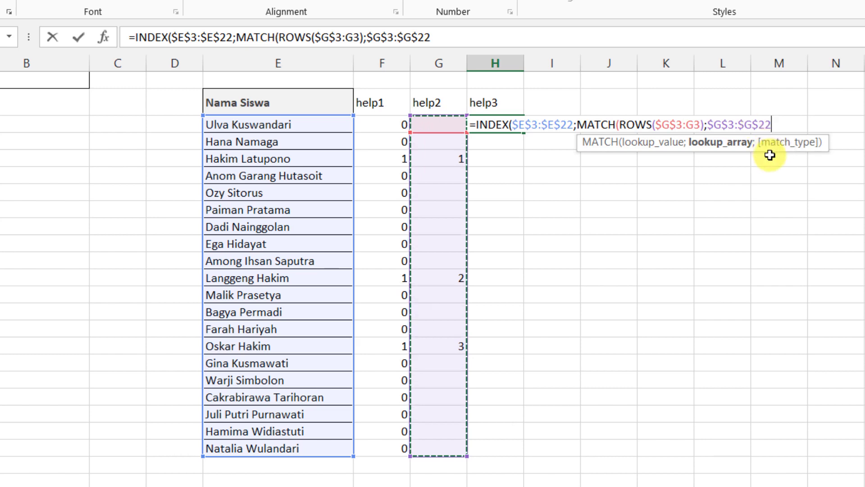
pyautogui.write(';')
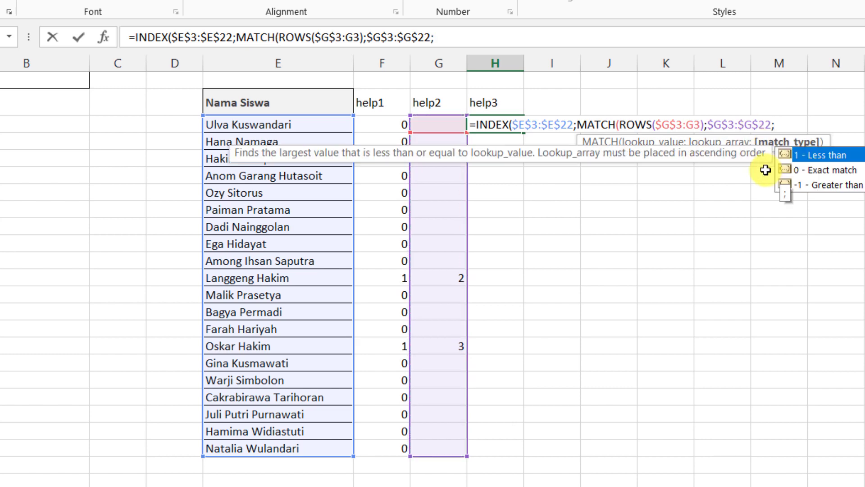
pyautogui.press('Down')
pyautogui.press('Tab')
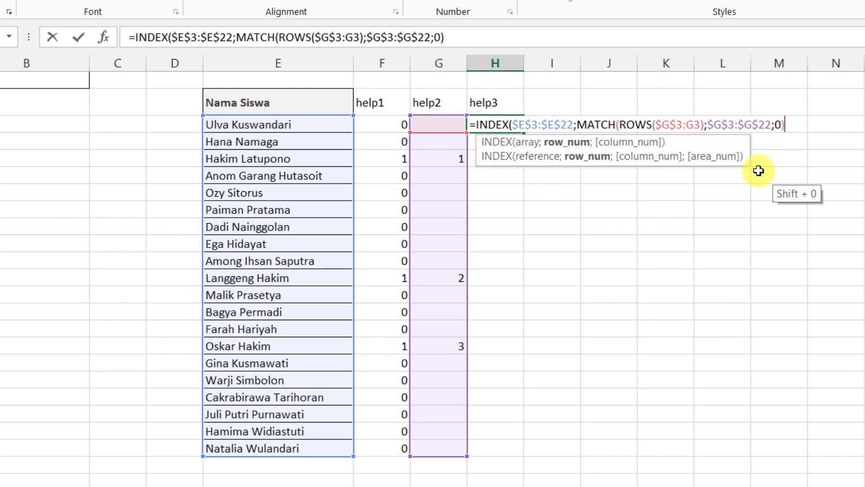
# Close the INDEX formula in H3 without a column number, enter it, and fill it down to H22
pyautogui.write(';1')
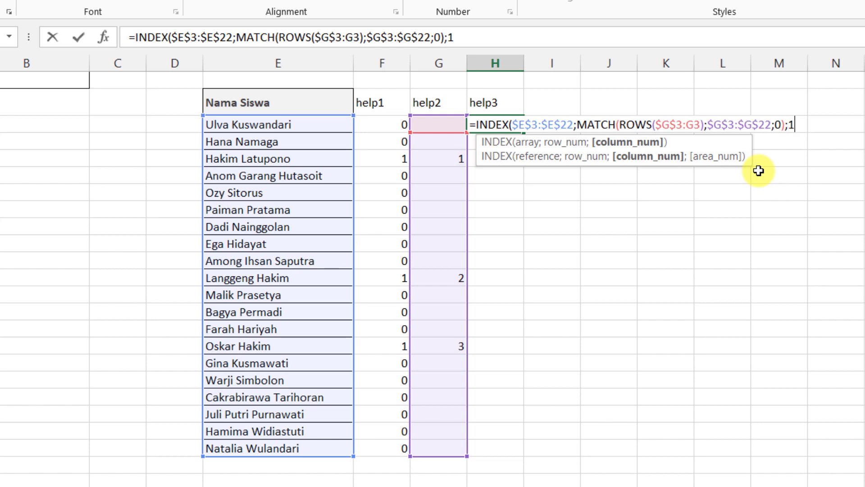
pyautogui.press('BackSpace')
pyautogui.press('BackSpace')
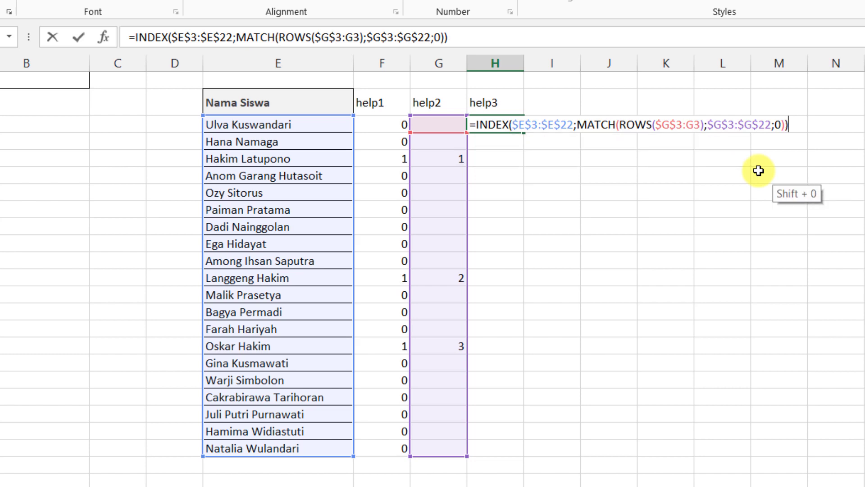
pyautogui.press('Return')
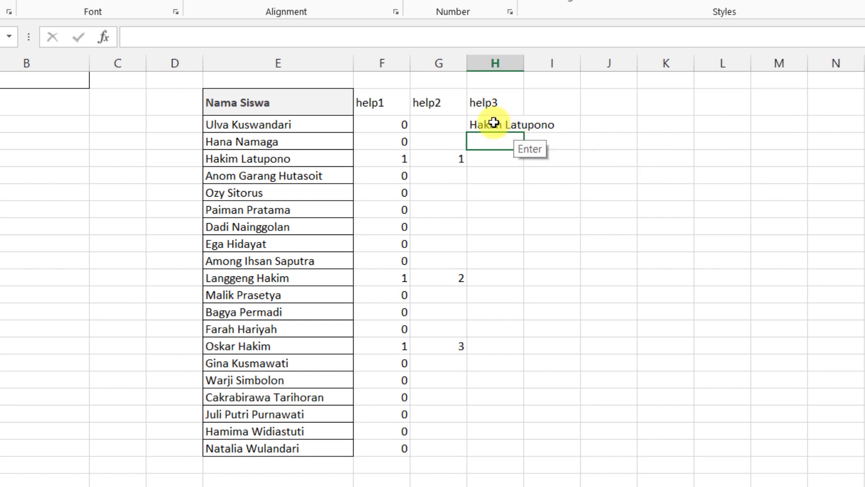
pyautogui.click(494, 122)
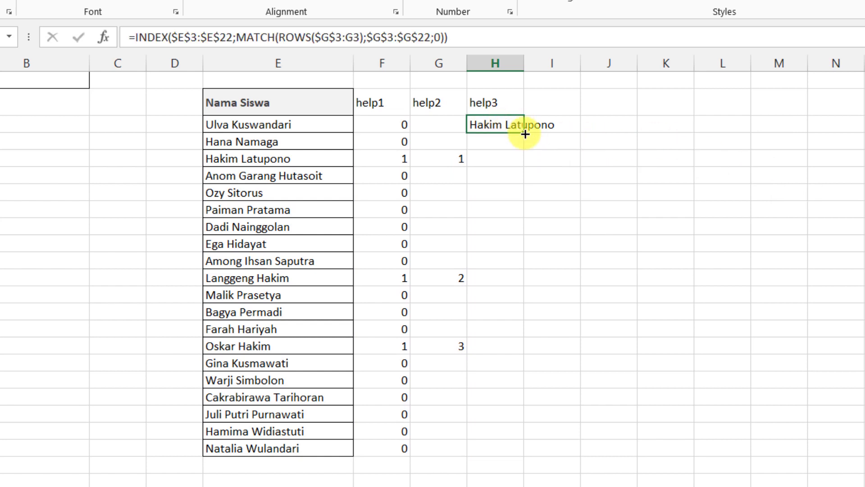
pyautogui.doubleClick(525, 133)
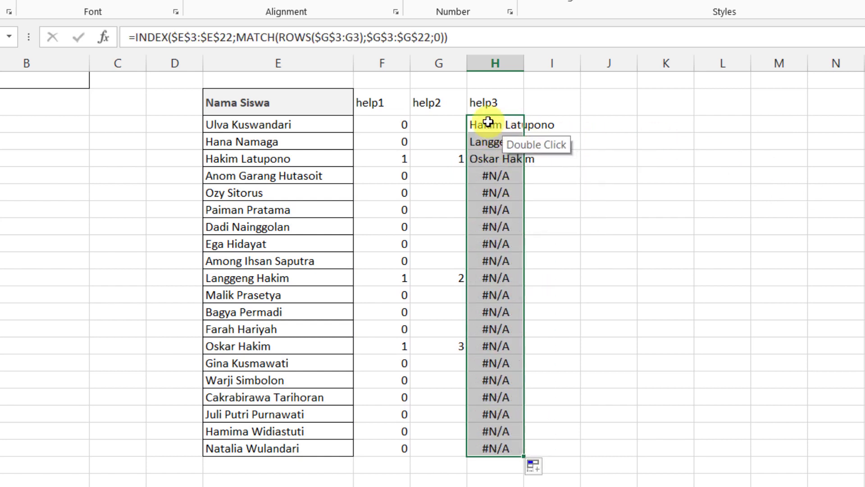
# Compare the names listed in help3 with their source rows in column E, and examine the remaining help3 cells
pyautogui.click(330, 158)
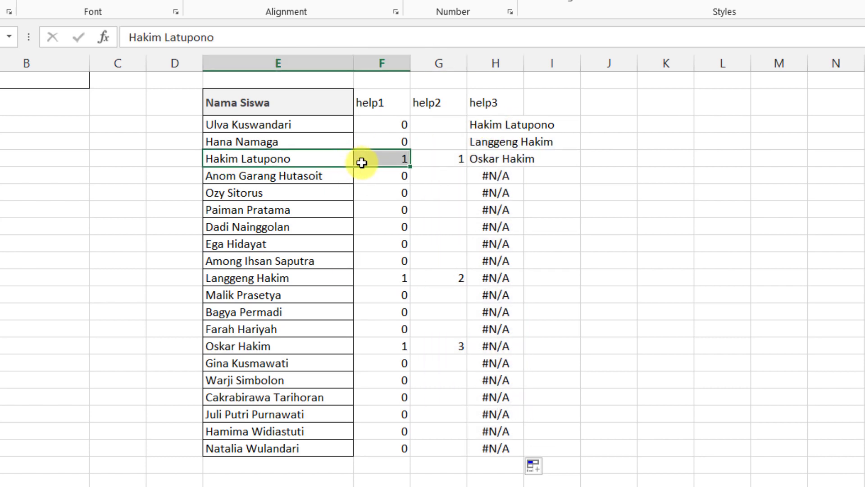
pyautogui.click(482, 141)
pyautogui.doubleClick(301, 280)
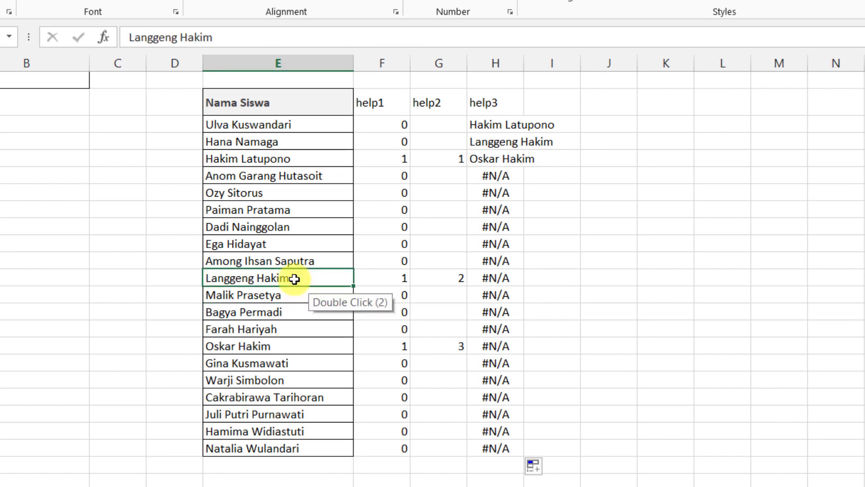
pyautogui.doubleClick(495, 159)
pyautogui.doubleClick(290, 346)
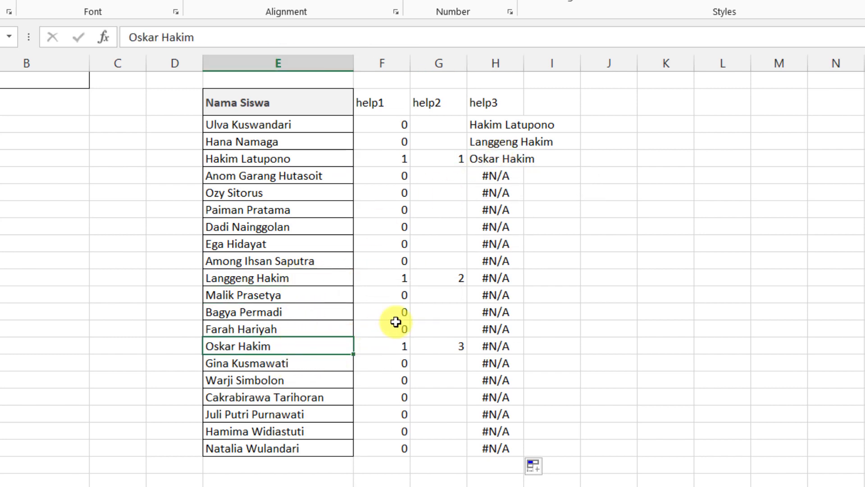
pyautogui.moveTo(498, 181); pyautogui.dragTo(506, 451)
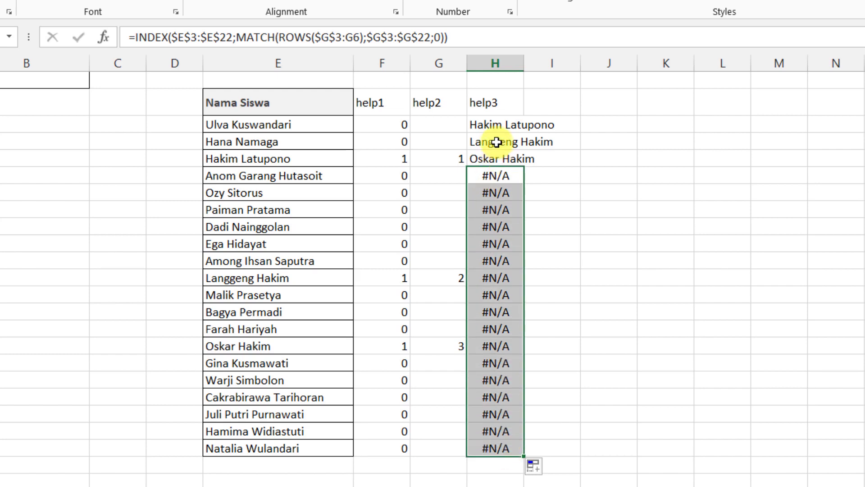
# Wrap the INDEX formulas in H3:H22 in IFERROR with an empty string "" as the error value
pyautogui.moveTo(490, 121); pyautogui.dragTo(507, 449)
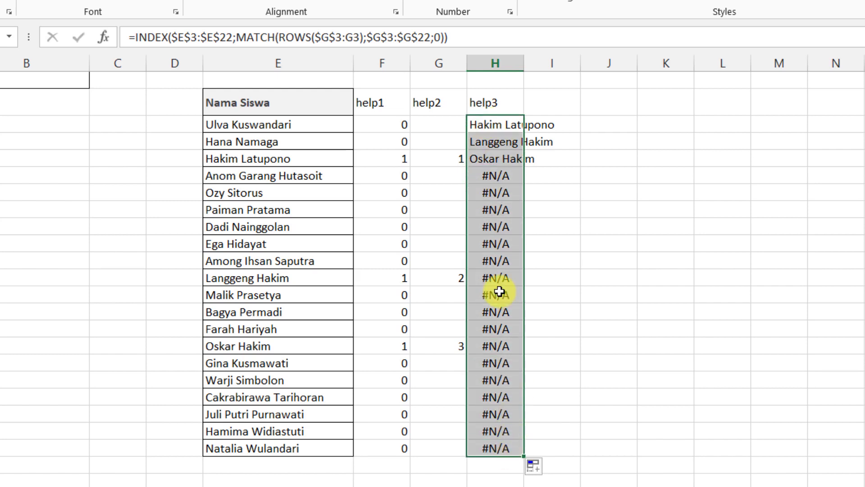
pyautogui.click(137, 38)
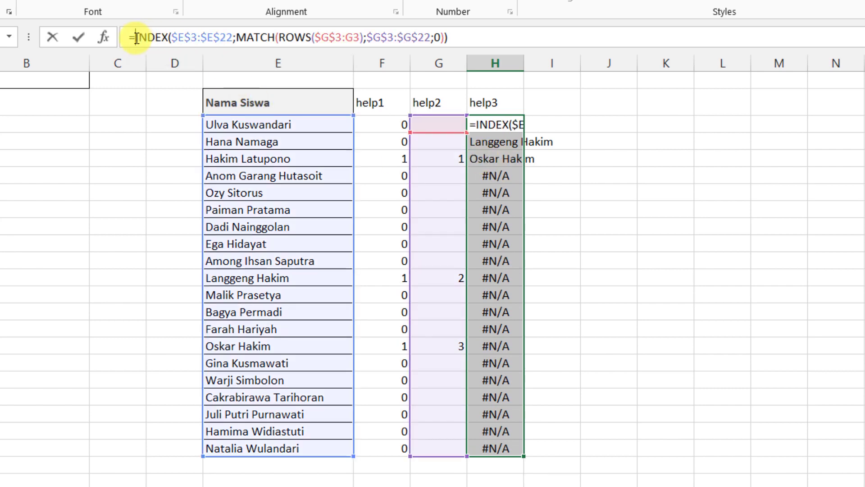
pyautogui.write('IFE')
pyautogui.press('Tab')
pyautogui.press('Down')
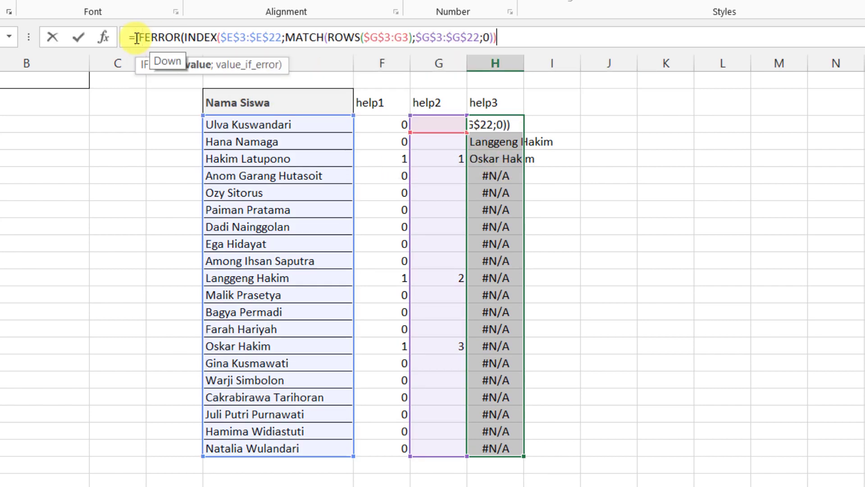
pyautogui.write(';"")')
pyautogui.hotkey('ctrl', 'Return')
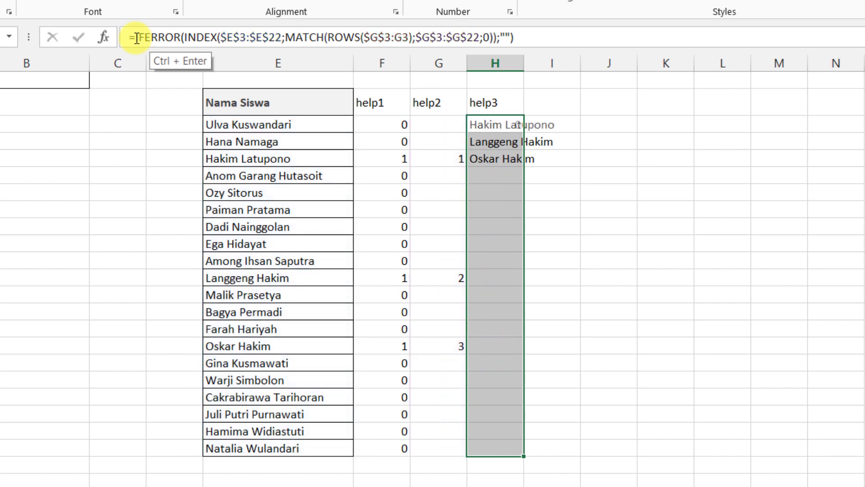
# Review the help3 cells in column H, including the listed names in H3:H5
pyautogui.click(483, 257)
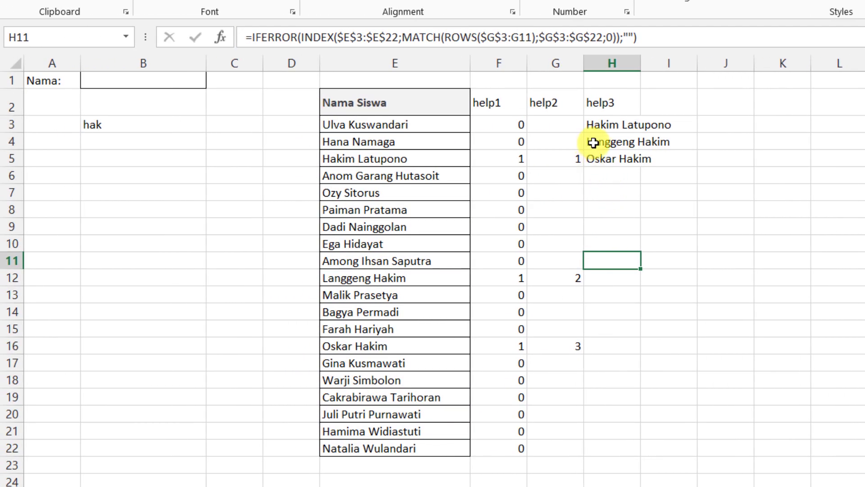
pyautogui.click(492, 123)
pyautogui.moveTo(607, 122); pyautogui.dragTo(609, 151)
pyautogui.click(606, 139)
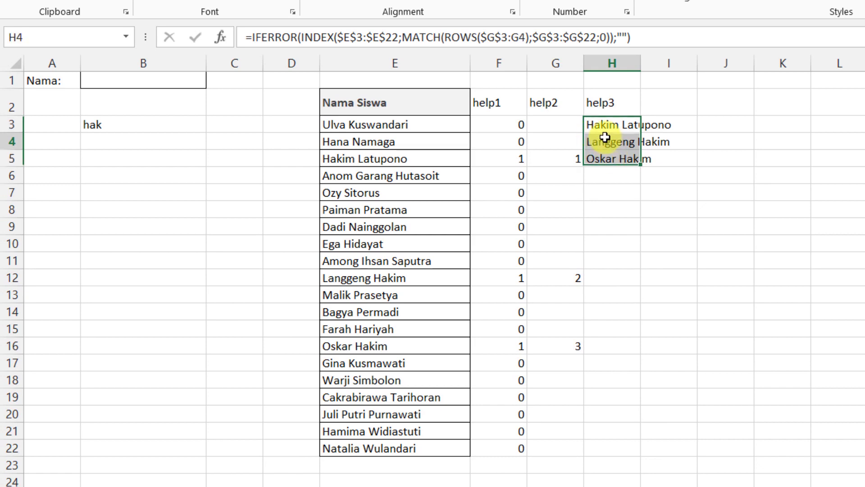
# Set the search text in B3 to "ul" and check the help3 names against column E
pyautogui.click(113, 122)
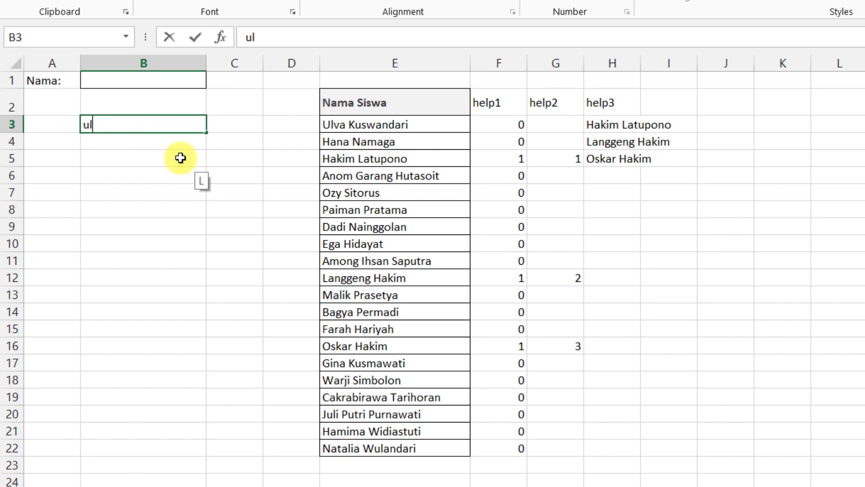
pyautogui.press('Return')
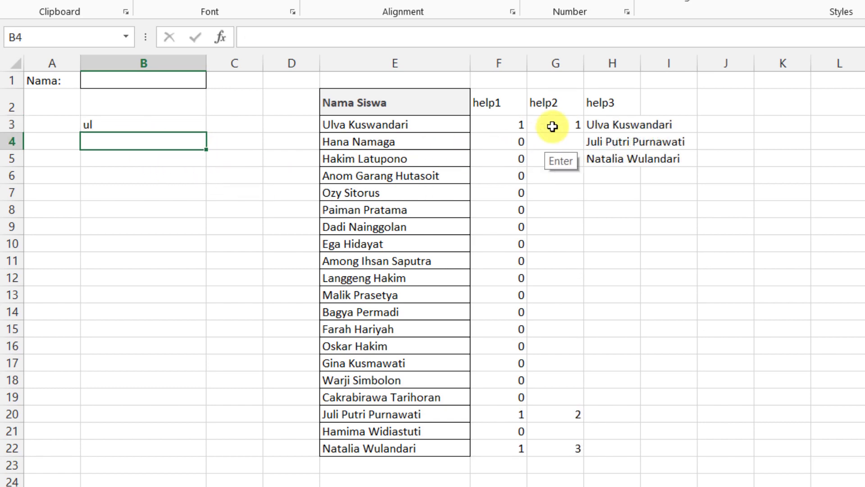
pyautogui.click(567, 129)
pyautogui.click(433, 124)
pyautogui.click(606, 142)
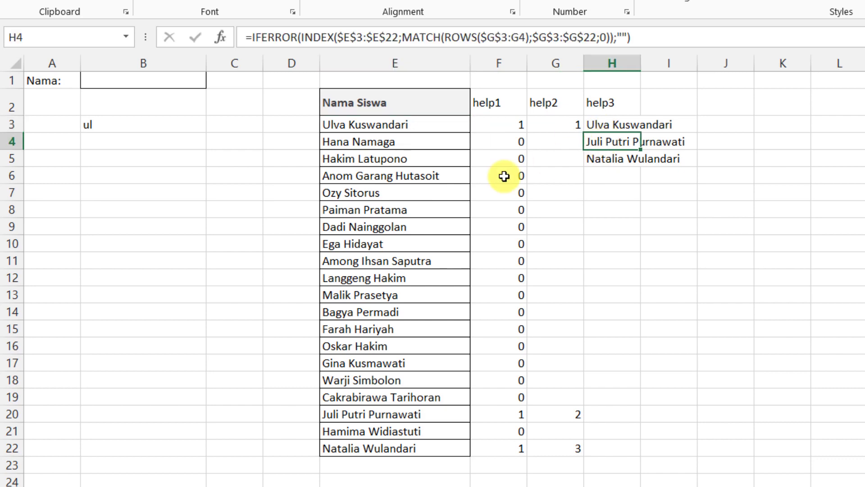
pyautogui.click(381, 415)
pyautogui.click(429, 447)
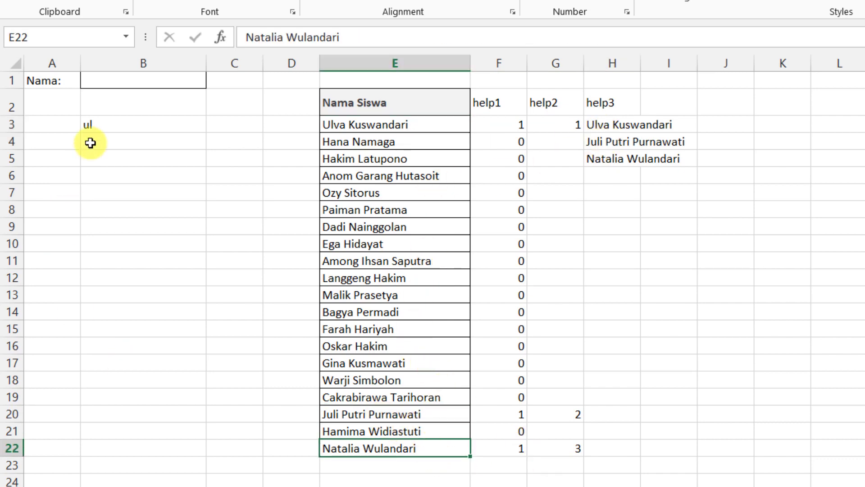
# Set the search text in B3 to "ar" and check the help2 numbers and the help3 list
pyautogui.click(103, 126)
pyautogui.press('Return')
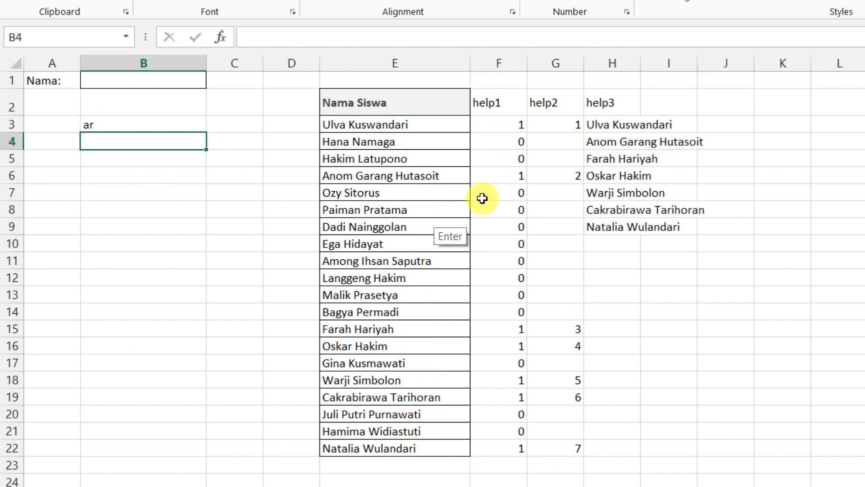
pyautogui.click(578, 128)
pyautogui.click(563, 173)
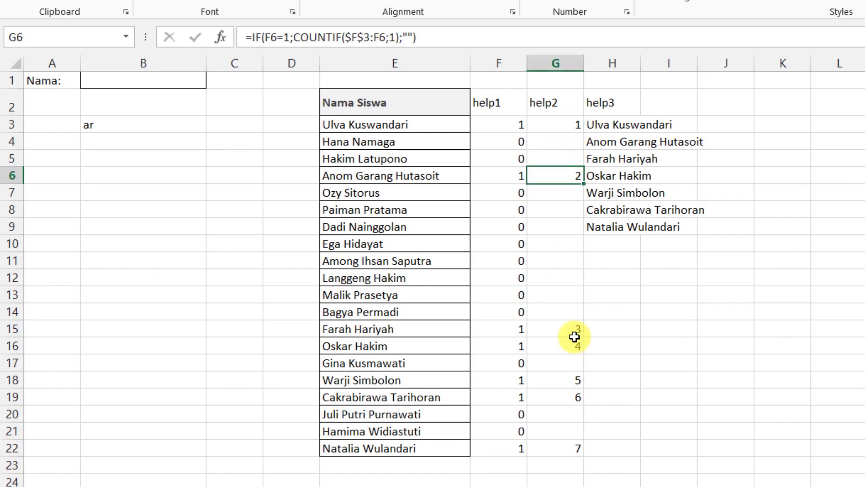
pyautogui.moveTo(622, 125); pyautogui.dragTo(610, 227)
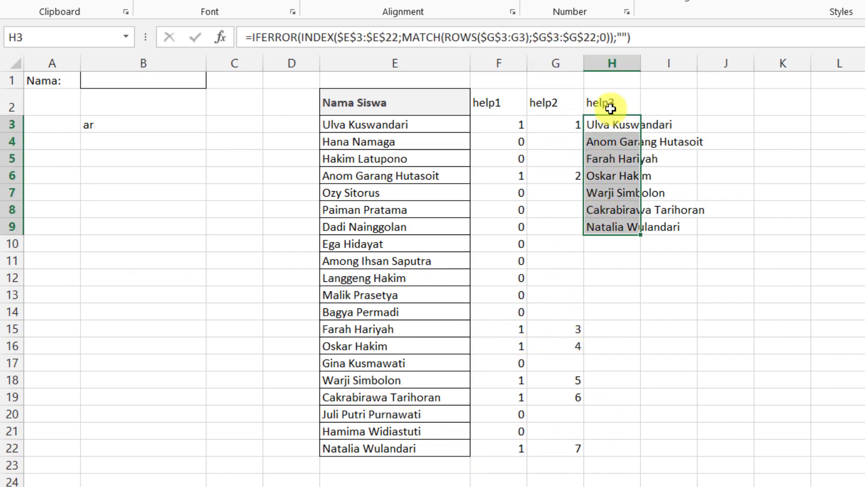
pyautogui.click(598, 159)
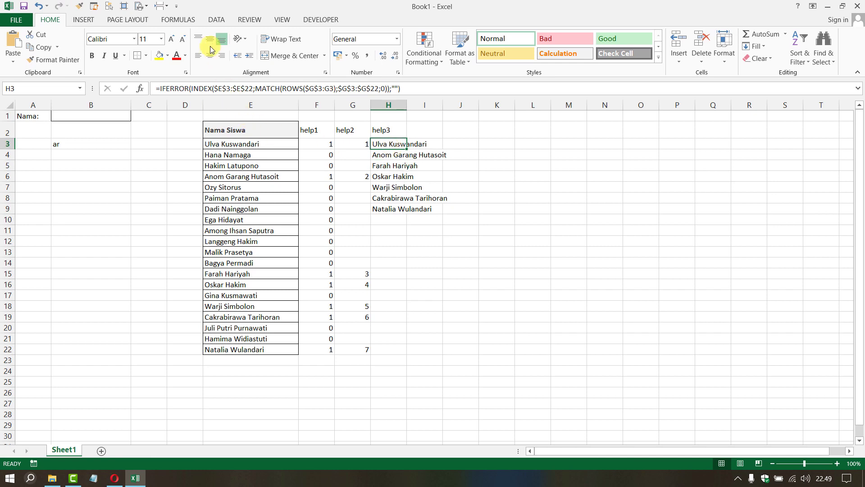
pyautogui.click(178, 20)
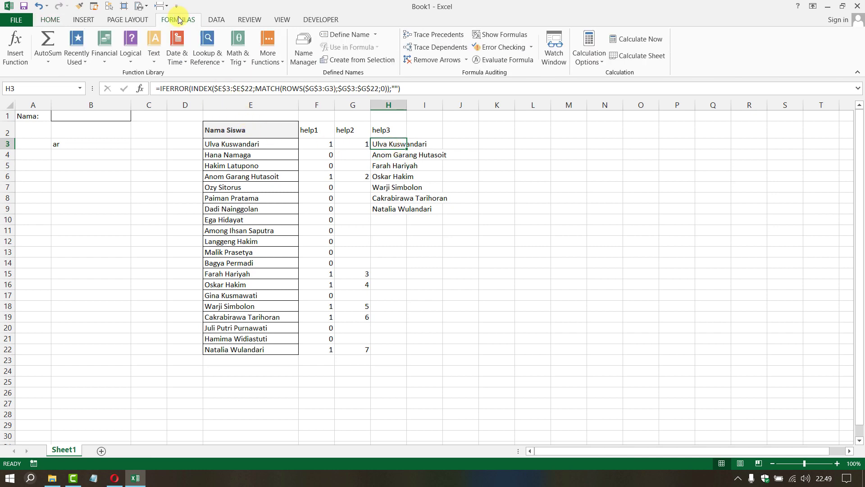
pyautogui.click(303, 47)
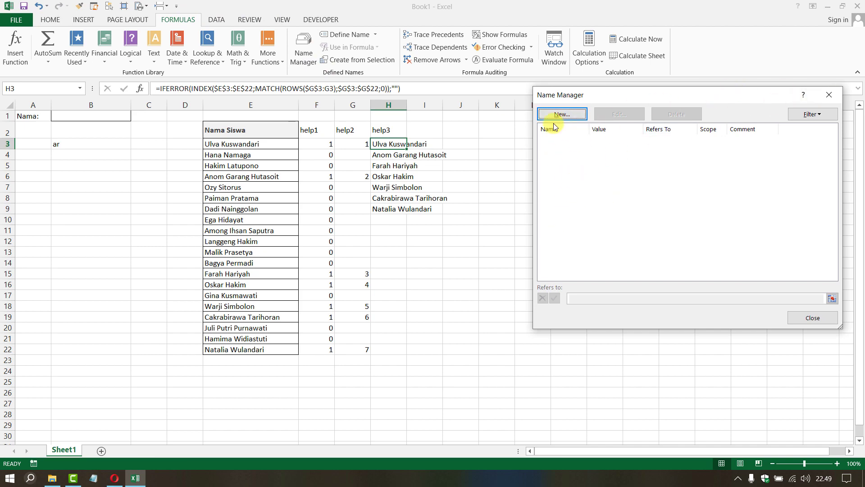
pyautogui.doubleClick(834, 94)
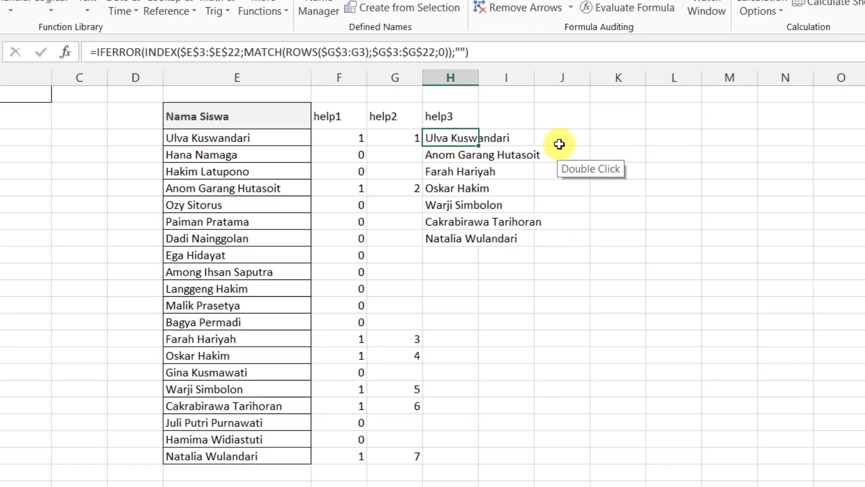
# Start an OFFSET formula in J3 with $H$3 as the reference and 0 for both the row and column offsets
pyautogui.click(456, 146)
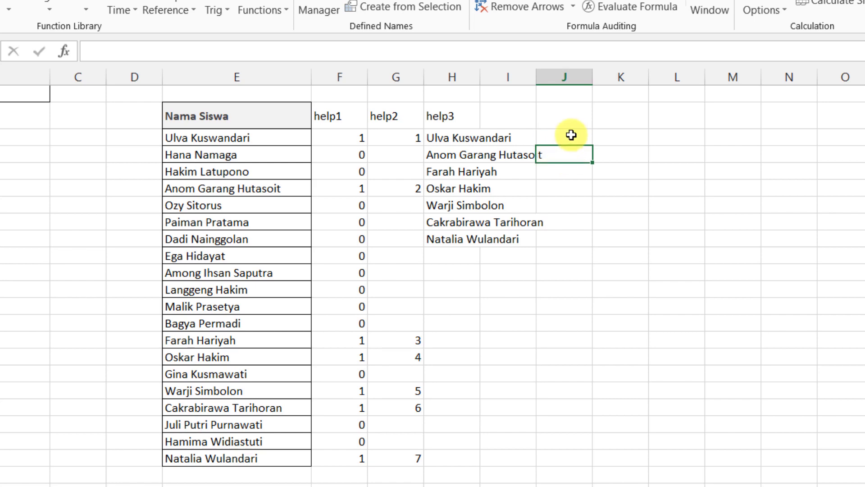
pyautogui.click(571, 136)
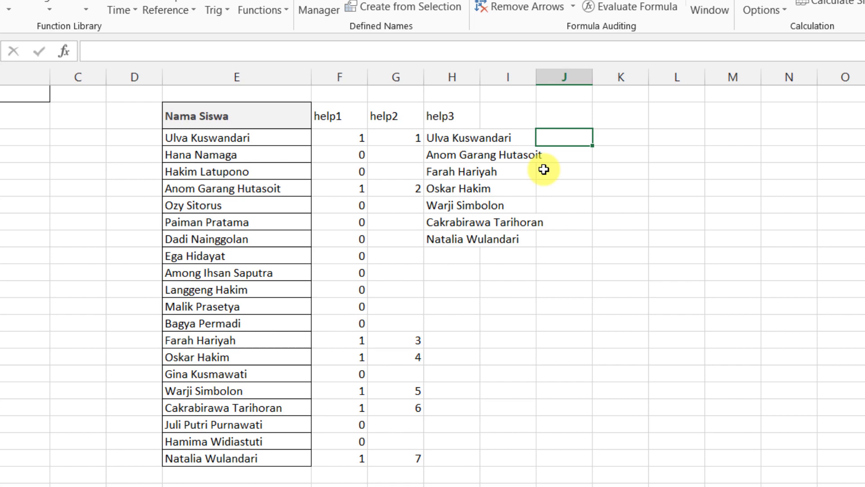
pyautogui.write('=of')
pyautogui.press('Tab')
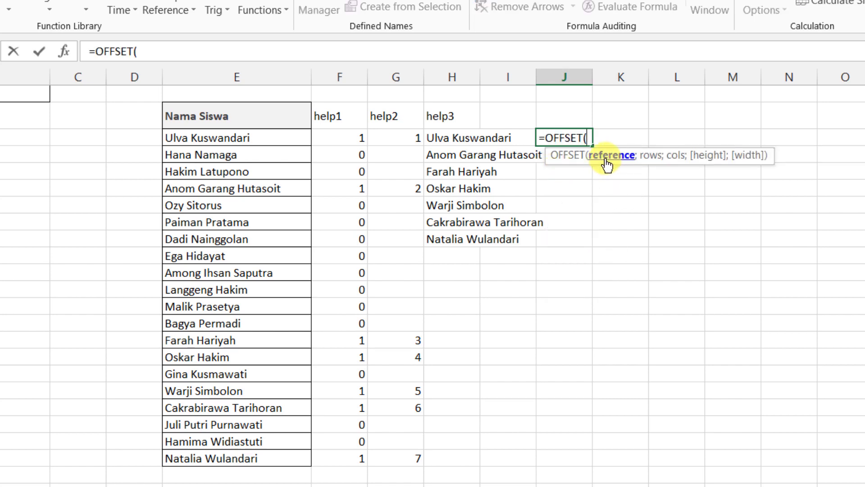
pyautogui.click(453, 135)
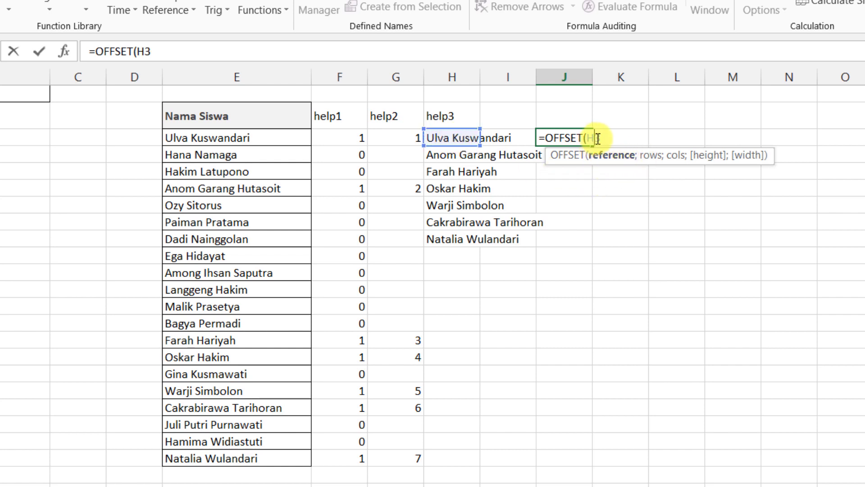
pyautogui.press('F4')
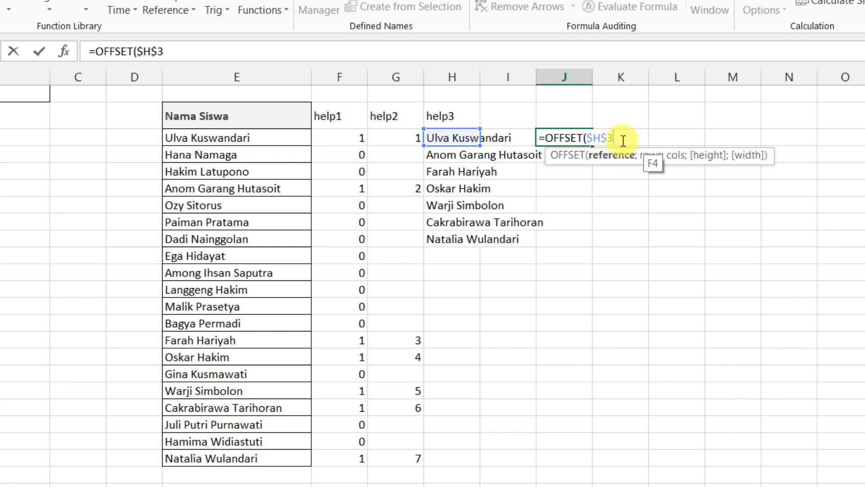
pyautogui.write(';')
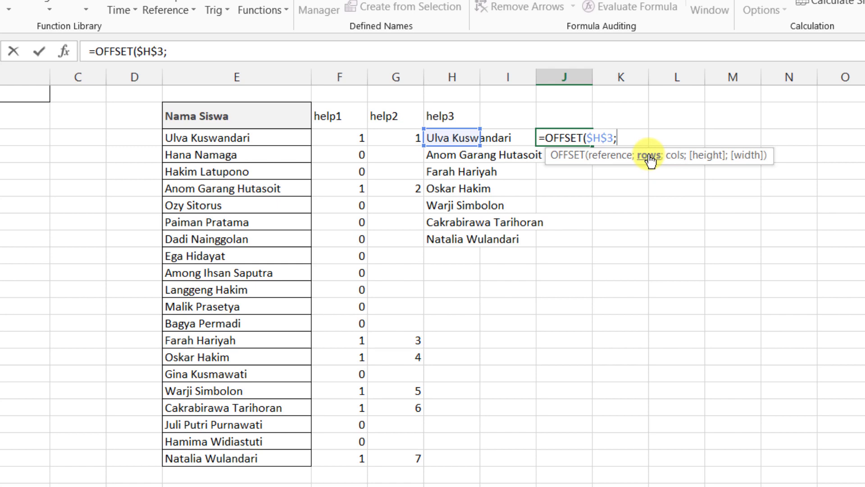
pyautogui.write('0;')
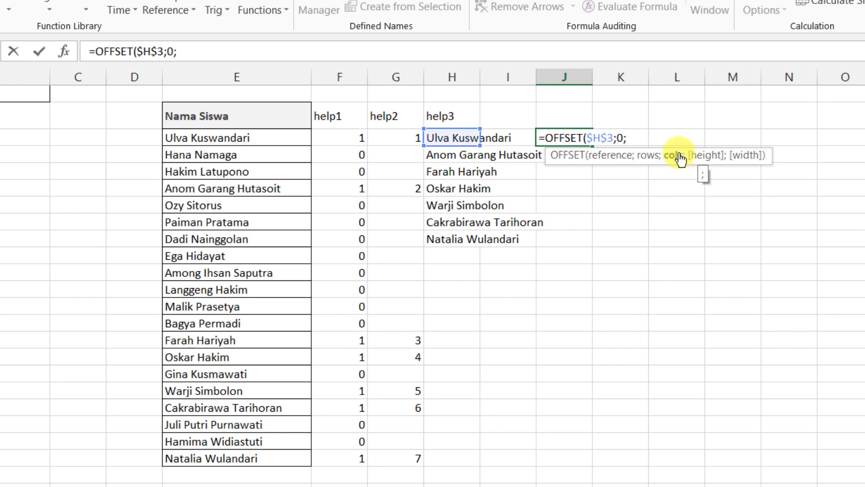
pyautogui.write('0')
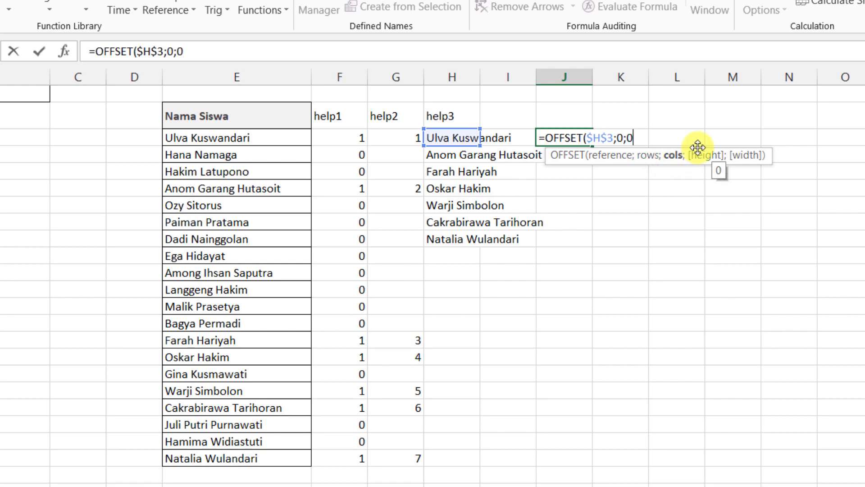
pyautogui.write(';')
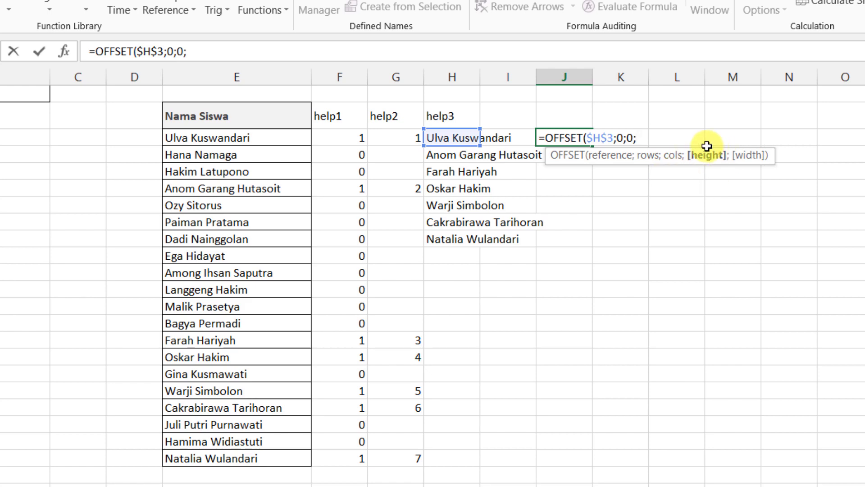
# Complete the OFFSET formula in J3 with MAX($G$3:$G$22) as the height and 1 as the width
pyautogui.write('max')
pyautogui.press('Tab')
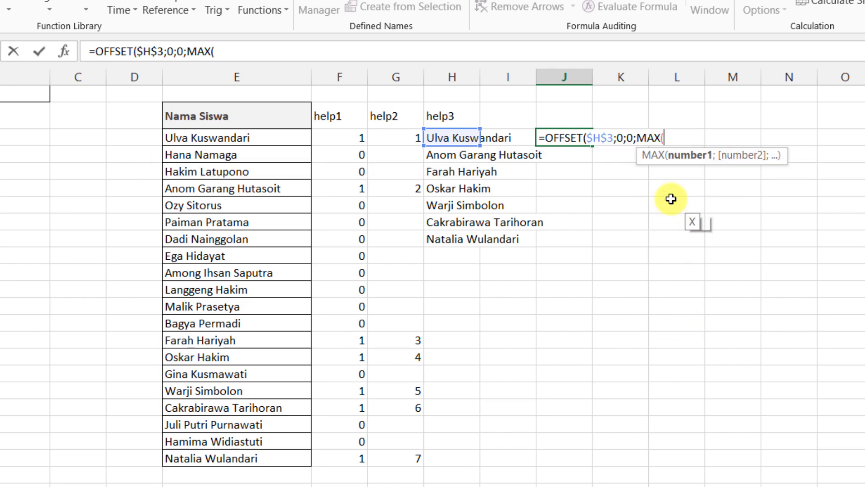
pyautogui.moveTo(411, 139); pyautogui.dragTo(415, 458)
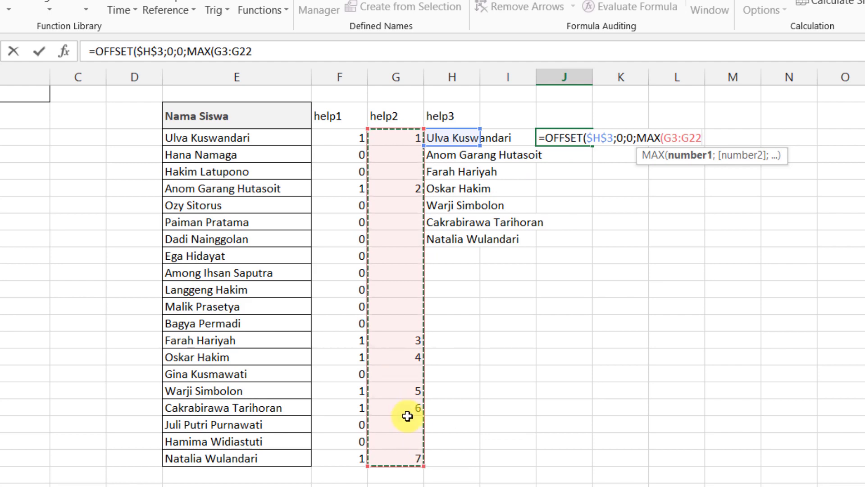
pyautogui.press('F4')
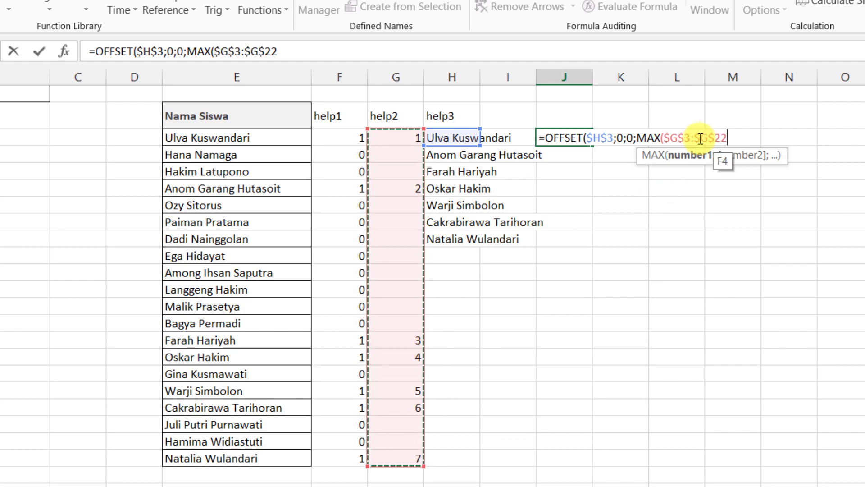
pyautogui.write(');1')
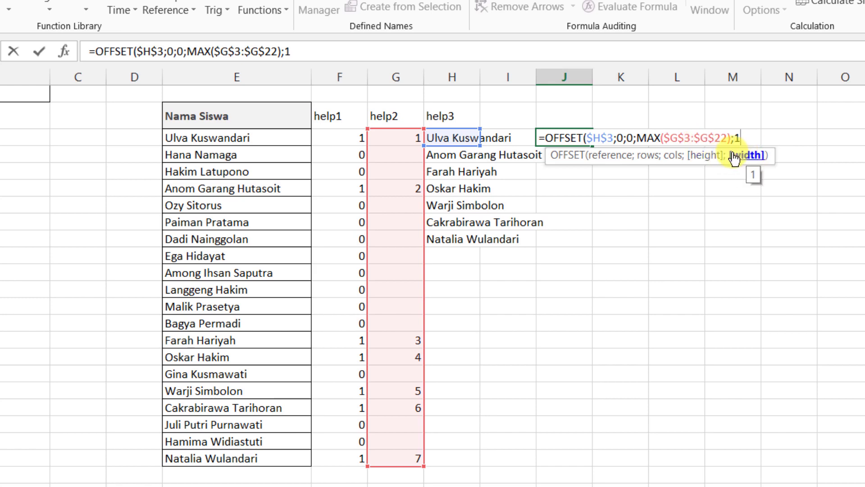
pyautogui.press('Return')
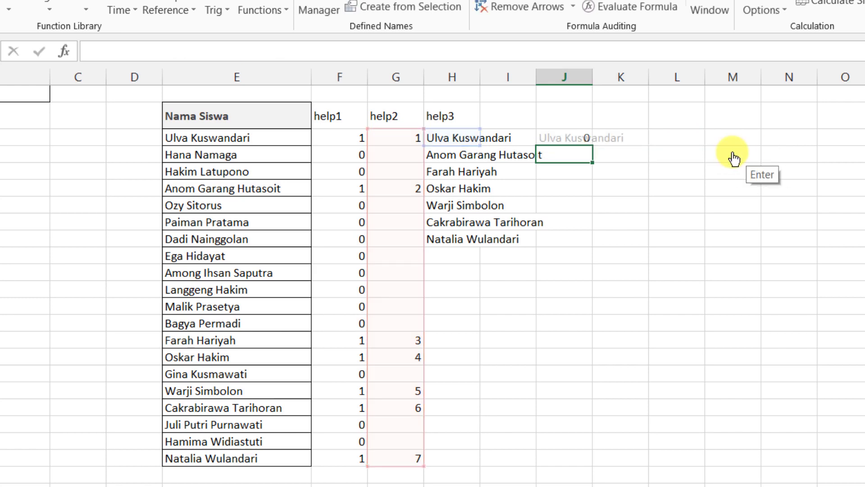
# Evaluate the OFFSET formula in J3 in place to examine the array it returns, keeping the formula itself
pyautogui.click(540, 138)
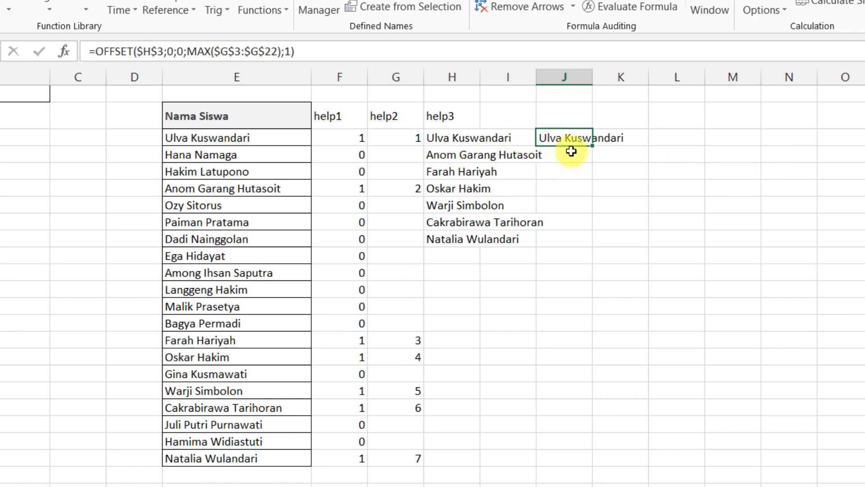
pyautogui.click(455, 135)
pyautogui.click(555, 136)
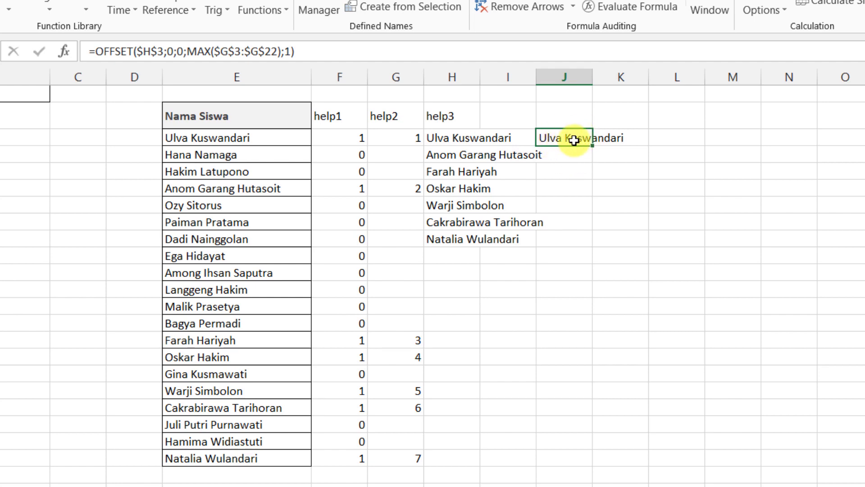
pyautogui.click(306, 51)
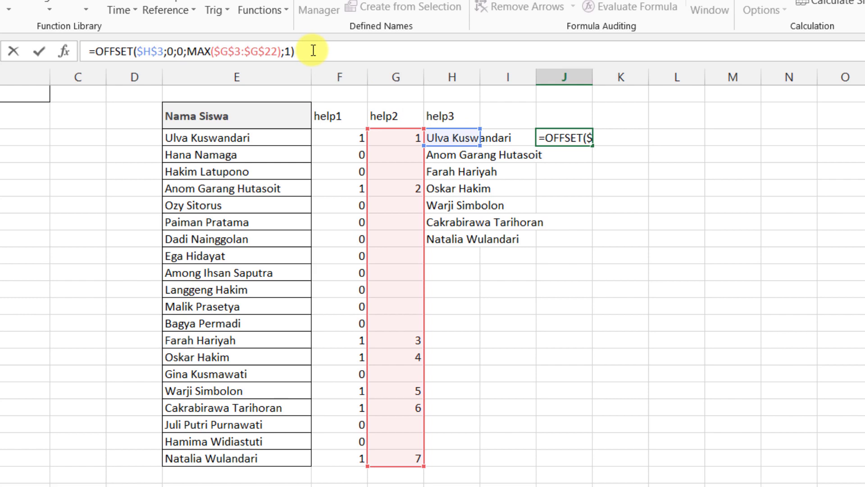
pyautogui.press('F9')
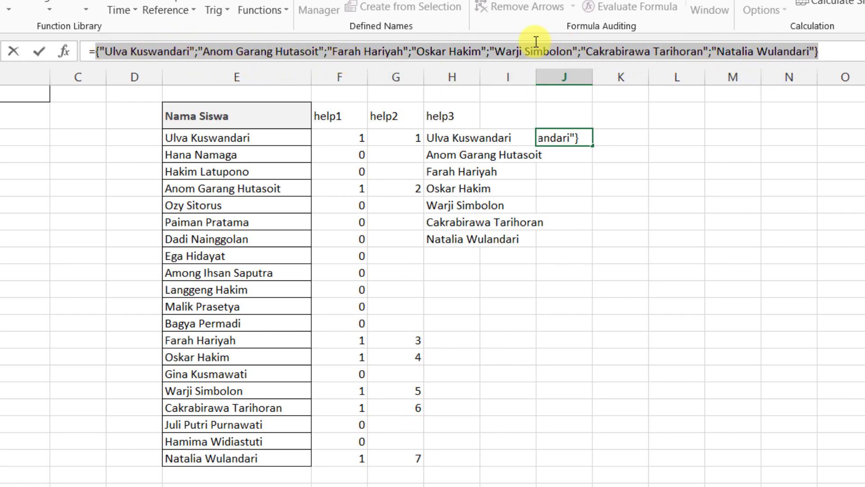
pyautogui.press('Escape')
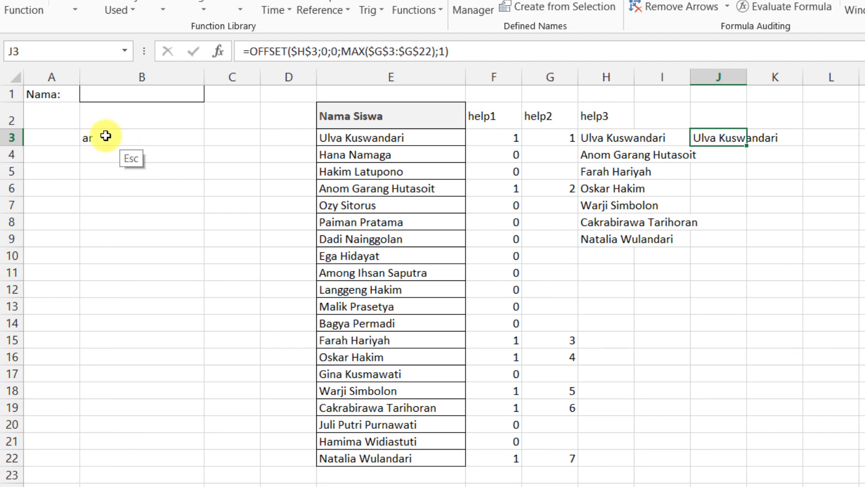
# Set the search text in B3 to "hak" and evaluate the OFFSET formula in J3 to check its array
pyautogui.click(113, 139)
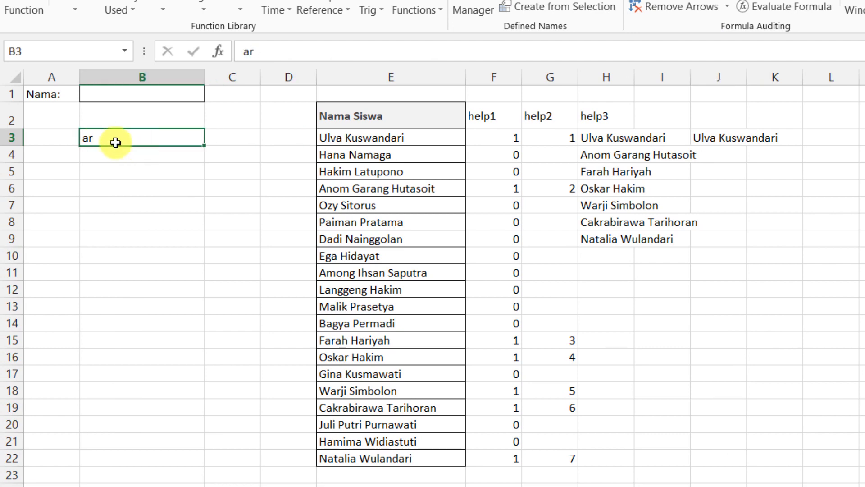
pyautogui.write('hak')
pyautogui.press('Return')
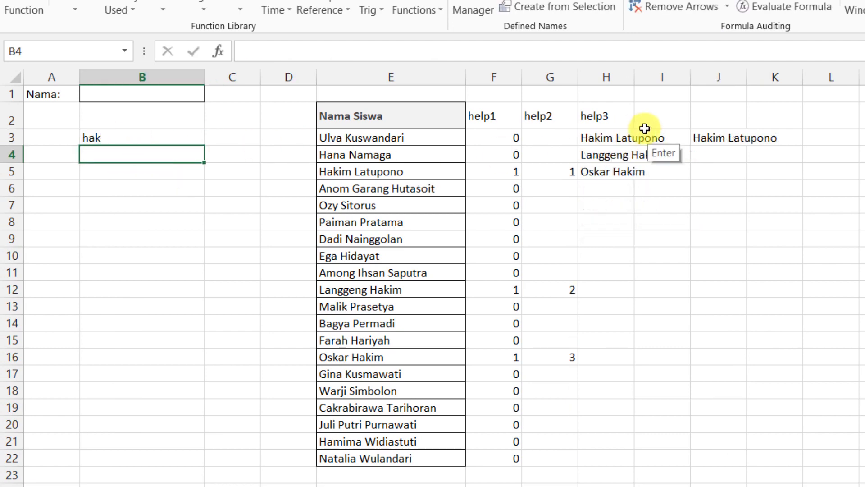
pyautogui.click(702, 139)
pyautogui.click(470, 51)
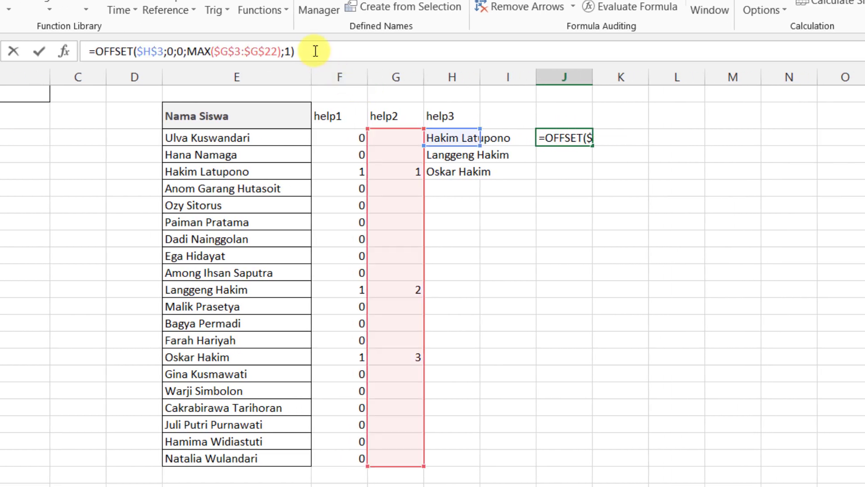
pyautogui.press('F9')
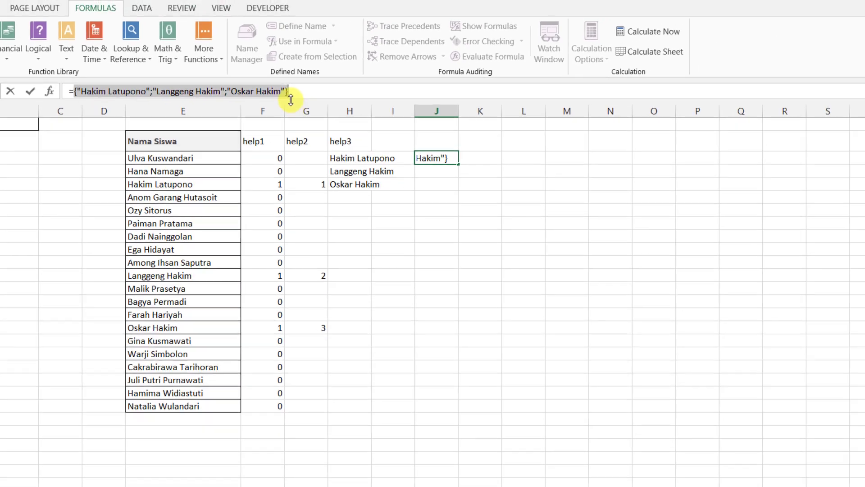
pyautogui.press('Escape')
pyautogui.click(247, 45)
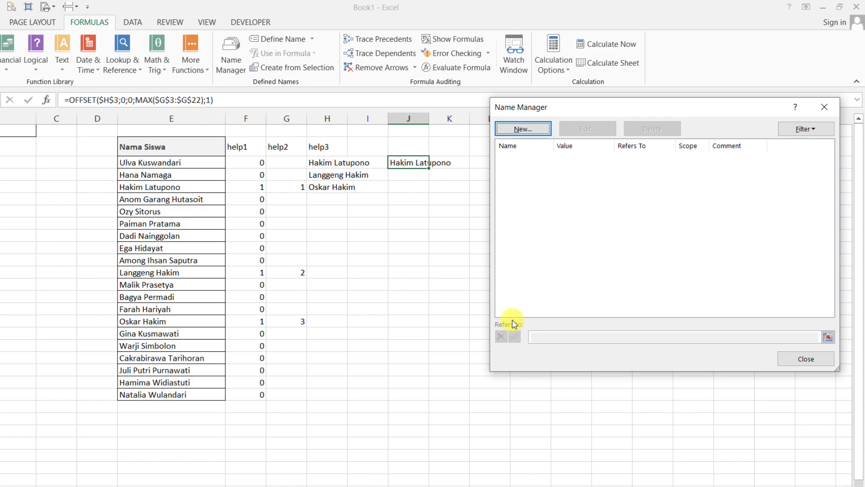
pyautogui.click(824, 107)
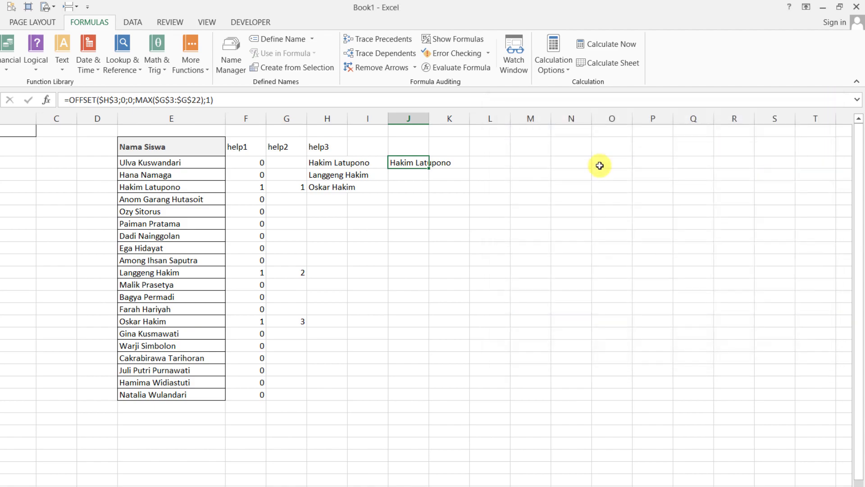
# Start an INDEX formula in J4 with the absolute help3 range $H$3:$H$22 as its array
pyautogui.click(419, 171)
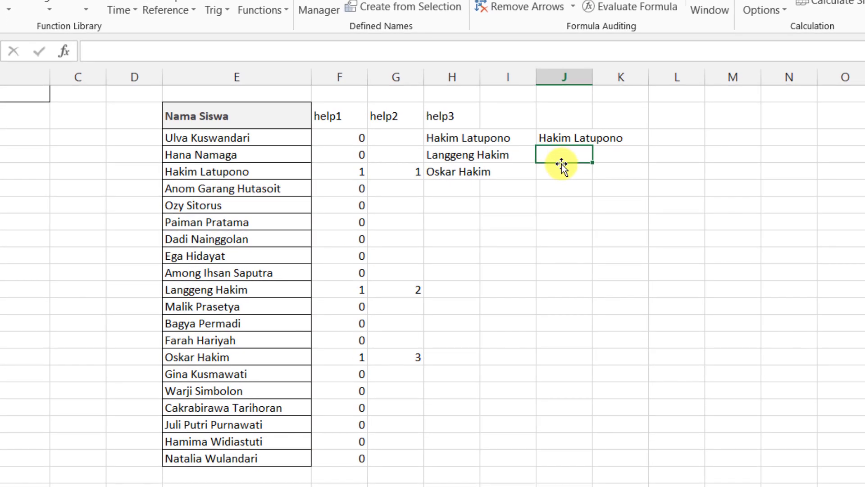
pyautogui.write('=inde')
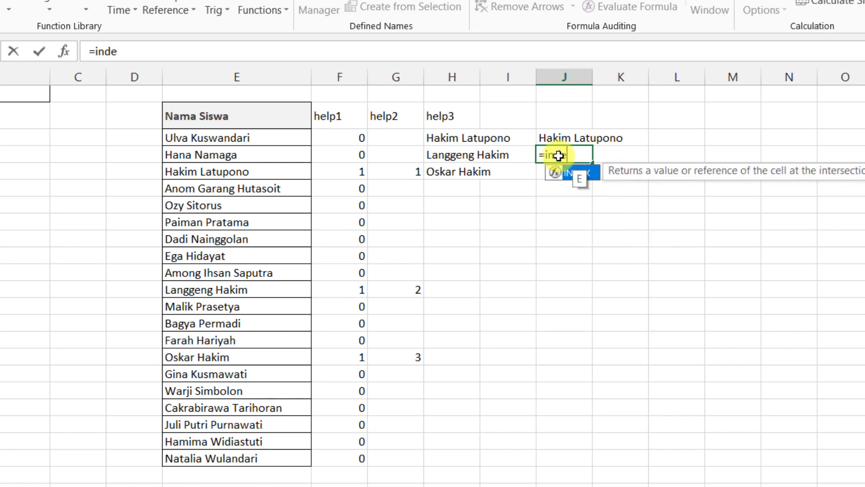
pyautogui.press('Tab')
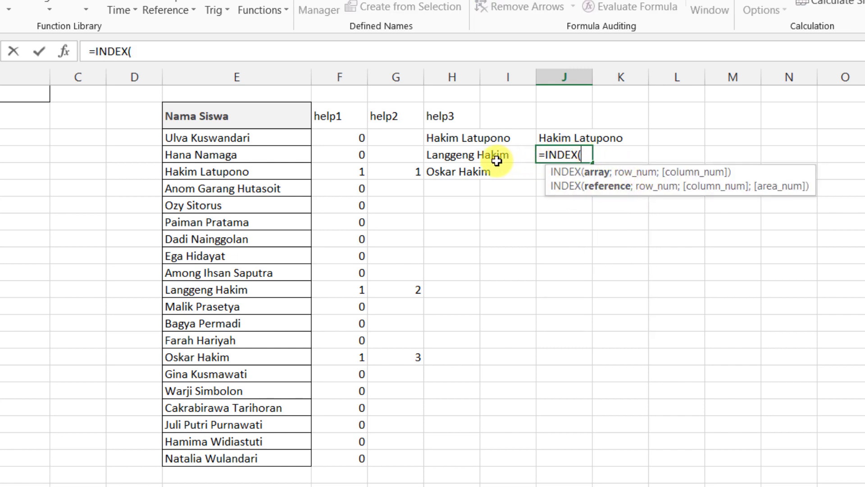
pyautogui.moveTo(447, 138); pyautogui.dragTo(436, 461)
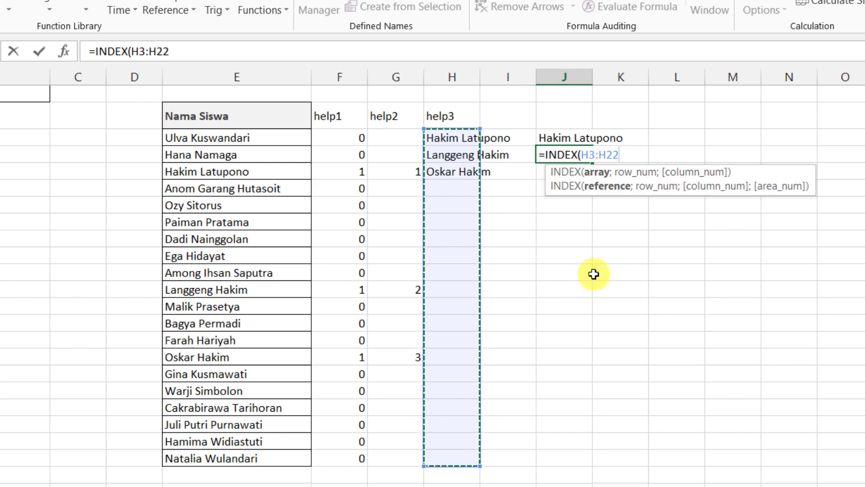
pyautogui.press('F4')
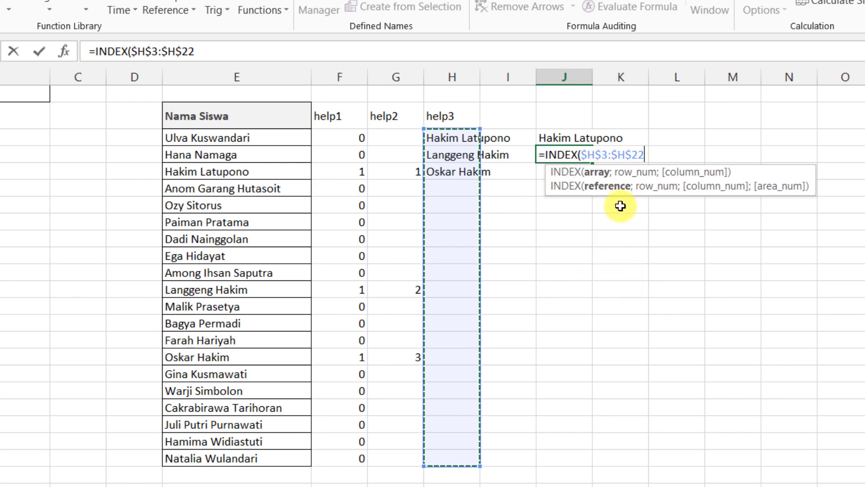
pyautogui.write(';')
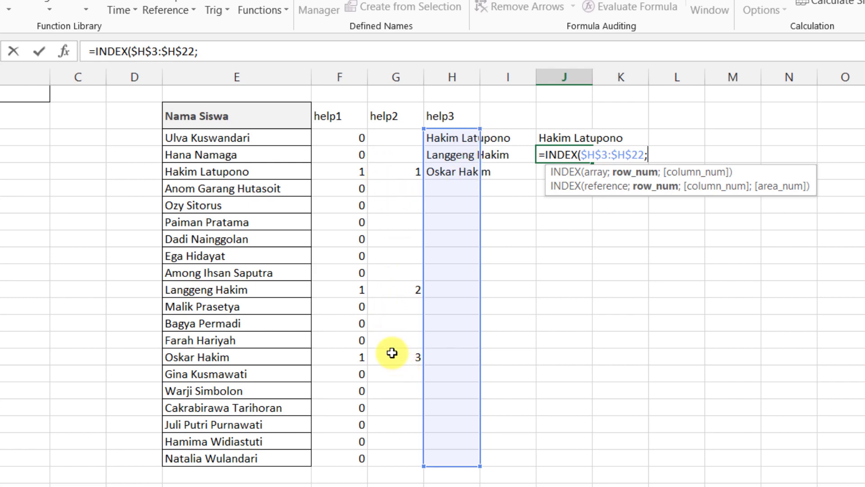
# Add MAX($G$3:$G$22) as the row number of the INDEX formula in J4 and close its parentheses
pyautogui.write('max')
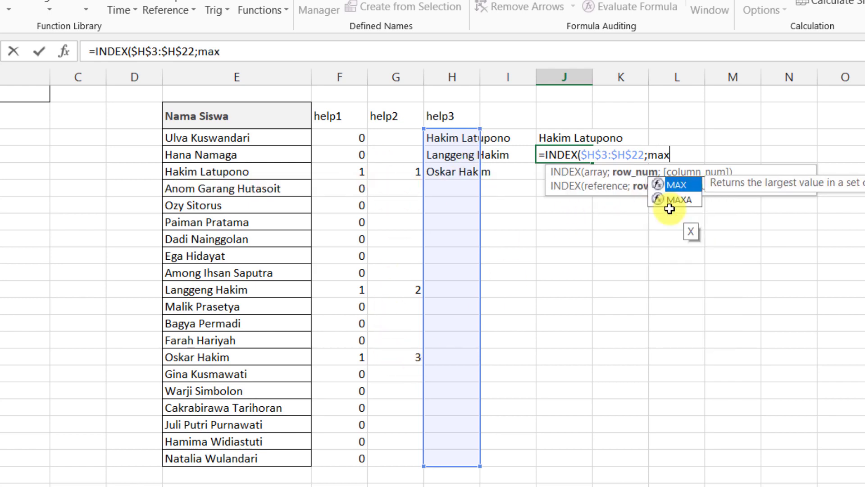
pyautogui.press('Tab')
pyautogui.moveTo(399, 138); pyautogui.dragTo(407, 458)
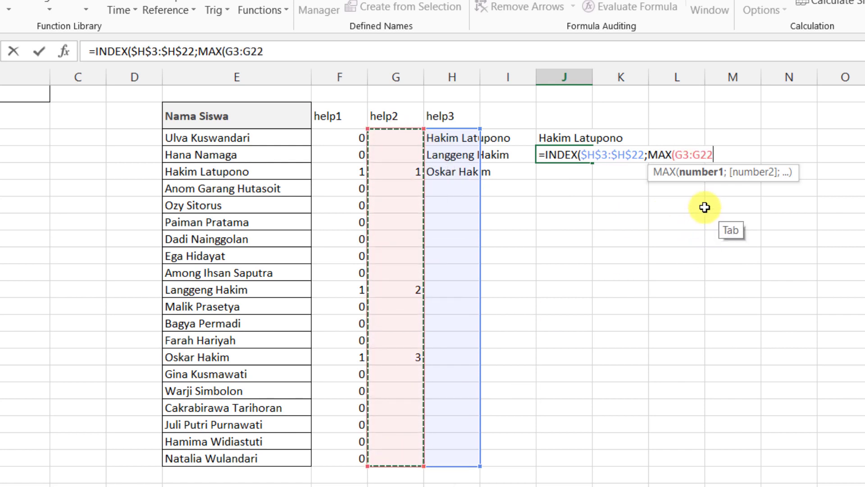
pyautogui.press('F4')
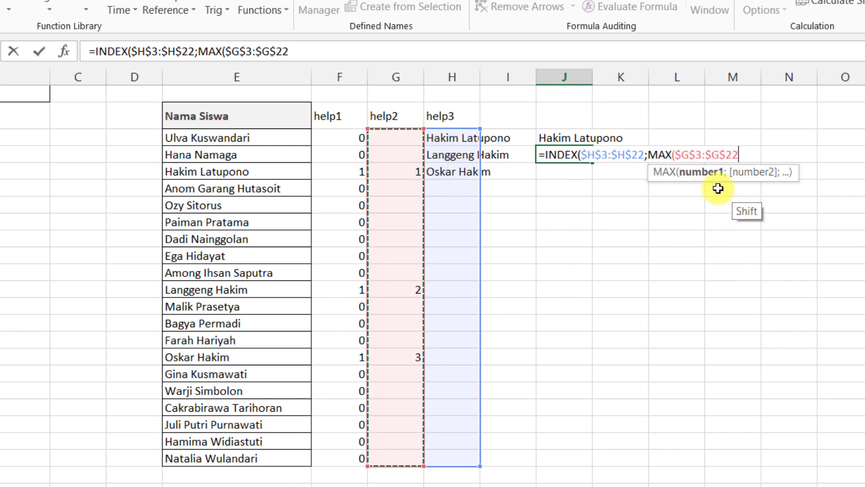
pyautogui.write(')')
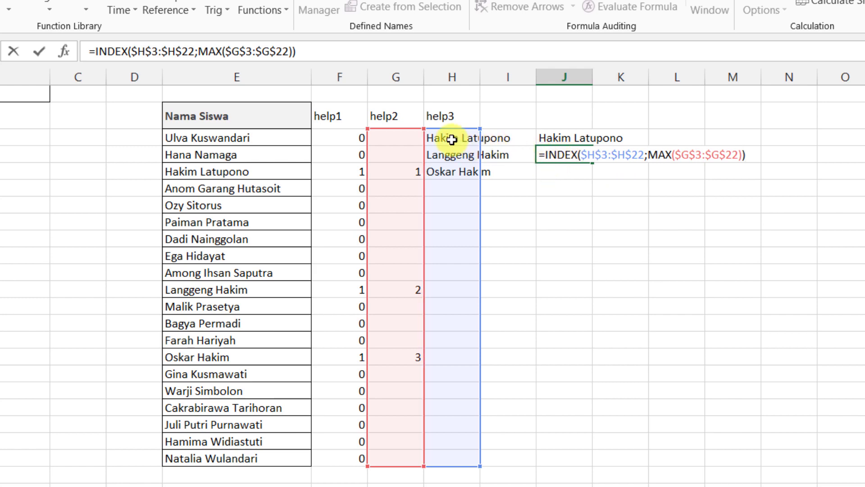
# Prefix the INDEX function in J4 with the absolute start reference $H$3: so the formula returns a range, and enter it
pyautogui.click(451, 140)
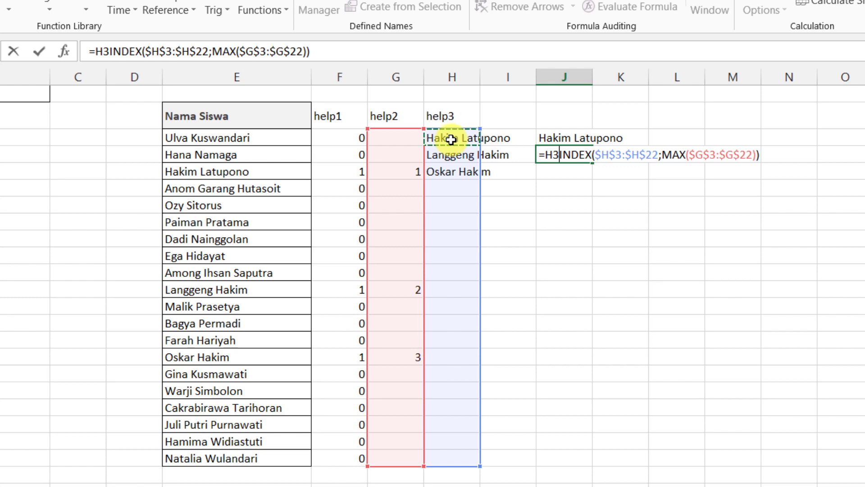
pyautogui.write(':')
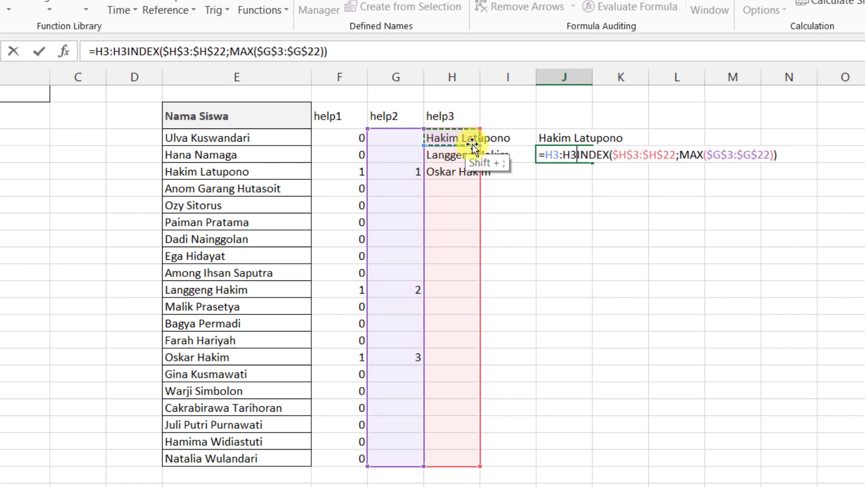
pyautogui.press('BackSpace')
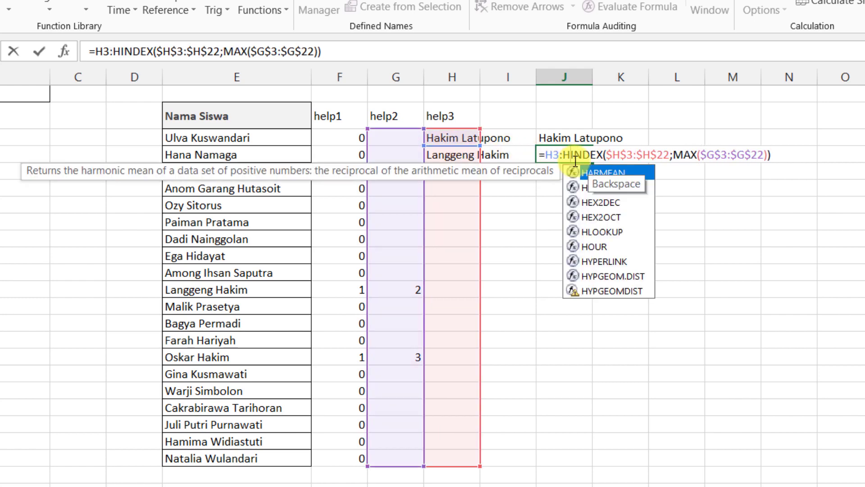
pyautogui.press('BackSpace')
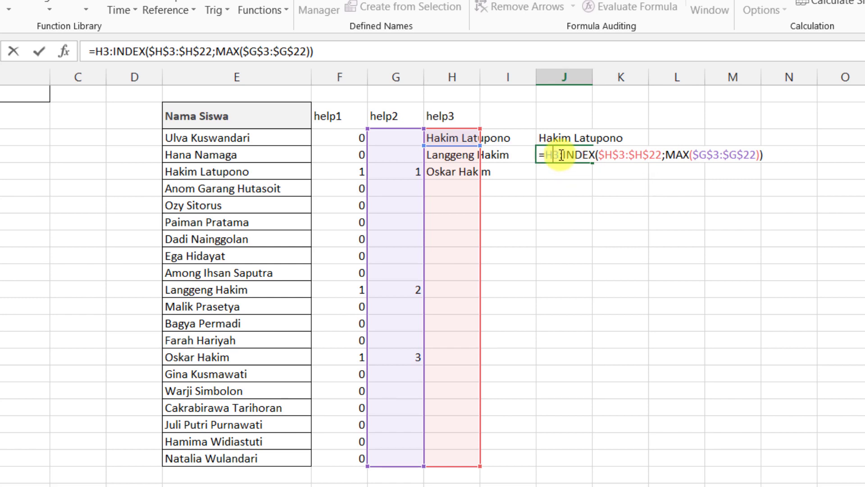
pyautogui.click(566, 154)
pyautogui.press('Left')
pyautogui.keyDown('shift'); pyautogui.click(565, 155); pyautogui.keyUp('shift')
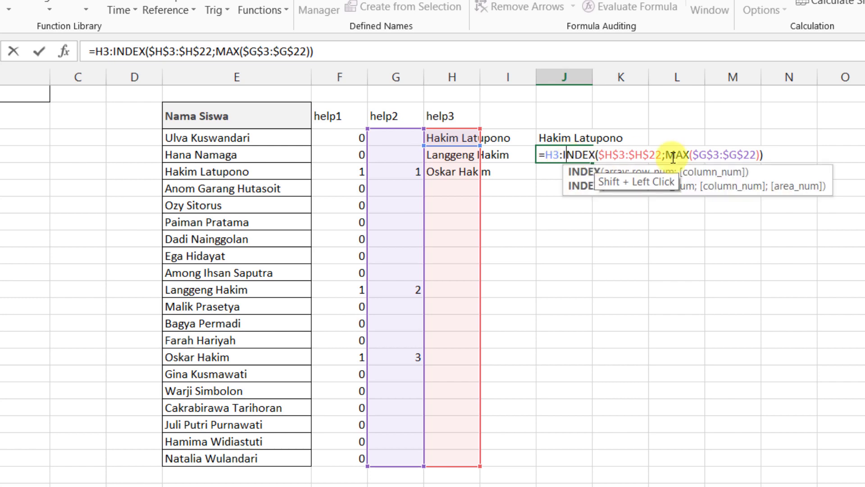
pyautogui.click(556, 156)
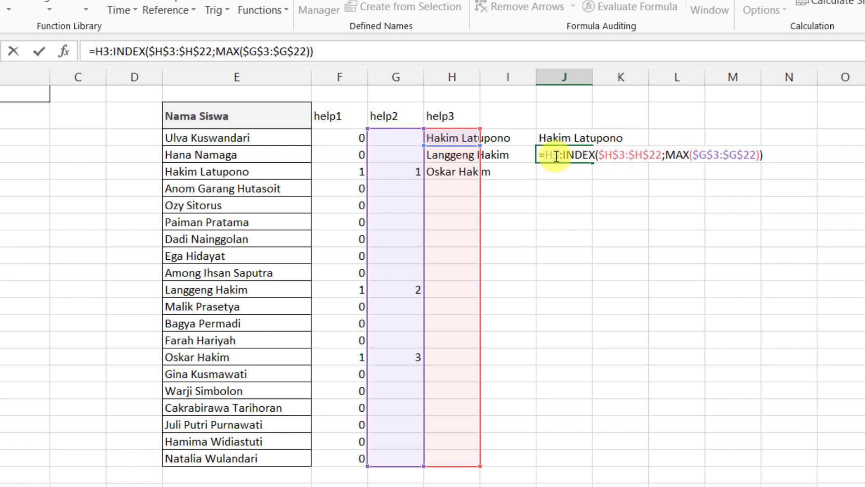
pyautogui.press('F4')
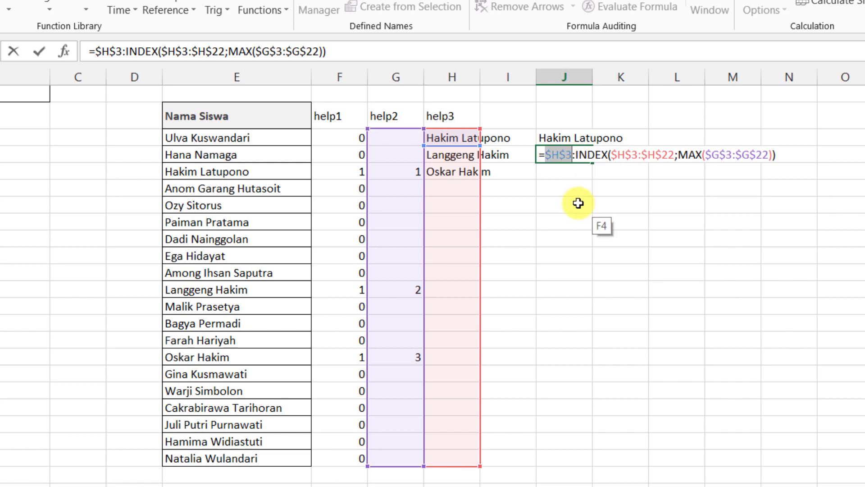
pyautogui.press('Return')
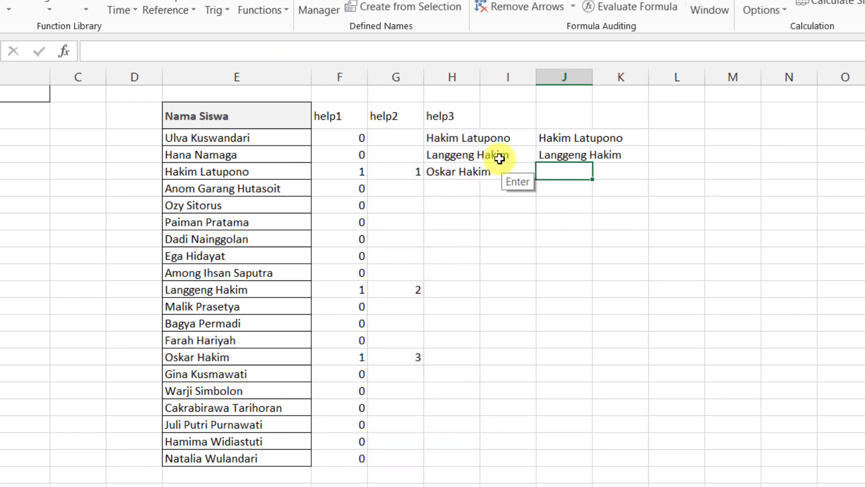
# Evaluate the INDEX range formula in J4 in place to examine its array, keeping the formula itself
pyautogui.click(559, 153)
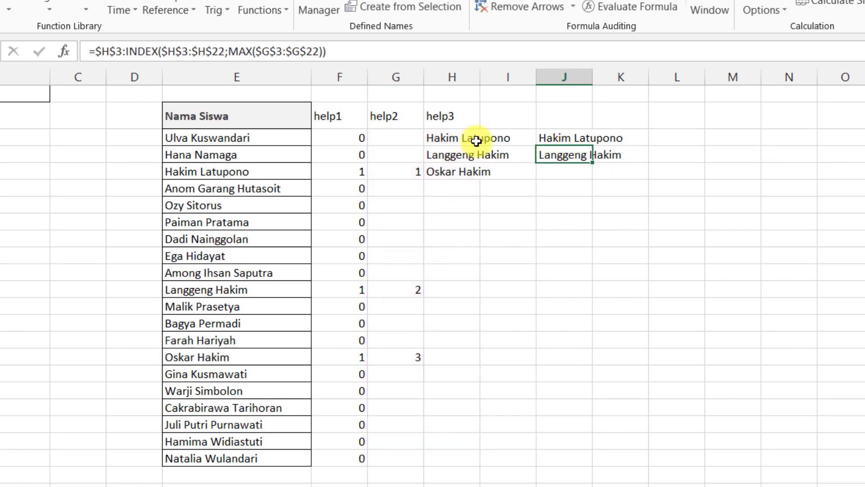
pyautogui.click(332, 52)
pyautogui.press('F9')
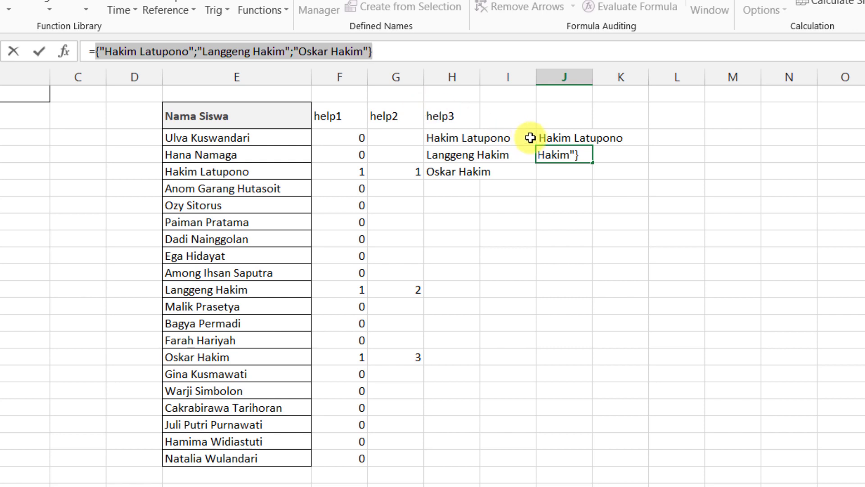
pyautogui.press('Escape')
# Compare the OFFSET formula in J3 with the INDEX formula in J4 without changing either
pyautogui.click(554, 137)
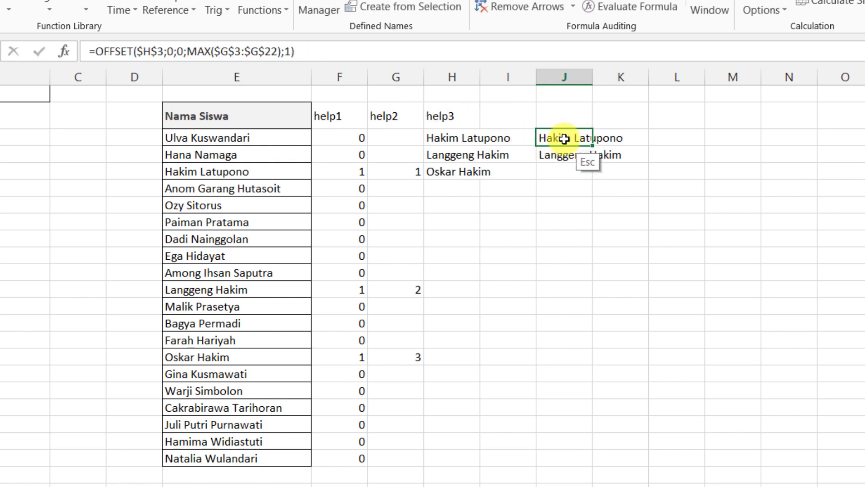
pyautogui.click(557, 153)
pyautogui.moveTo(343, 52); pyautogui.dragTo(88, 51)
pyautogui.press('Escape')
pyautogui.press('Escape')
# Copy the full text of the OFFSET formula in J3, leaving the cell unchanged
pyautogui.click(556, 139)
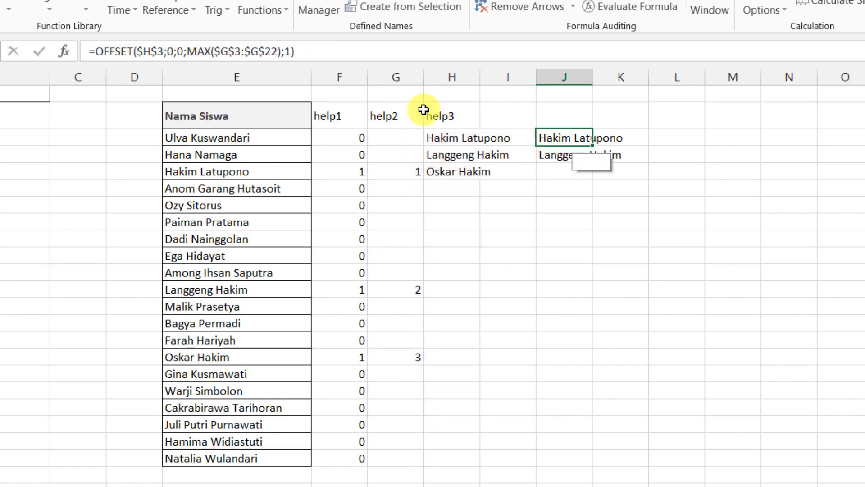
pyautogui.click(305, 47)
pyautogui.moveTo(89, 49); pyautogui.dragTo(315, 45)
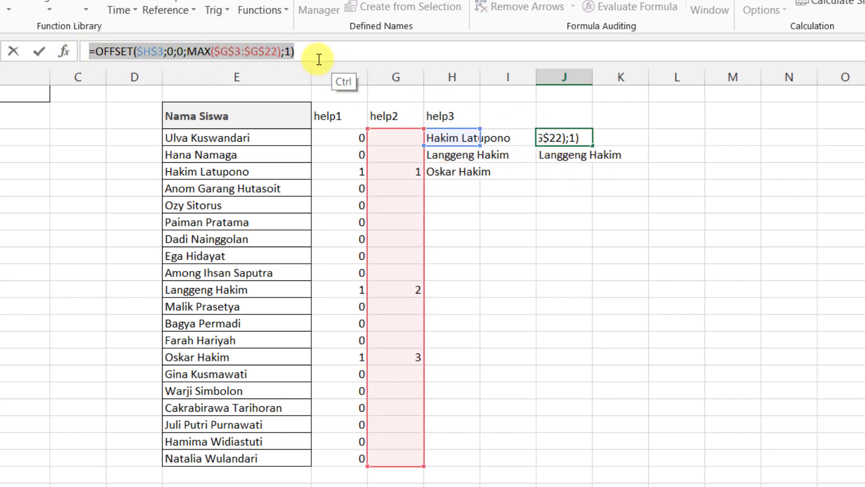
pyautogui.hotkey('ctrl', 'c')
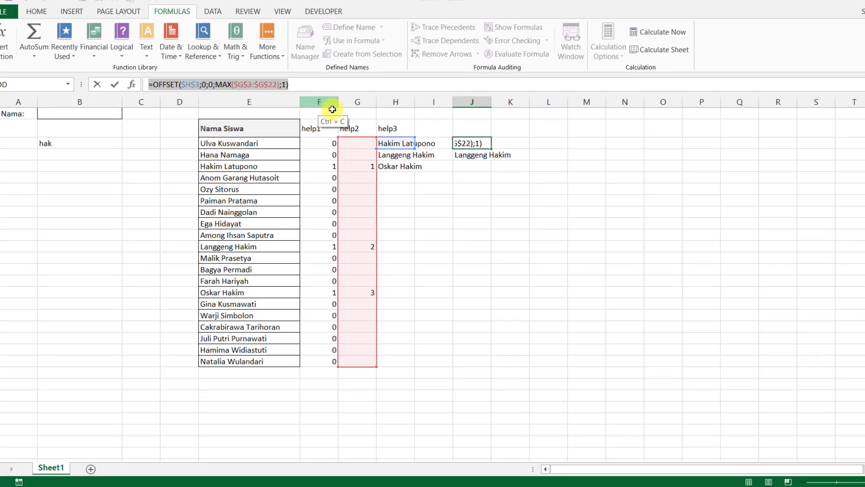
pyautogui.press('Escape')
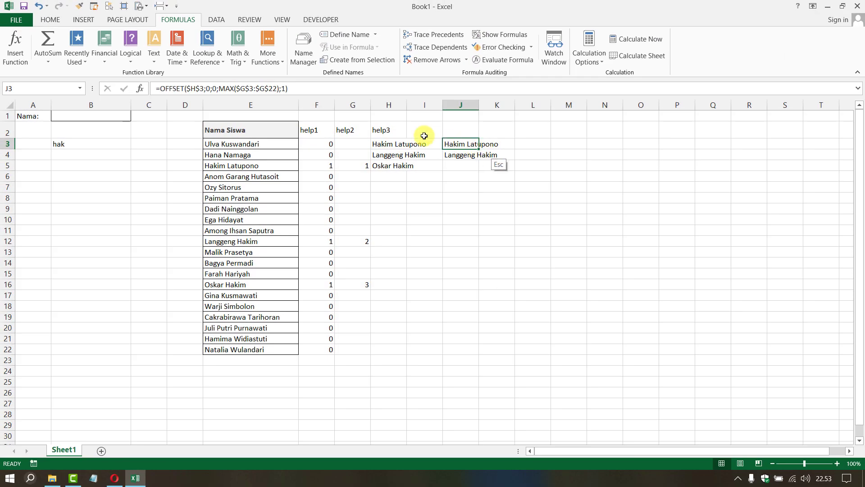
# Define the workbook name PENCARIAN referring to =OFFSET($H$3;0;0;MAX($G$3:$G$22);1) and check which cells it covers
pyautogui.click(315, 65)
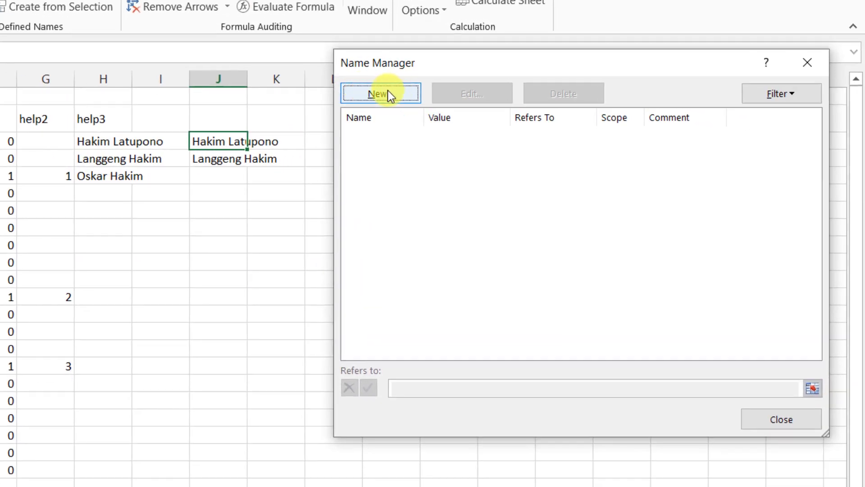
pyautogui.click(388, 90)
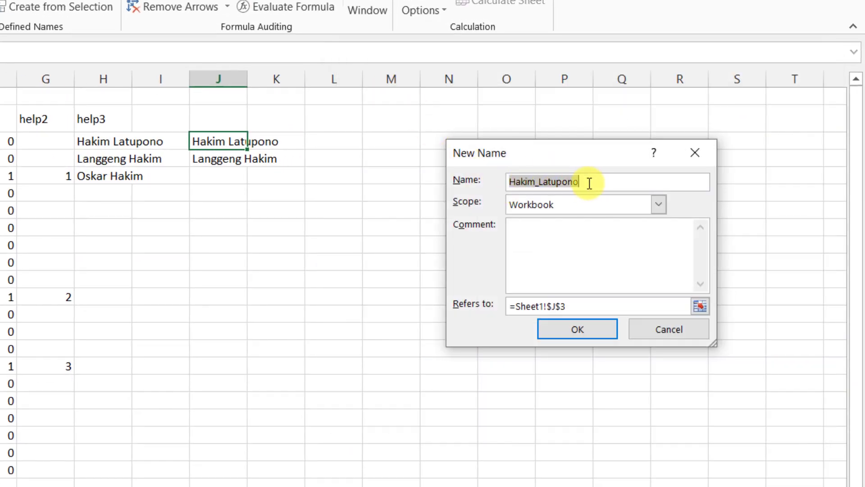
pyautogui.press('capslock')
pyautogui.write('PENCARIAN')
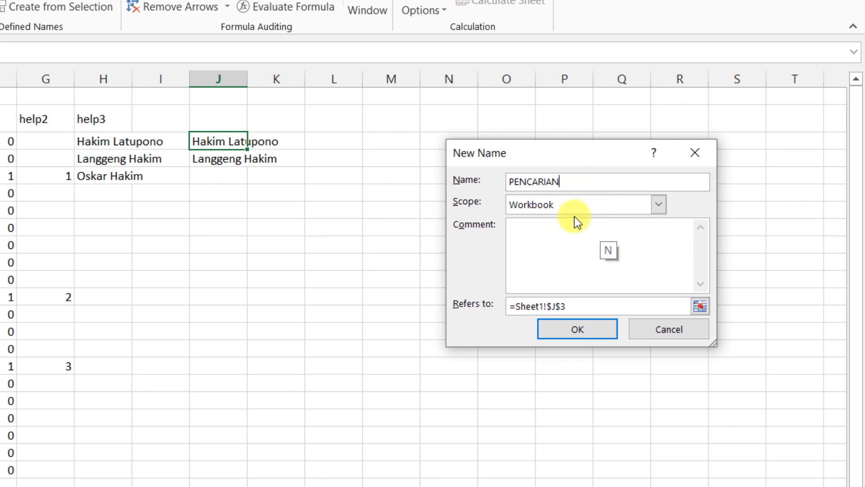
pyautogui.moveTo(573, 309); pyautogui.dragTo(483, 315)
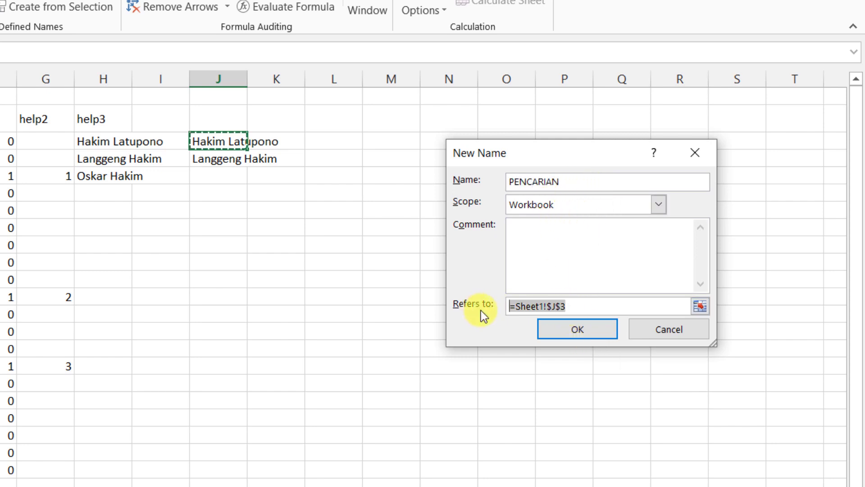
pyautogui.hotkey('ctrl', 'v')
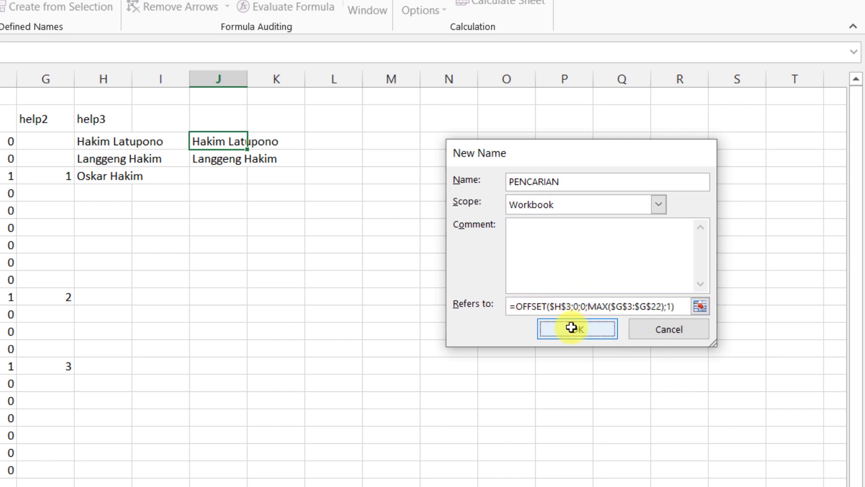
pyautogui.click(571, 328)
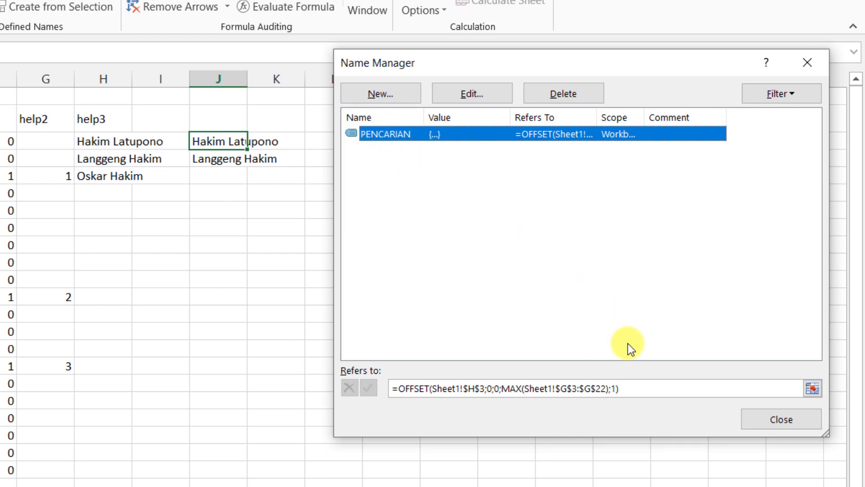
pyautogui.click(632, 394)
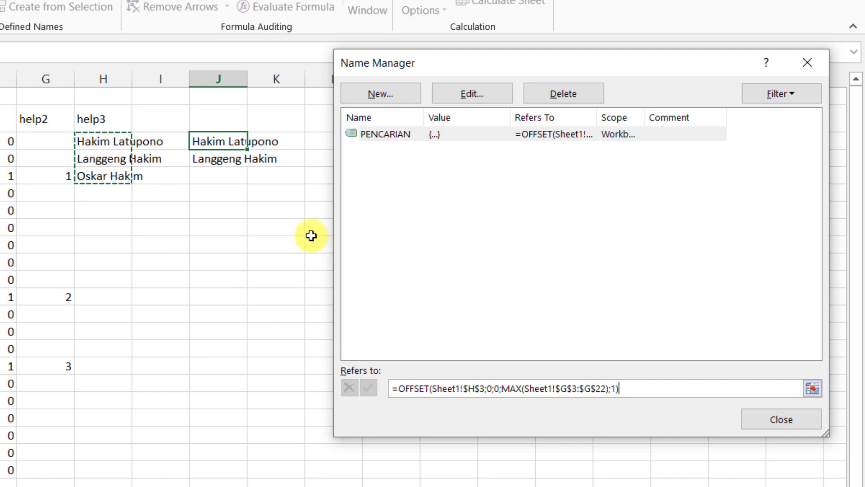
pyautogui.click(780, 423)
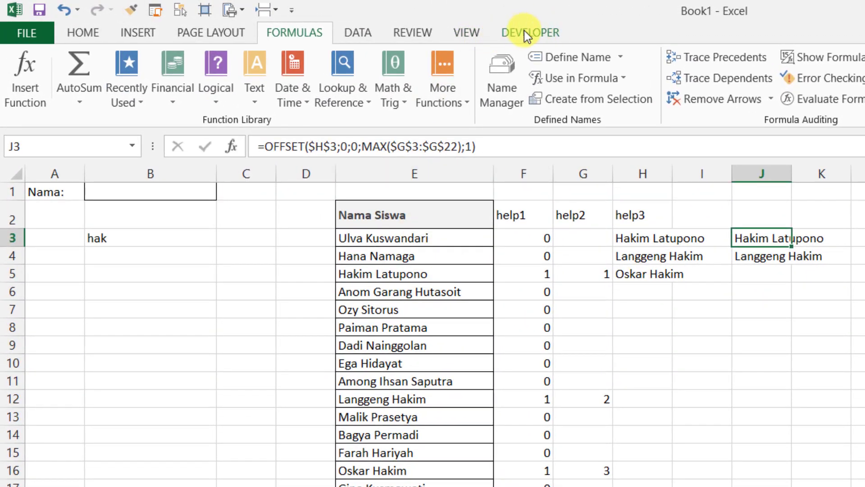
# Insert an ActiveX combo box below the search text in column B and enlarge it to span about B5 to C6
pyautogui.click(532, 33)
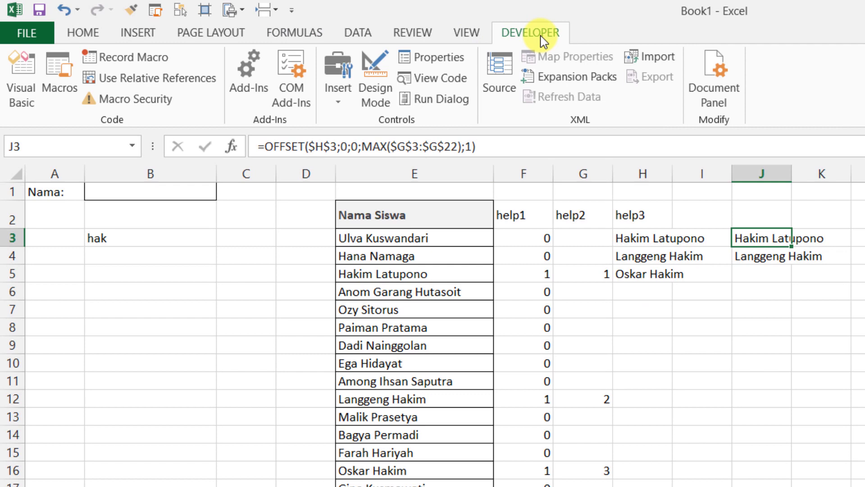
pyautogui.click(343, 103)
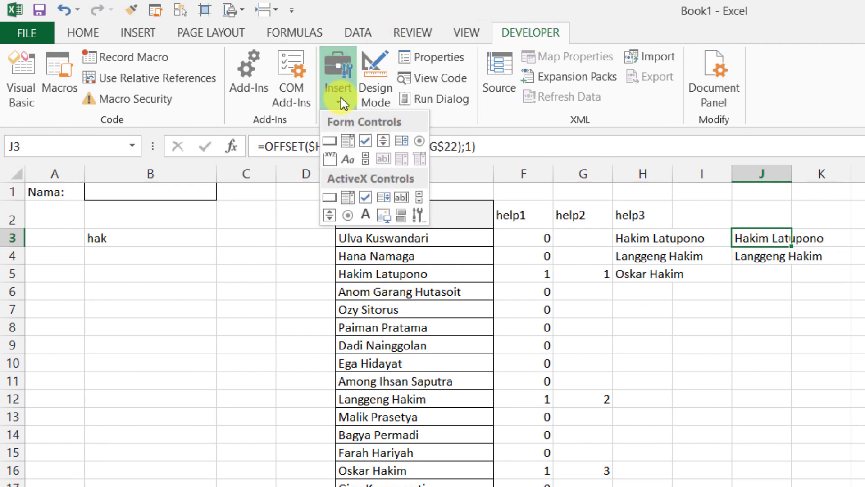
pyautogui.click(348, 197)
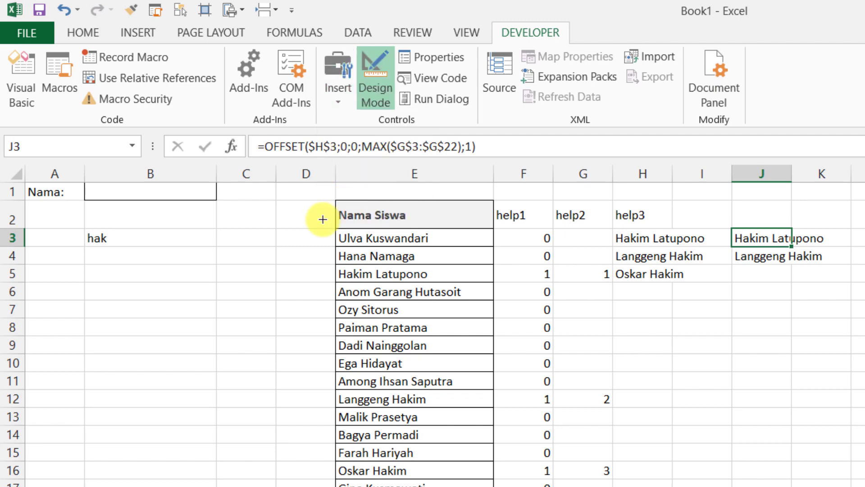
pyautogui.click(111, 284)
pyautogui.moveTo(141, 300); pyautogui.dragTo(116, 282)
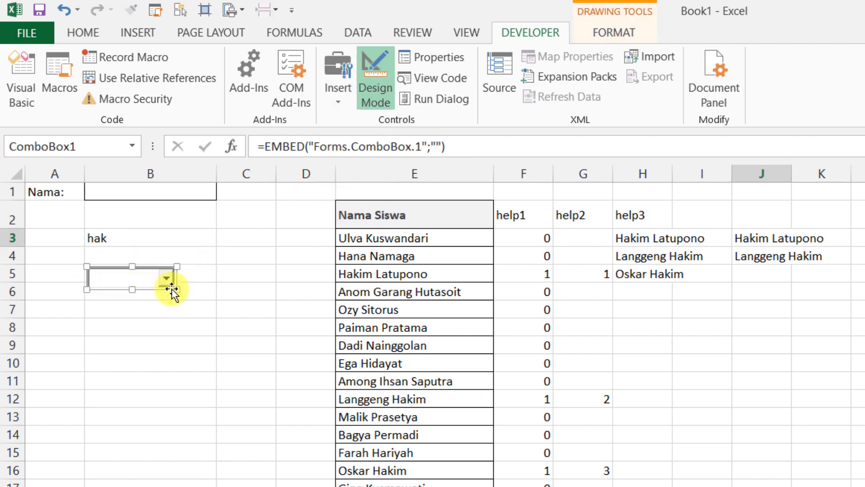
pyautogui.moveTo(174, 290); pyautogui.dragTo(271, 302)
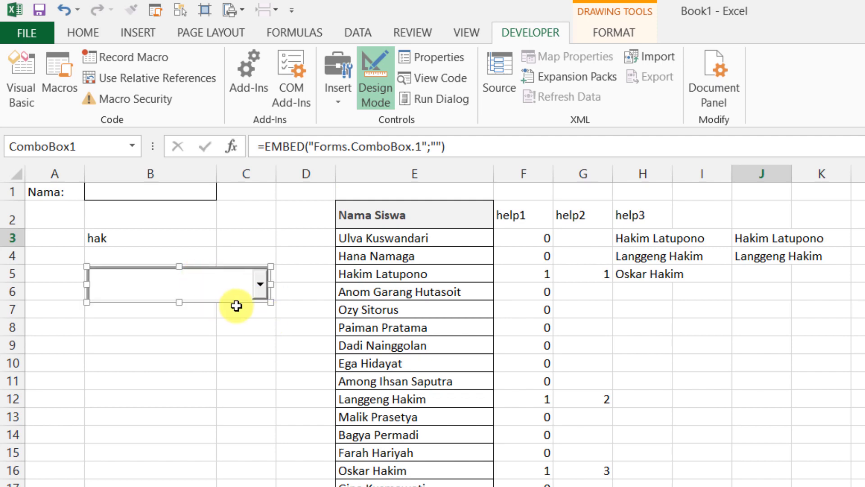
# Open the properties of the combo box on the sheet and set AutoWordSelect to False
pyautogui.rightClick(216, 283)
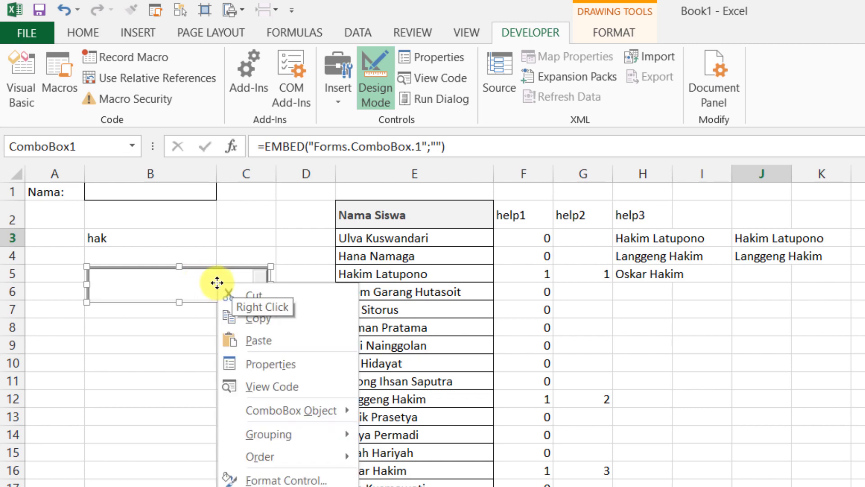
pyautogui.click(253, 359)
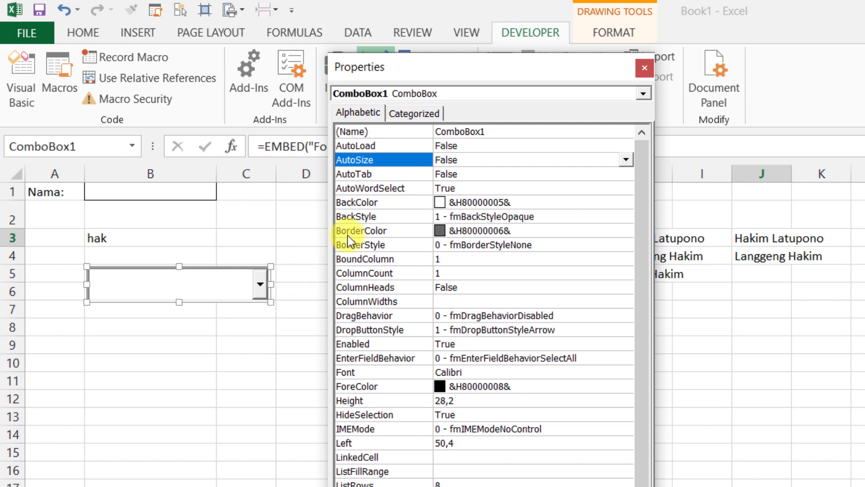
pyautogui.click(391, 189)
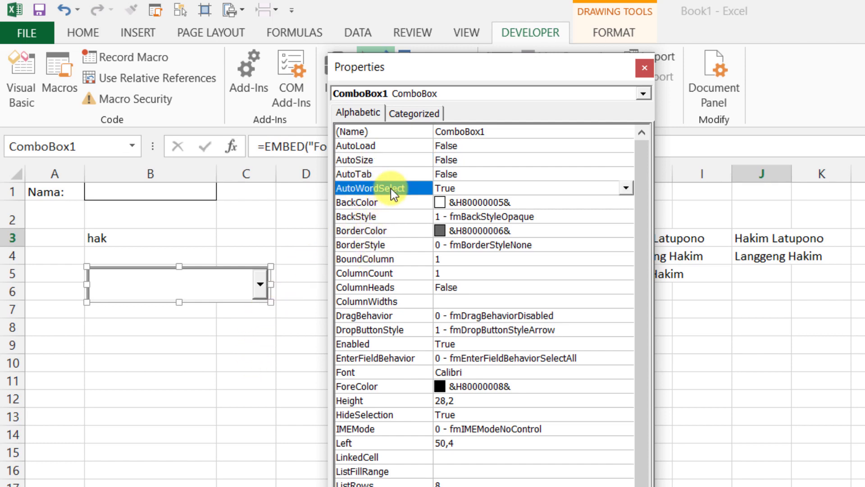
pyautogui.click(626, 189)
pyautogui.click(582, 214)
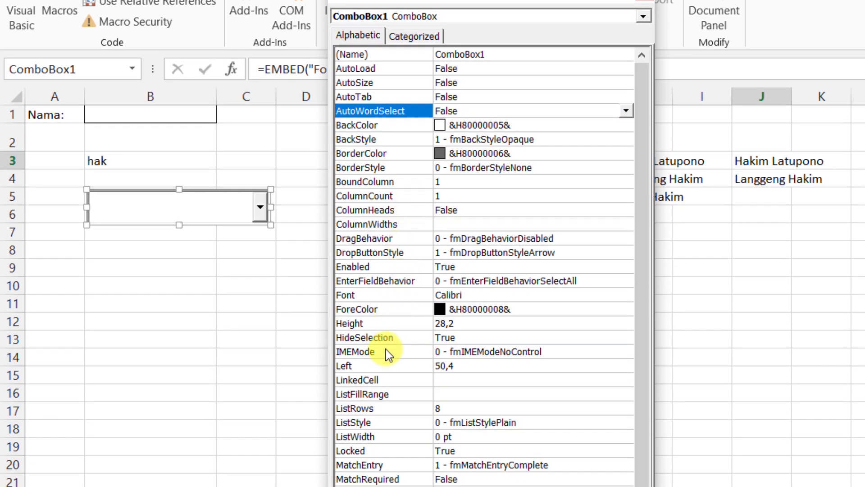
# Set the combo box's LinkedCell to B3 and its ListFillRange to PENCARIAN
pyautogui.click(423, 379)
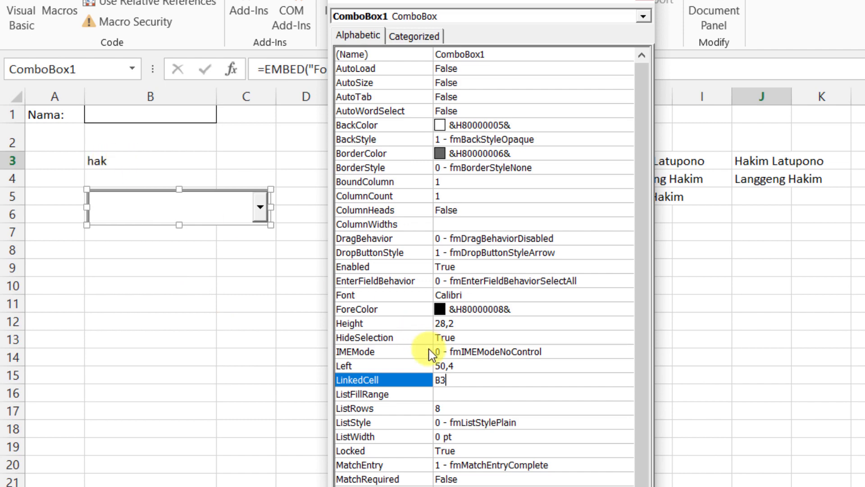
pyautogui.click(452, 390)
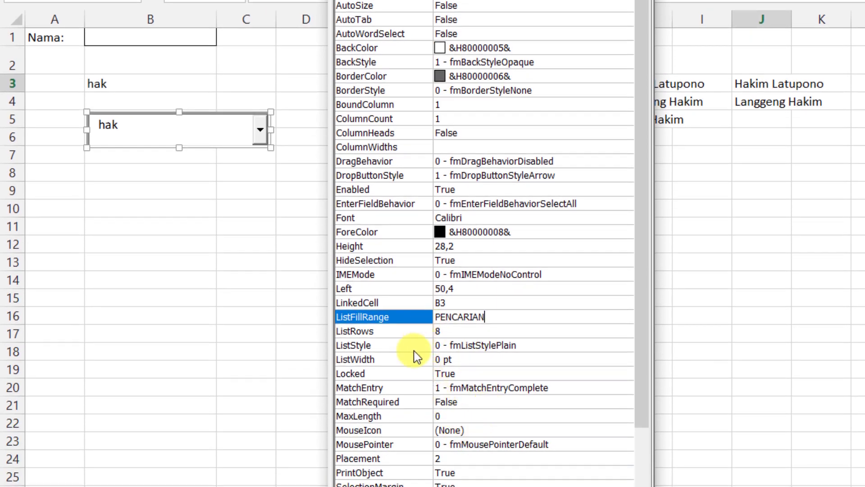
# Set the combo box's MatchEntry to 2 - fmMatchEntryNone and close its properties
pyautogui.click(372, 388)
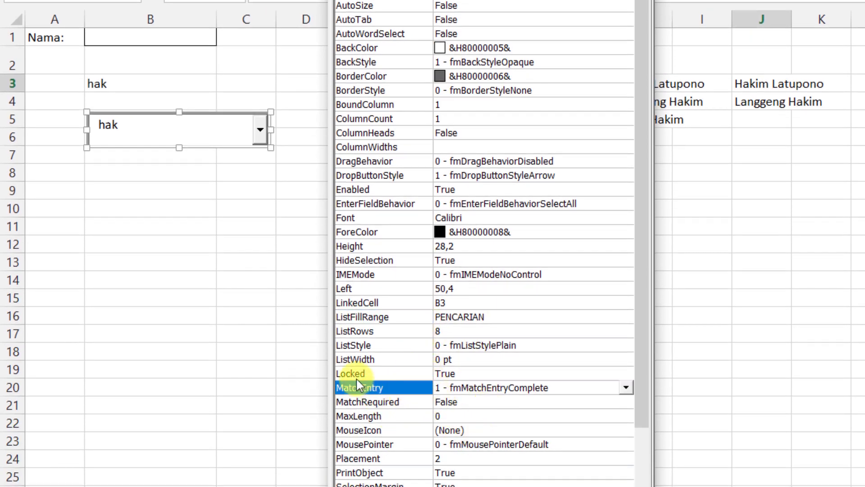
pyautogui.click(626, 388)
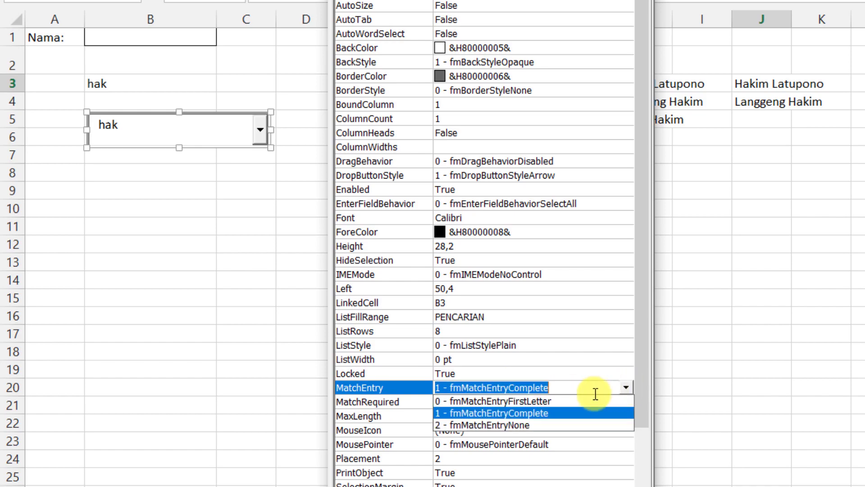
pyautogui.click(520, 425)
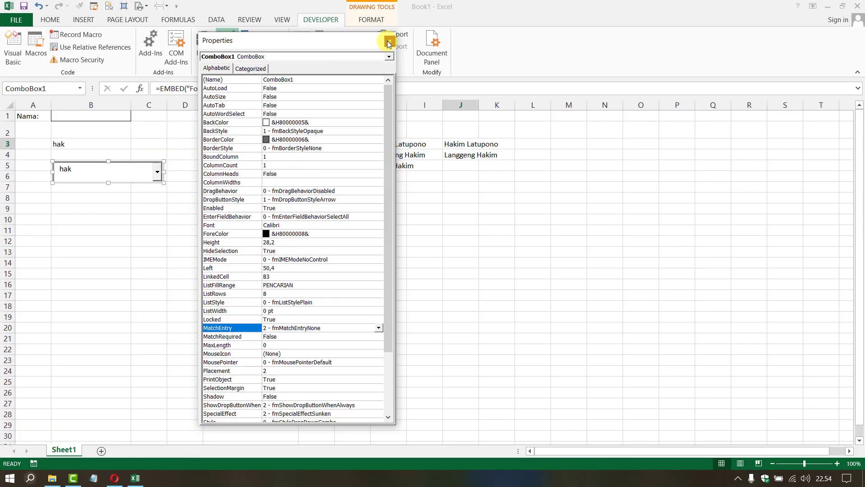
pyautogui.click(389, 42)
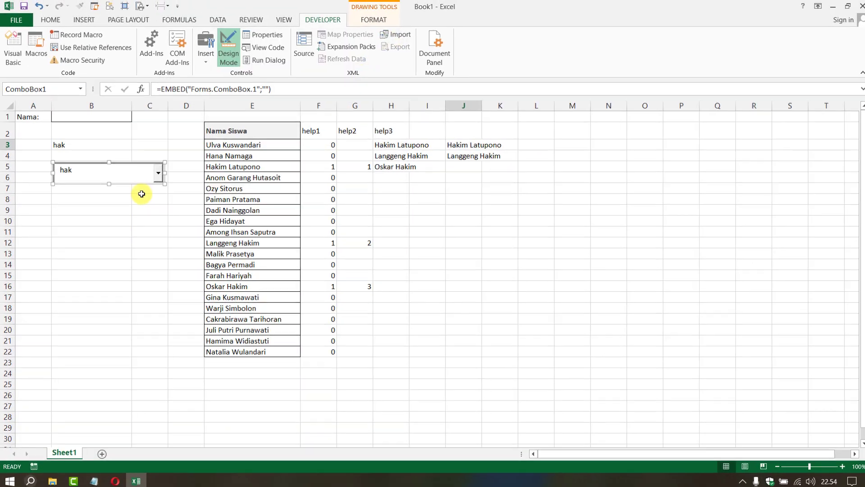
# Turn off Design Mode and open the combo box's list to check the names it suggests
pyautogui.click(142, 196)
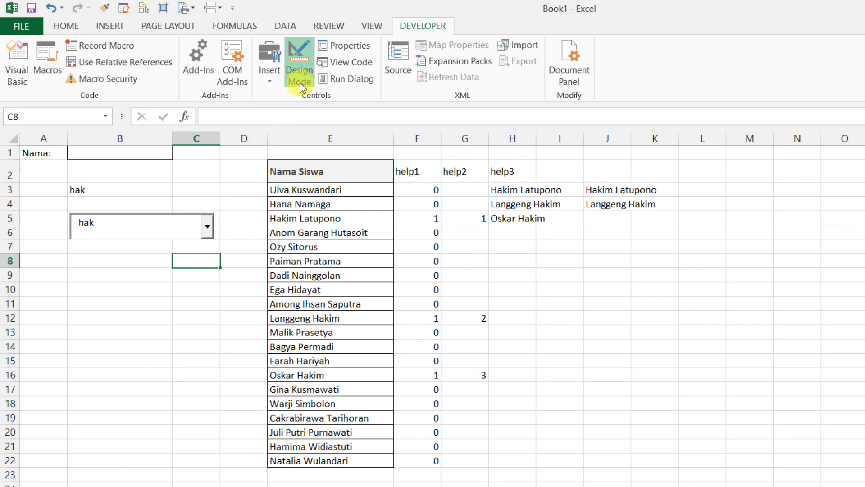
pyautogui.click(301, 65)
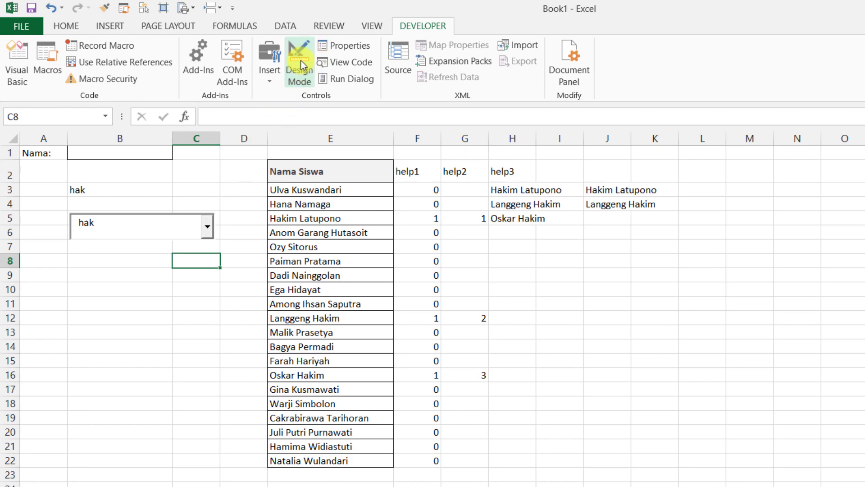
pyautogui.click(208, 226)
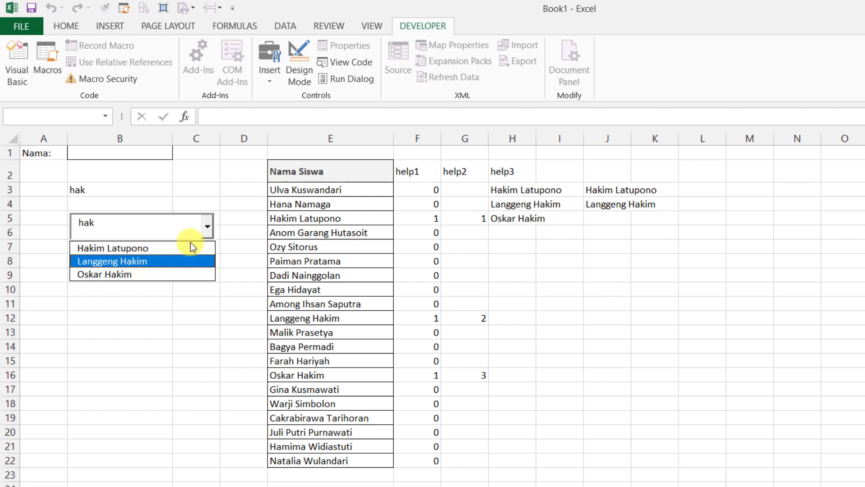
pyautogui.doubleClick(210, 226)
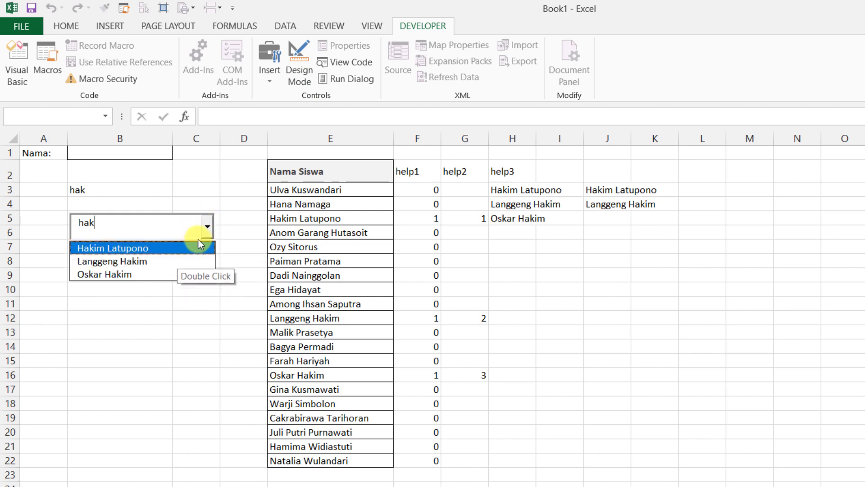
pyautogui.doubleClick(205, 228)
pyautogui.click(208, 228)
pyautogui.click(180, 270)
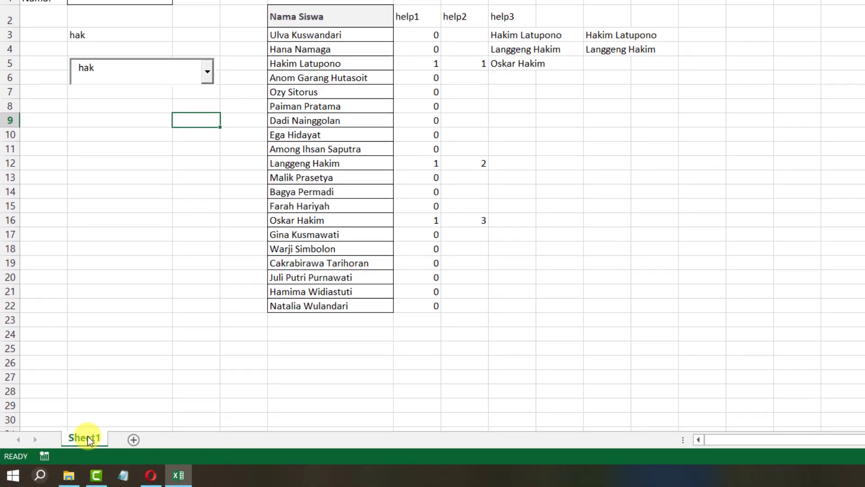
# Open the code module of Sheet1 and create an empty Change event procedure for ComboBox1
pyautogui.rightClick(87, 437)
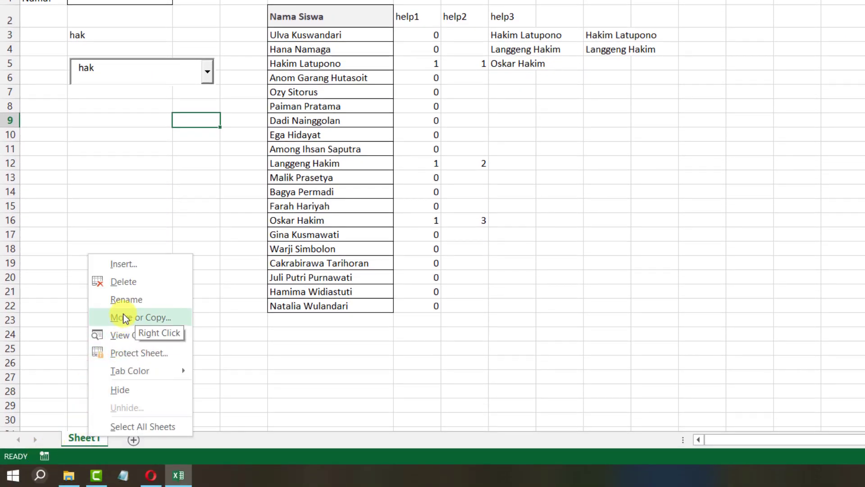
pyautogui.click(132, 336)
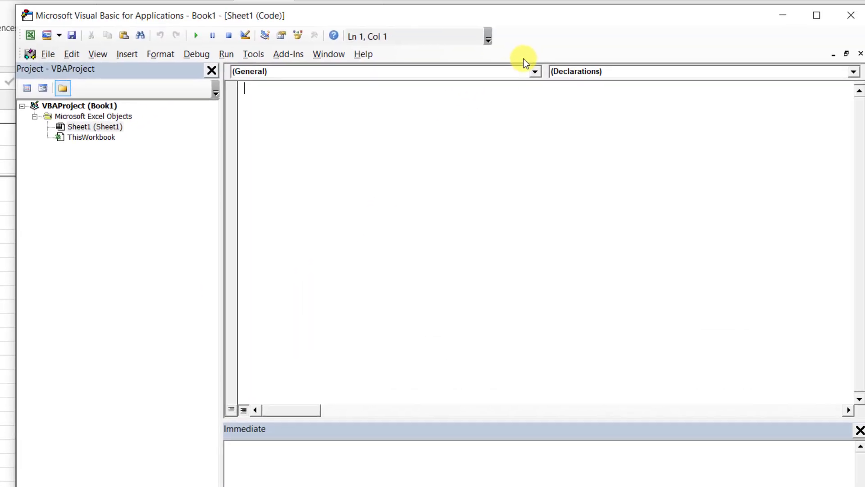
pyautogui.click(527, 81)
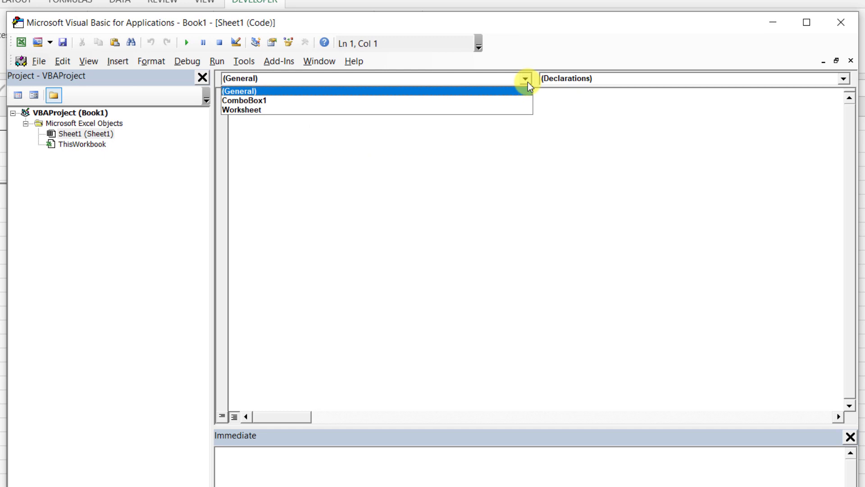
pyautogui.click(274, 100)
pyautogui.click(329, 95)
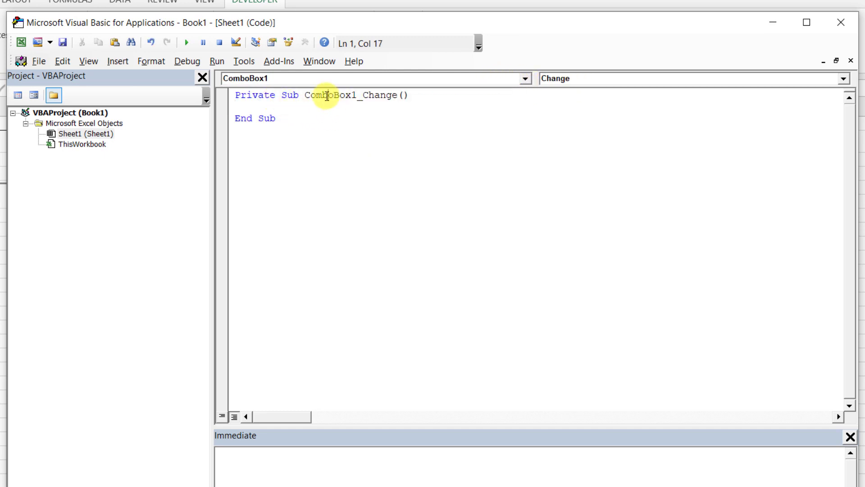
pyautogui.doubleClick(369, 97)
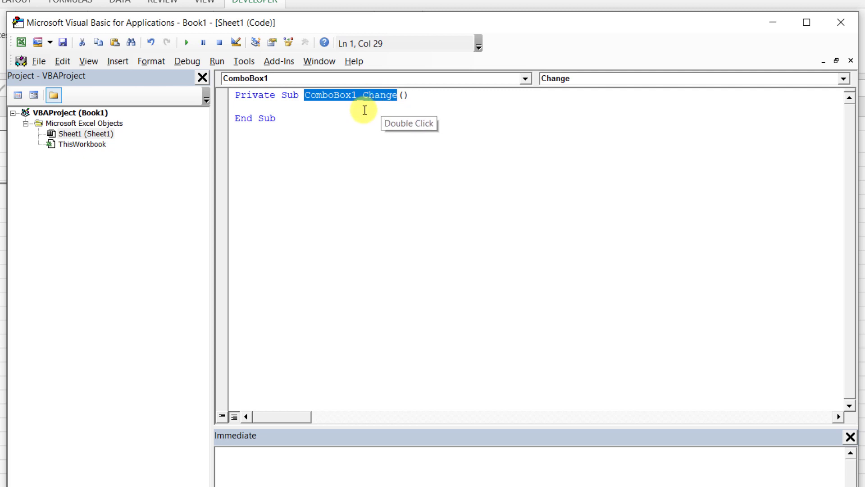
pyautogui.click(323, 120)
pyautogui.click(305, 110)
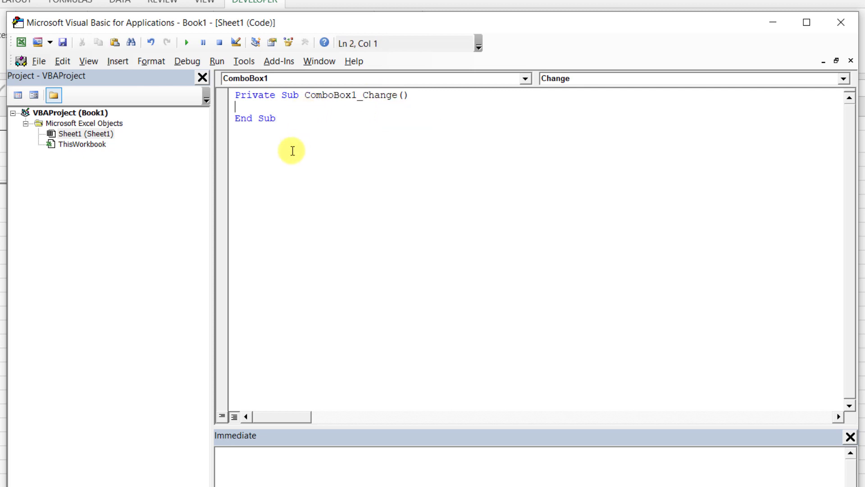
# Add empty GotFocus and Click event procedures for ComboBox1 to the Sheet1 code
pyautogui.click(584, 79)
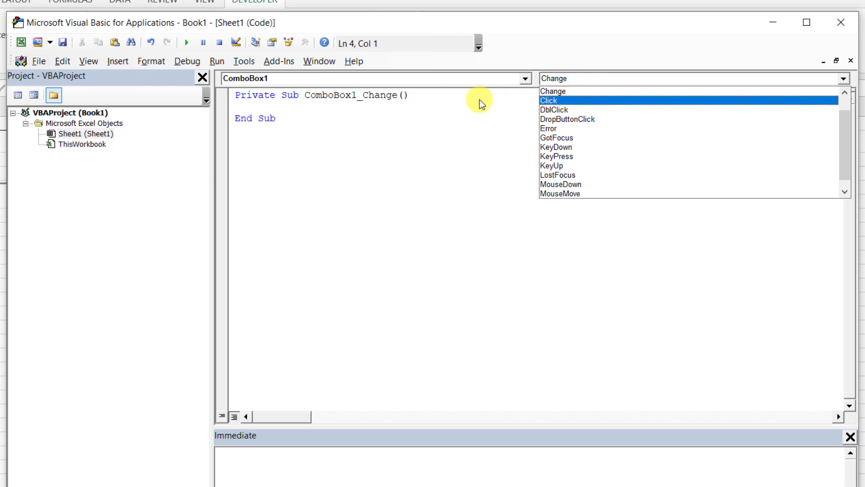
pyautogui.click(555, 137)
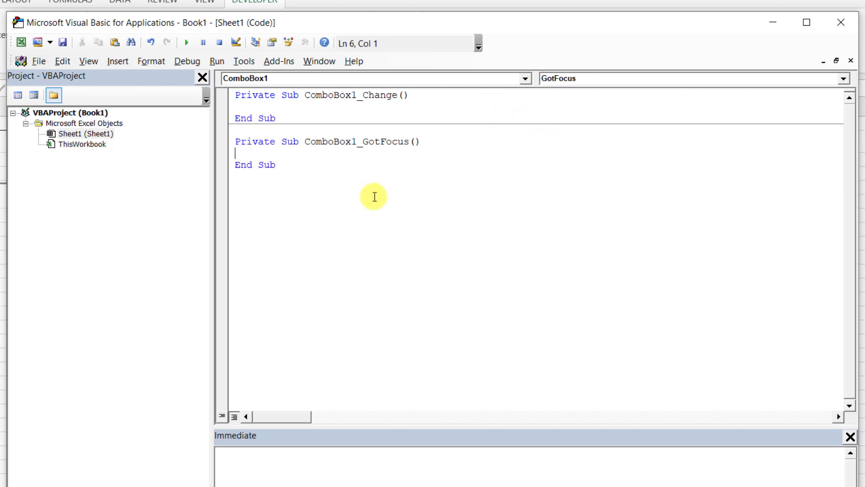
pyautogui.click(296, 217)
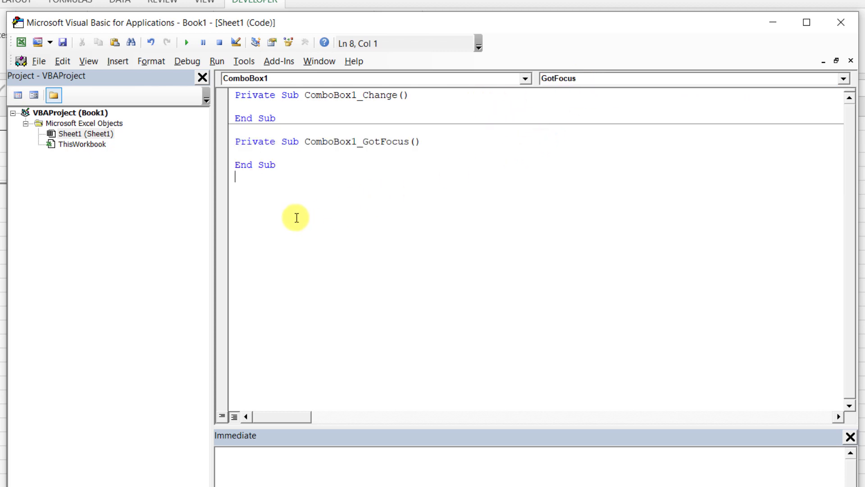
pyautogui.click(578, 76)
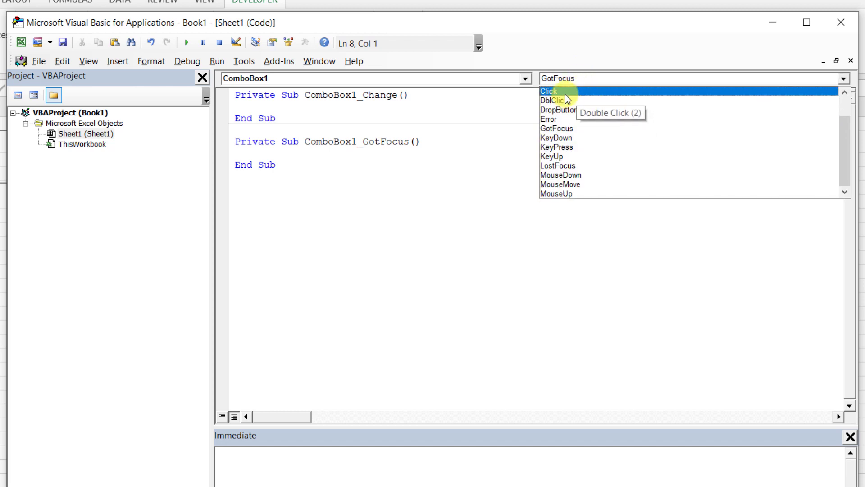
pyautogui.click(566, 94)
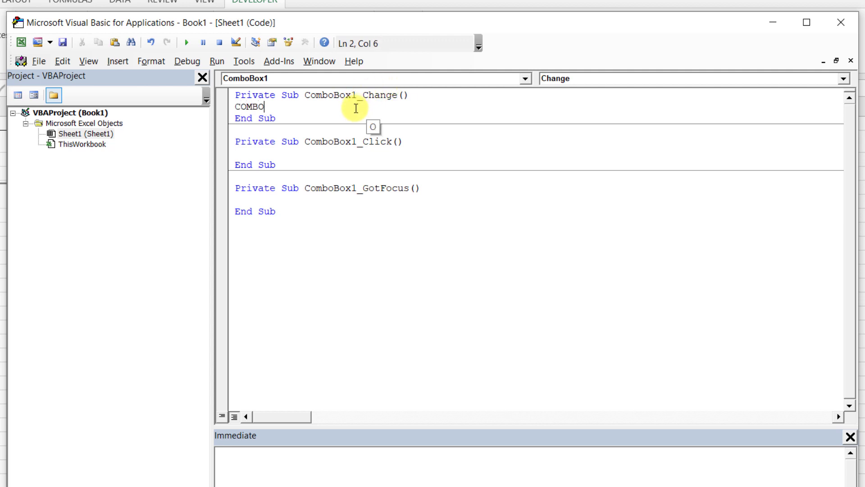
# Write the line ComboBox1.ListFillRange = "PENCARIAN" in the ComboBox1_Change procedure
pyautogui.write('.')
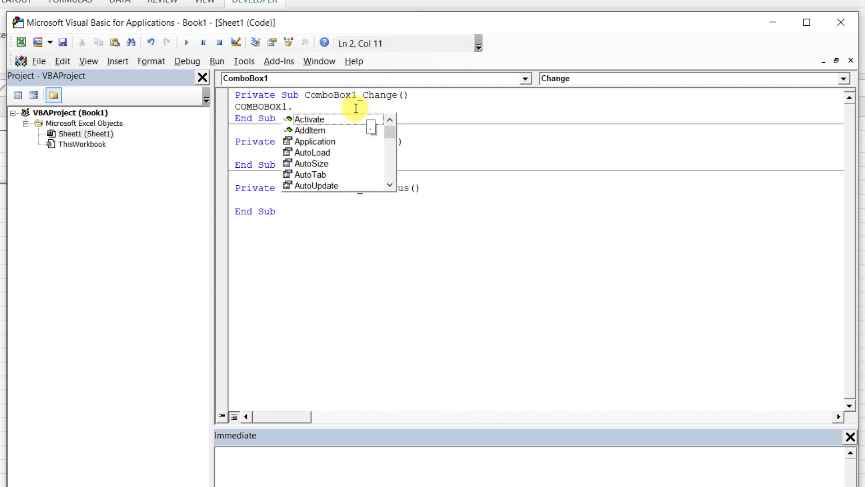
pyautogui.write('lis')
pyautogui.press('Down')
pyautogui.press('Tab')
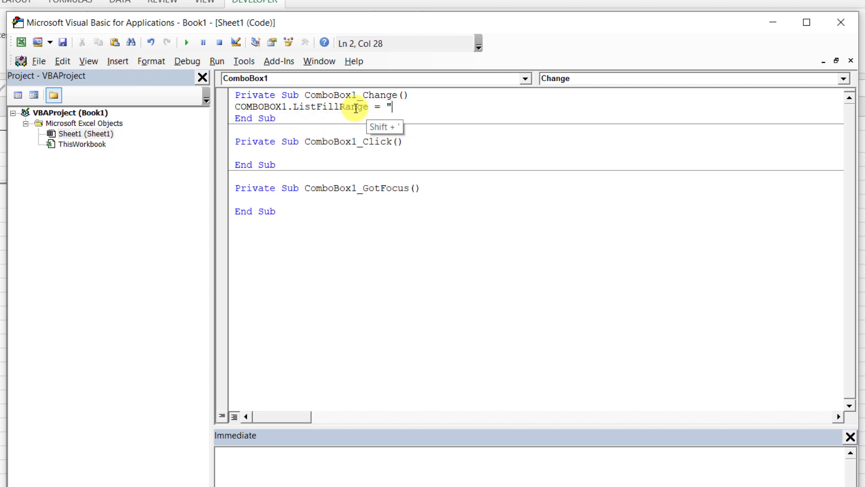
pyautogui.write('= "')
pyautogui.press('capslock')
pyautogui.write('PENCARIAN')
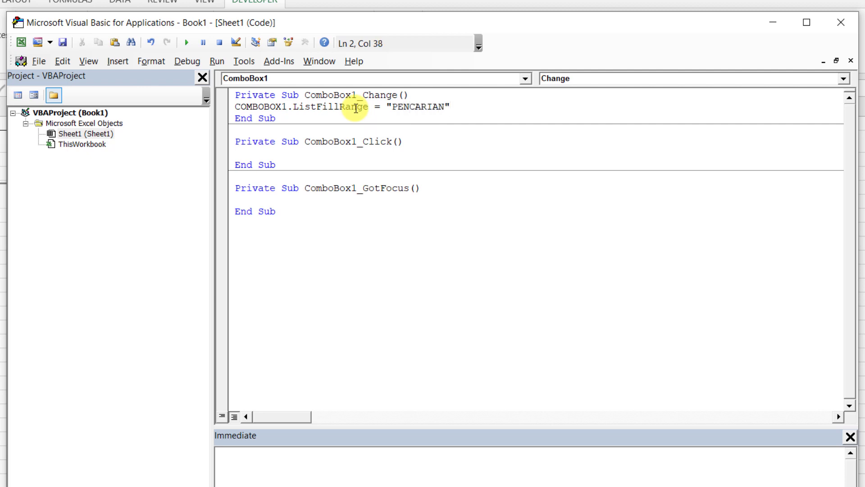
pyautogui.press('Return')
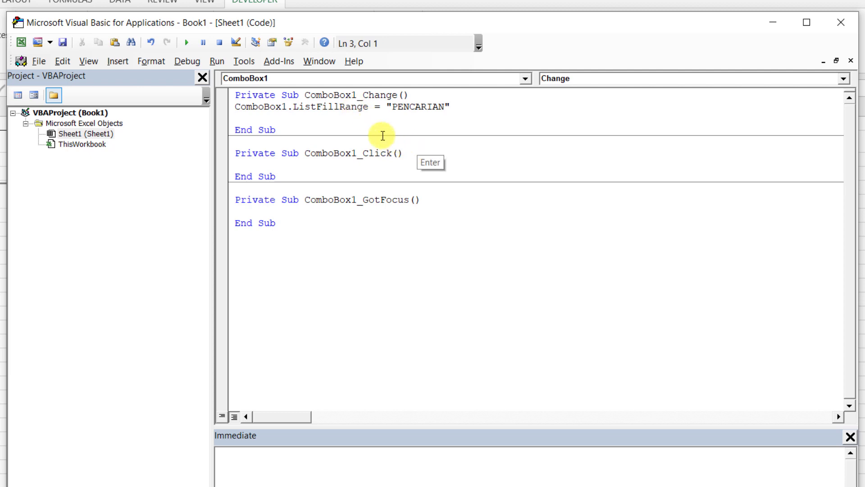
# Add the line ComboBox1.DropDown below the ListFillRange line in the ComboBox1_Change procedure
pyautogui.write('combobo')
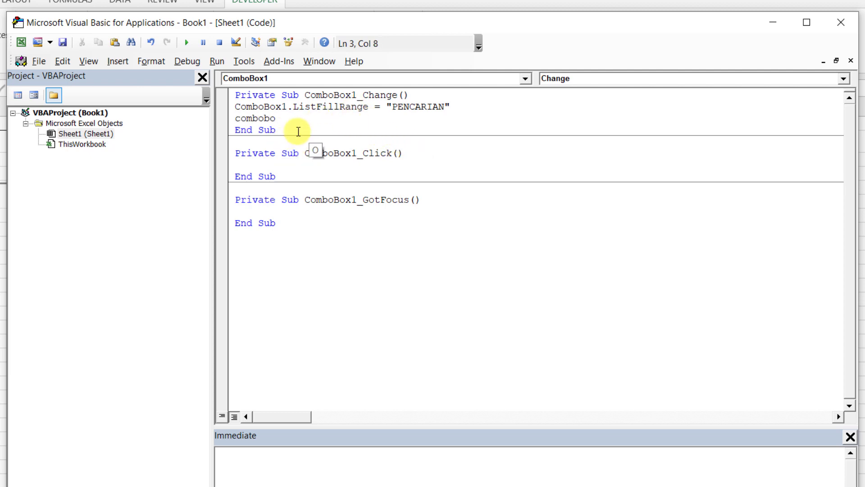
pyautogui.write('x1.d')
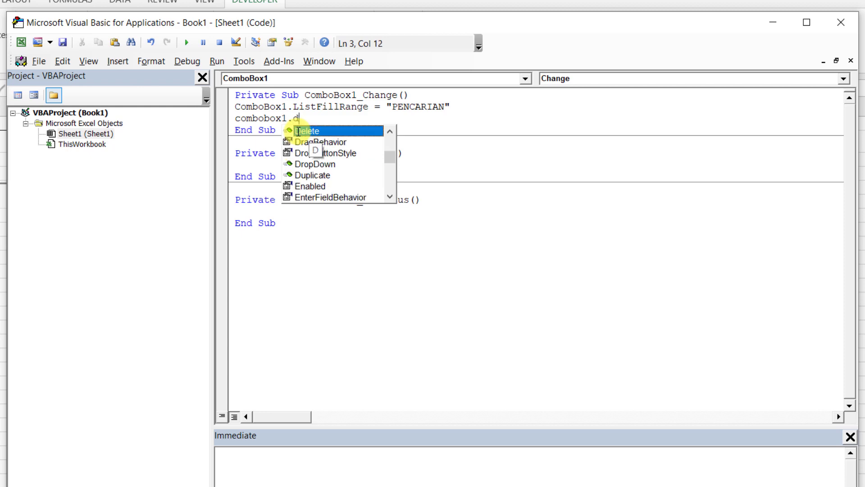
pyautogui.write('rop')
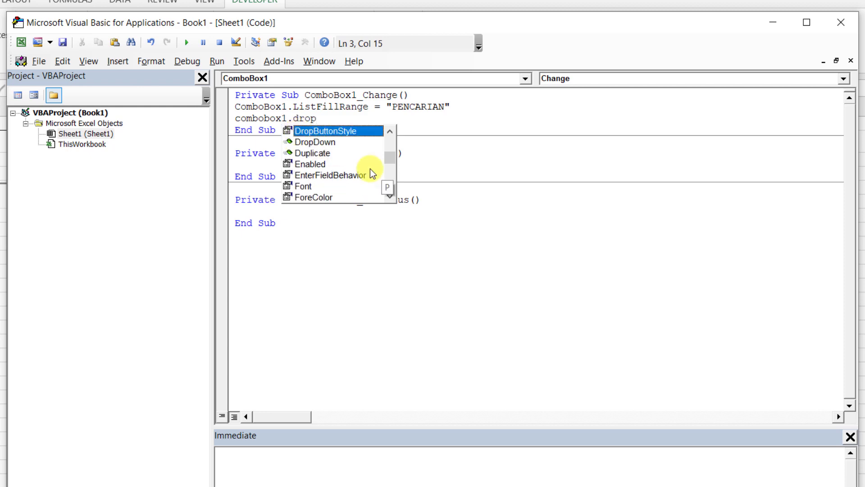
pyautogui.press('Down')
pyautogui.doubleClick(317, 142)
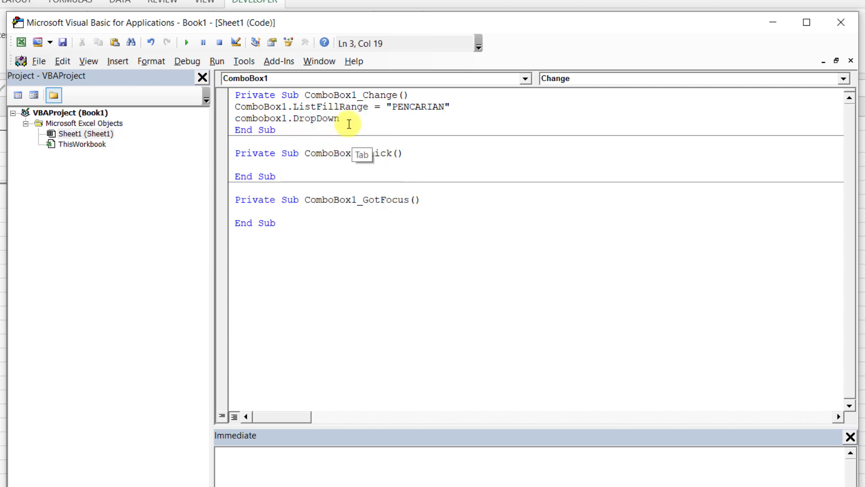
pyautogui.click(338, 130)
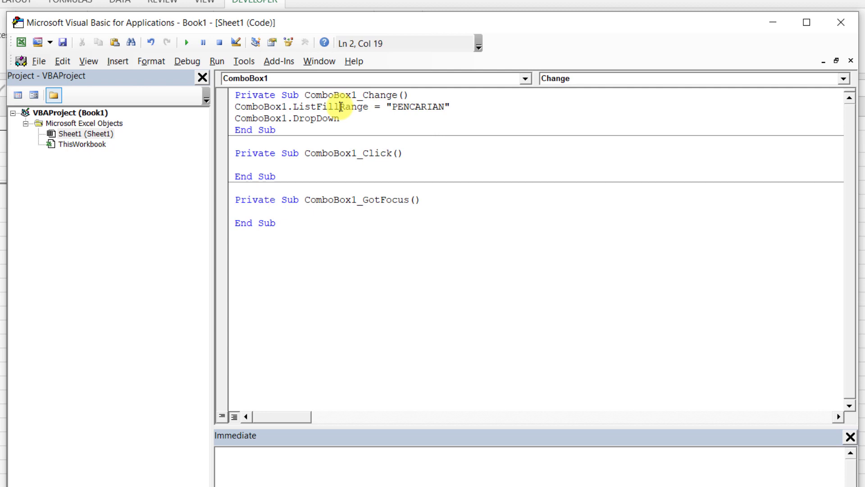
pyautogui.doubleClick(425, 106)
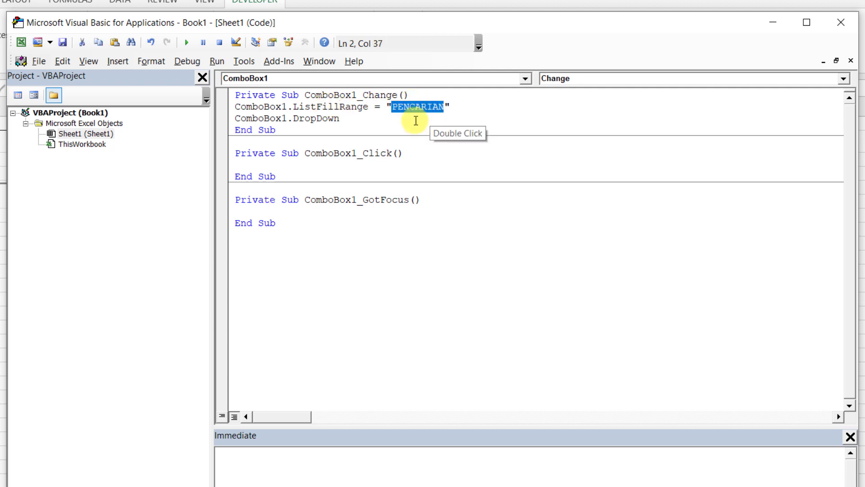
pyautogui.click(413, 118)
pyautogui.doubleClick(416, 106)
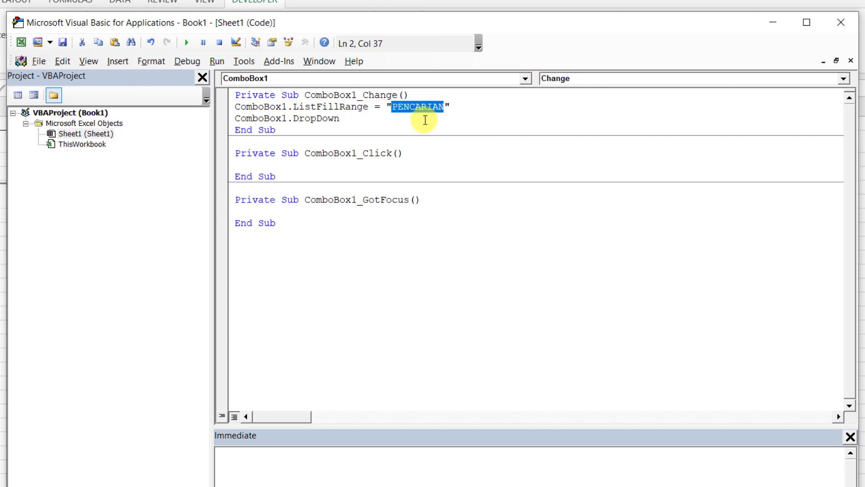
pyautogui.click(376, 92)
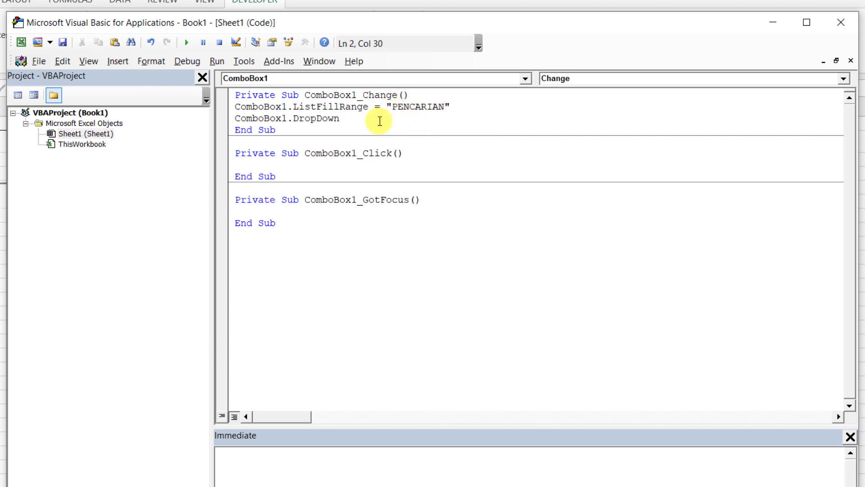
# Write Range("B1").Value as the start of an assignment in the ComboBox1_Click procedure
pyautogui.click(325, 154)
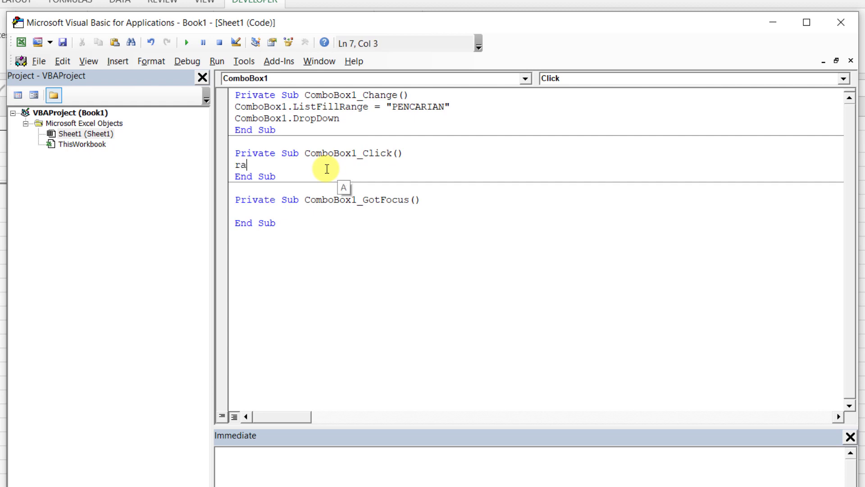
pyautogui.write('range(')
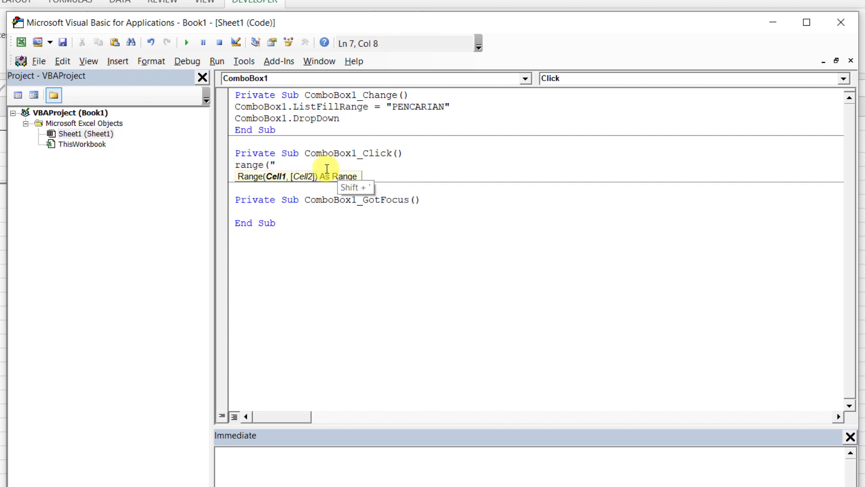
pyautogui.write('"B3").val')
pyautogui.press('Right')
pyautogui.hotkey('shift', 'Tab')
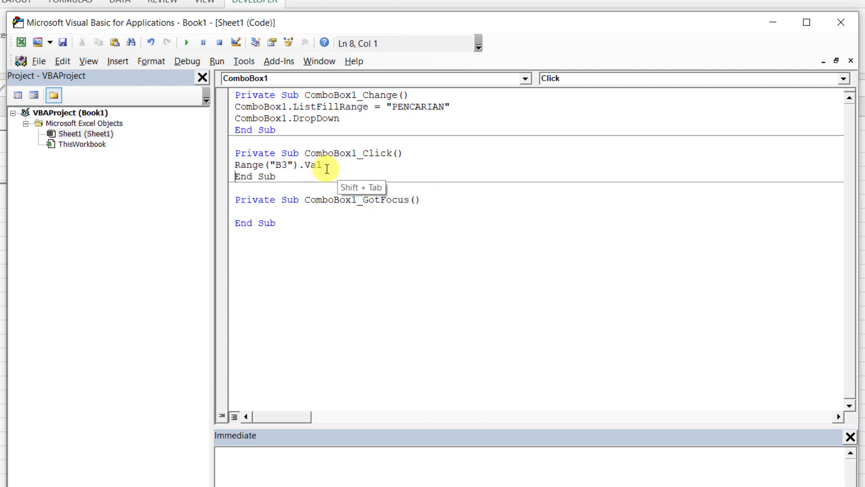
pyautogui.press('Down')
pyautogui.press('Left')
pyautogui.press('Left')
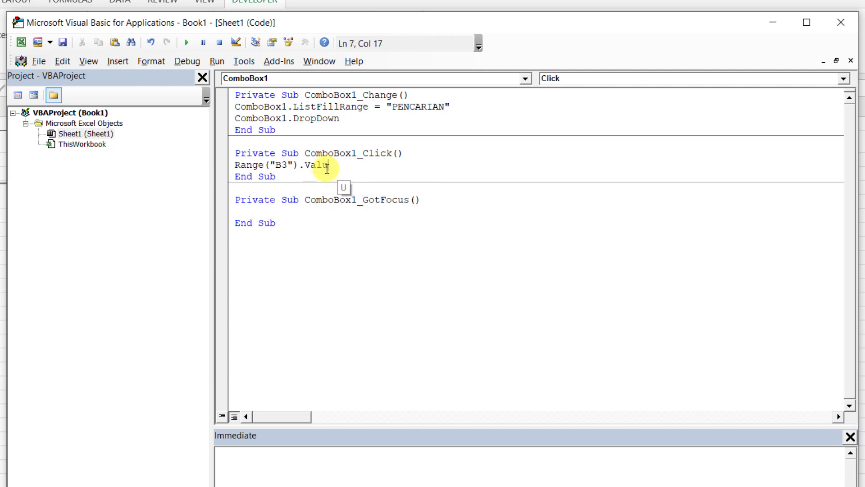
pyautogui.hotkey('shift', 'Left')
pyautogui.hotkey('shift', 'Left')
pyautogui.write('E1')
pyautogui.press('End')
pyautogui.hotkey('shift', 'Home')
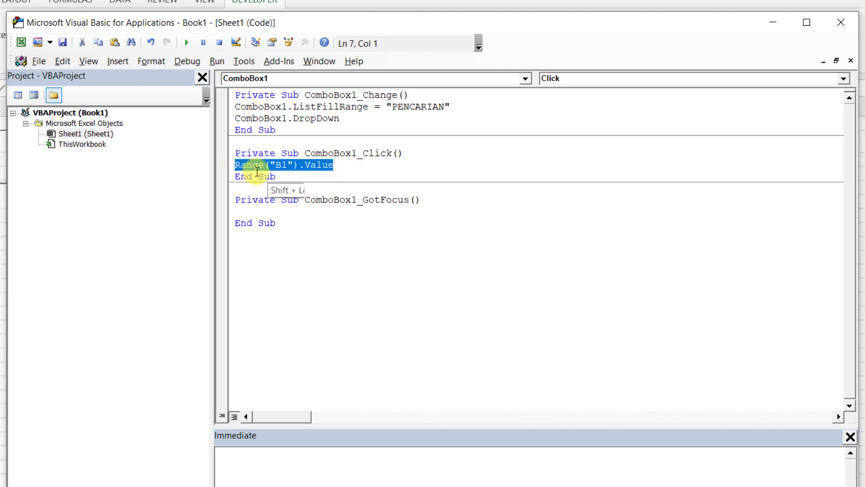
# Reuse the B1 expression to complete the line as Range("B1").Value = Range("B3").Value in ComboBox1_Click
pyautogui.hotkey('ctrl', 'c')
pyautogui.click(347, 166)
pyautogui.write('=')
pyautogui.hotkey('ctrl', 'v')
pyautogui.click(397, 166)
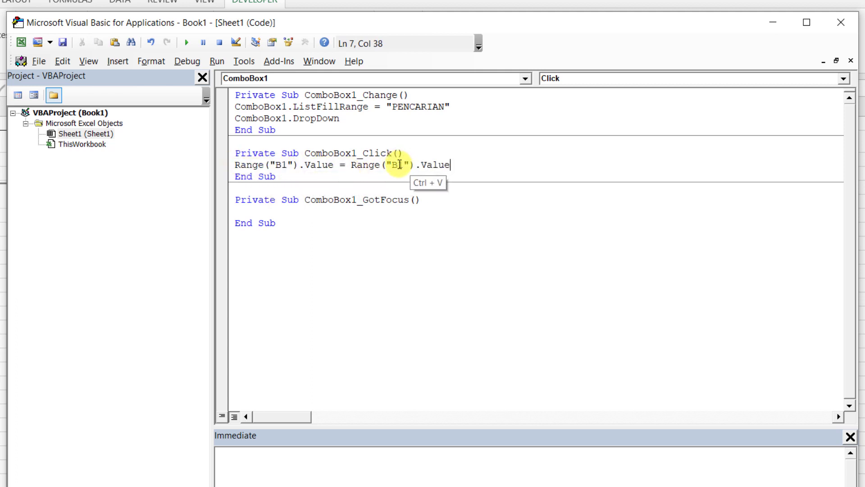
pyautogui.hotkey('shift', 'Right')
pyautogui.write('3')
pyautogui.click(469, 168)
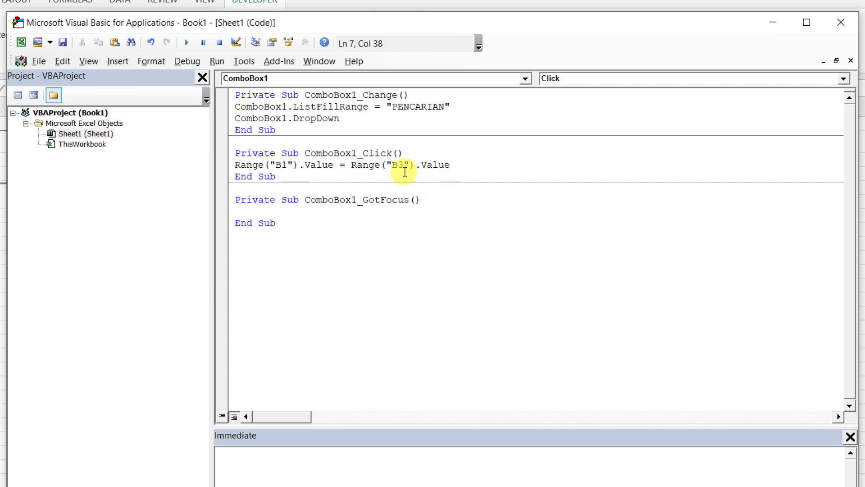
# Add the line ComboBox1.Value = "" below the B1 assignment in the ComboBox1_Click procedure
pyautogui.press('Return')
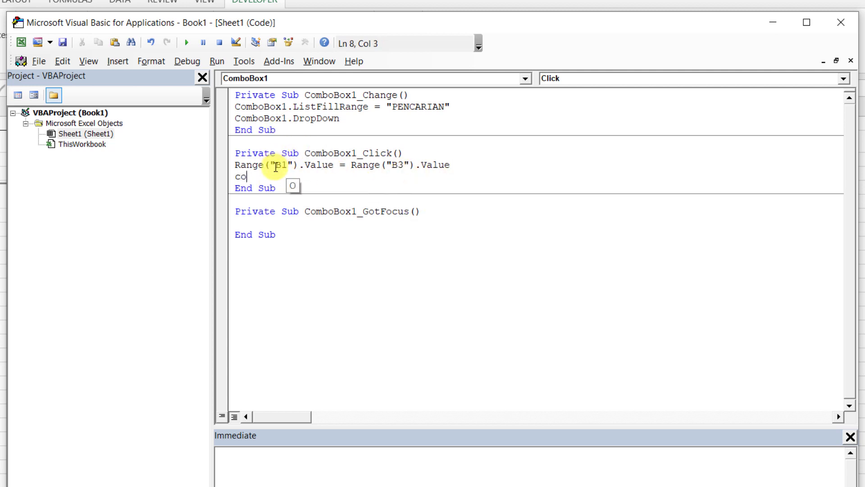
pyautogui.write('combobox1.Value')
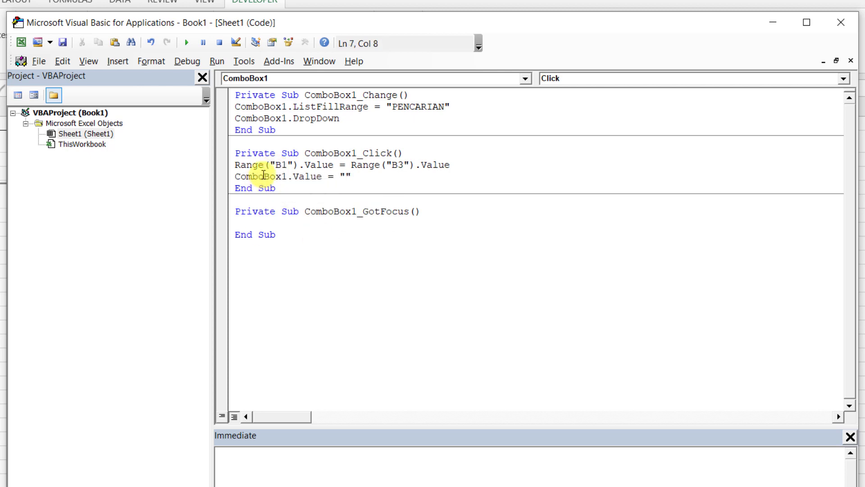
pyautogui.click(263, 175)
pyautogui.click(356, 176)
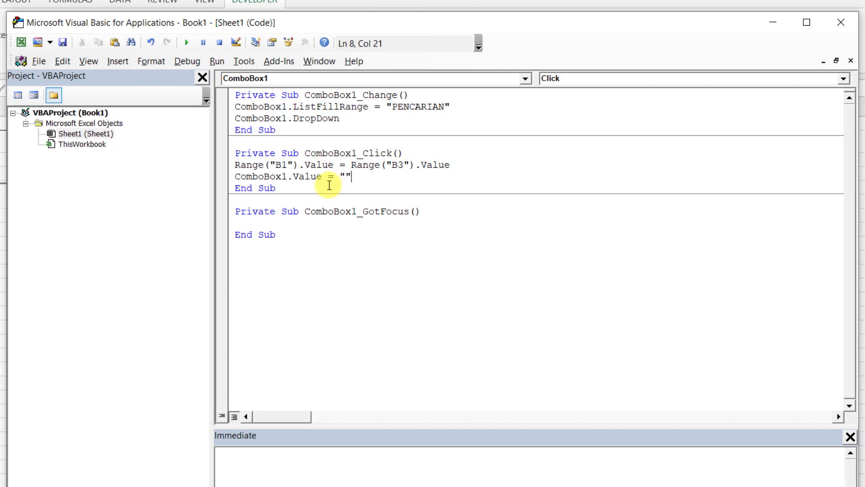
# Copy the ComboBox1.Value = "" line from ComboBox1_Click into the empty ComboBox1_GotFocus procedure
pyautogui.click(303, 213)
pyautogui.doubleClick(354, 213)
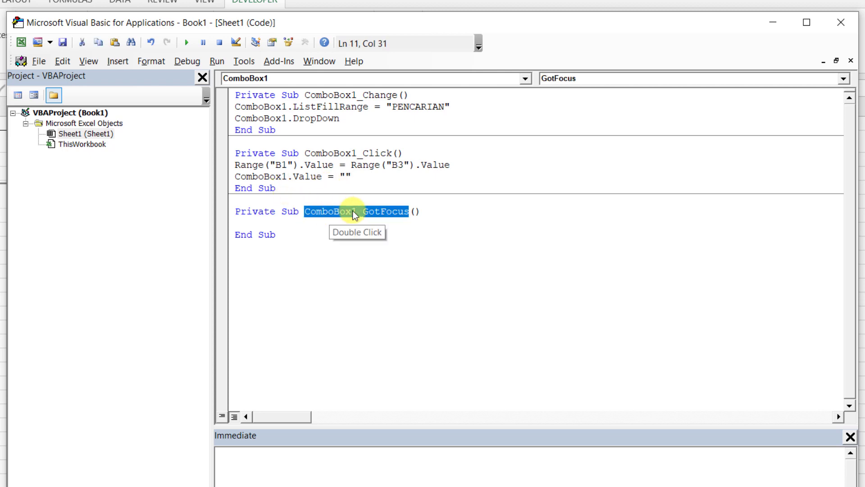
pyautogui.click(352, 176)
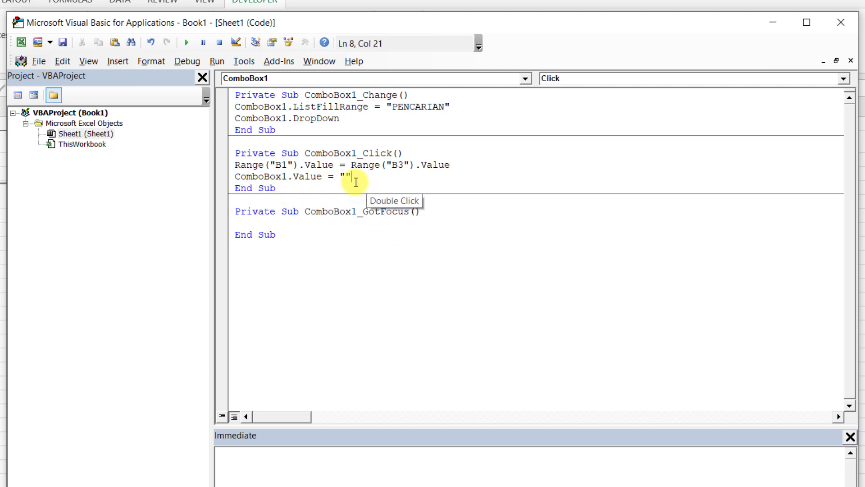
pyautogui.keyDown('shift'); pyautogui.click(235, 176); pyautogui.keyUp('shift')
pyautogui.hotkey('ctrl', 'c')
pyautogui.click(284, 222)
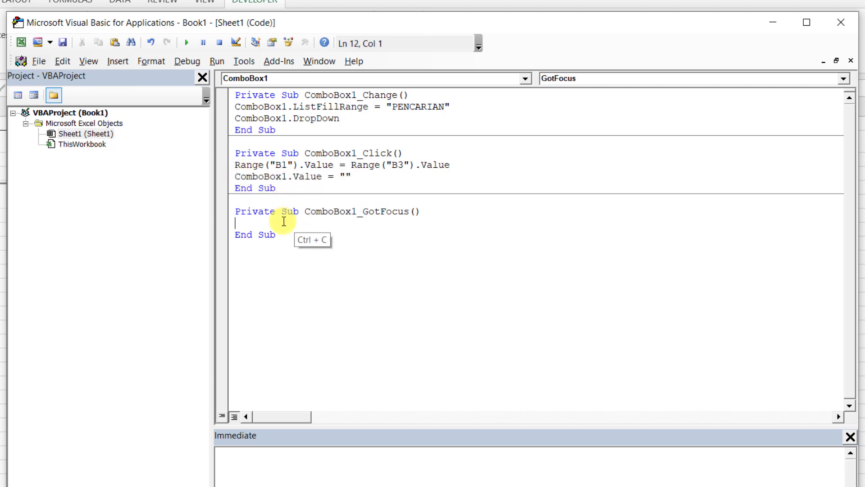
pyautogui.hotkey('ctrl', 'v')
pyautogui.click(290, 238)
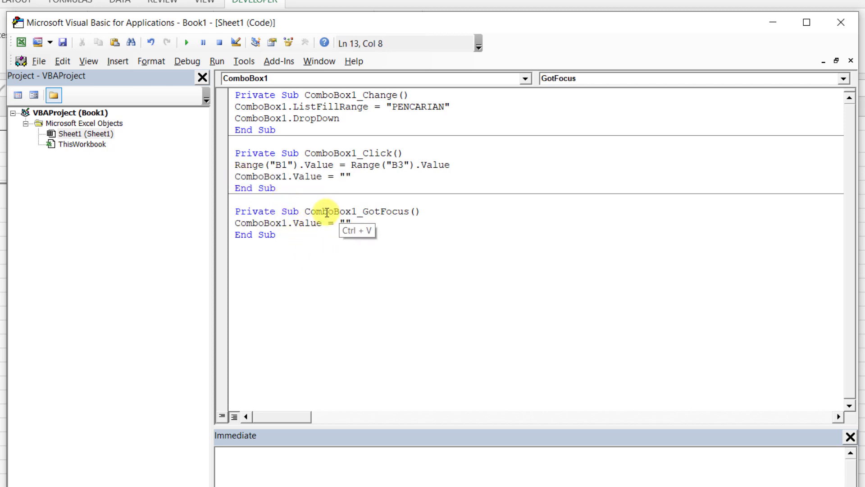
# Switch to the Excel worksheet and browse the unfiltered student list in the combo box
pyautogui.hotkey('alt', 'F11')
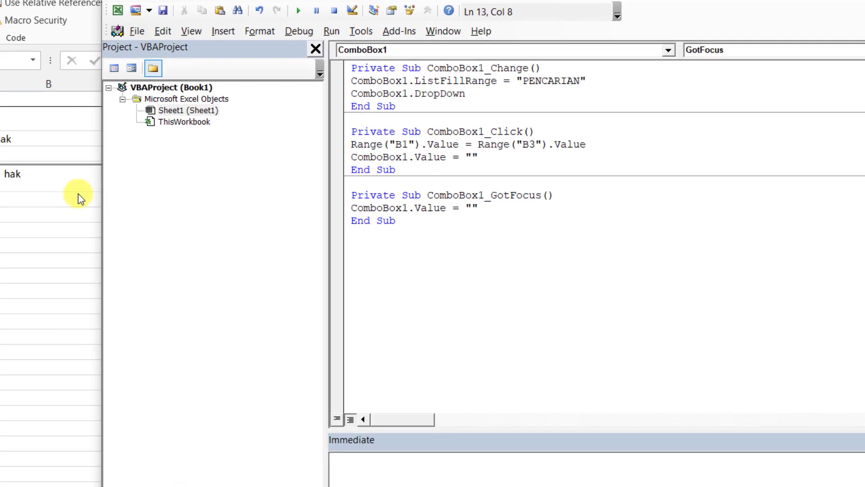
pyautogui.click(112, 159)
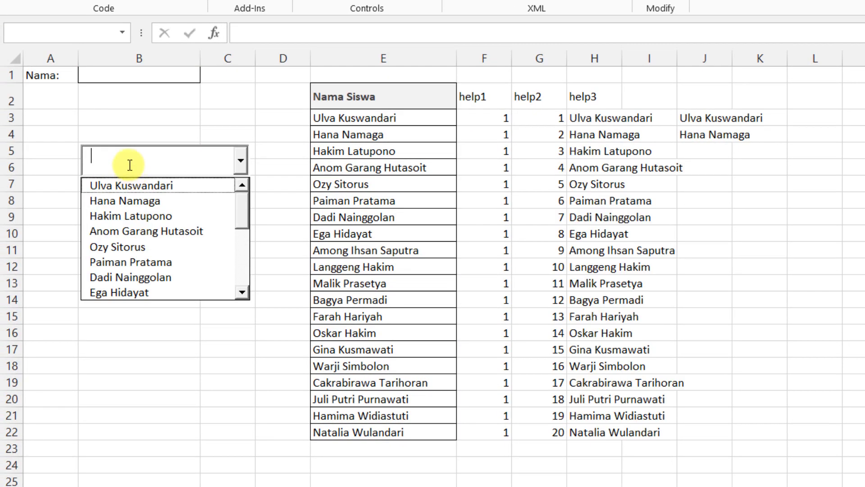
pyautogui.scroll(-4, 239, 199)
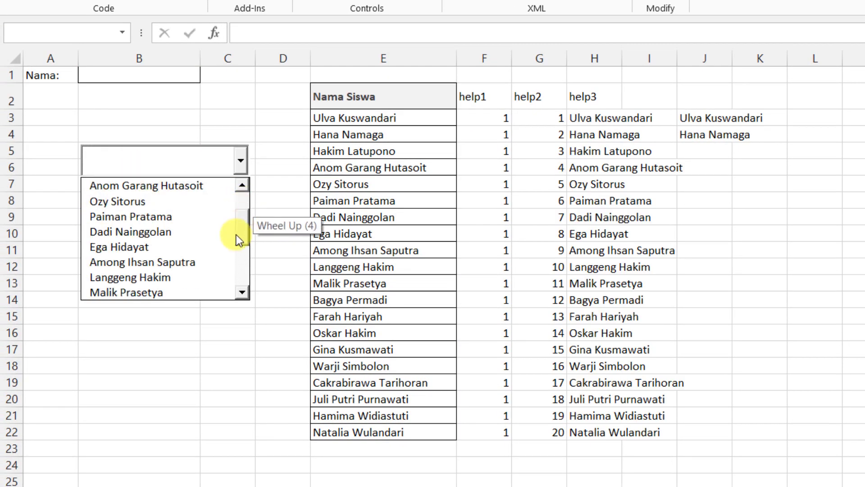
pyautogui.click(201, 154)
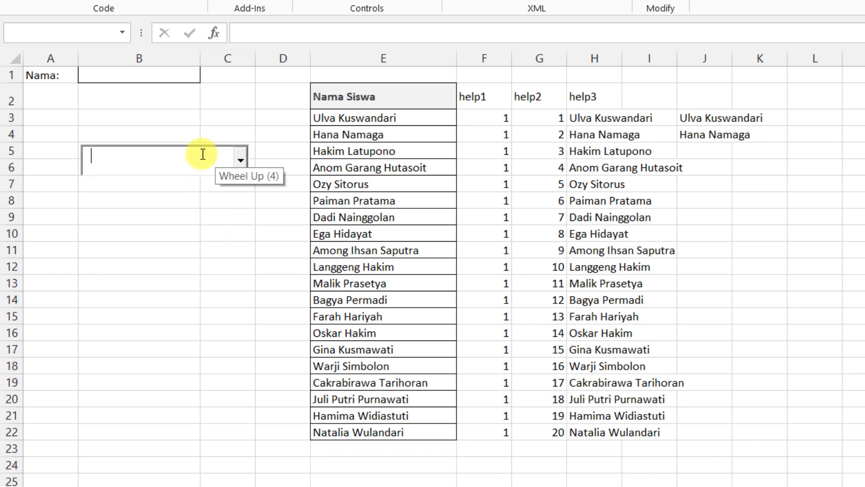
pyautogui.click(176, 216)
# Filter the combo box with "hak" and choose the first suggested student to fill cell B1
pyautogui.click(162, 168)
pyautogui.write('hak')
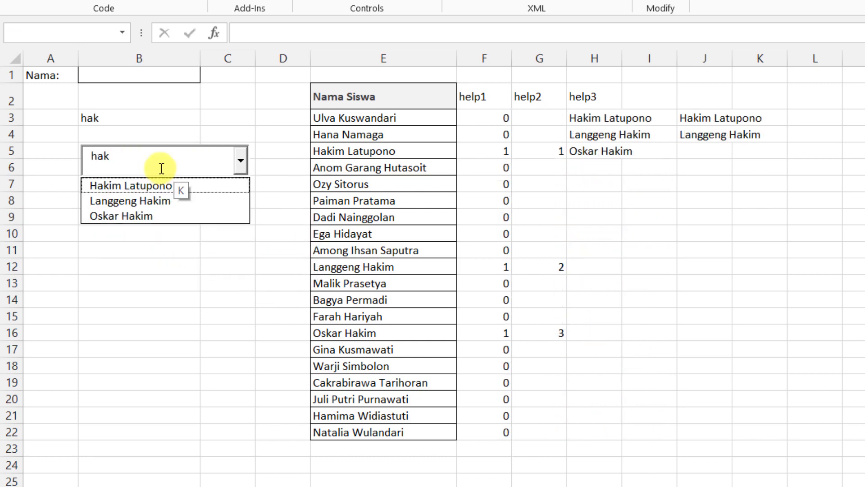
pyautogui.click(147, 187)
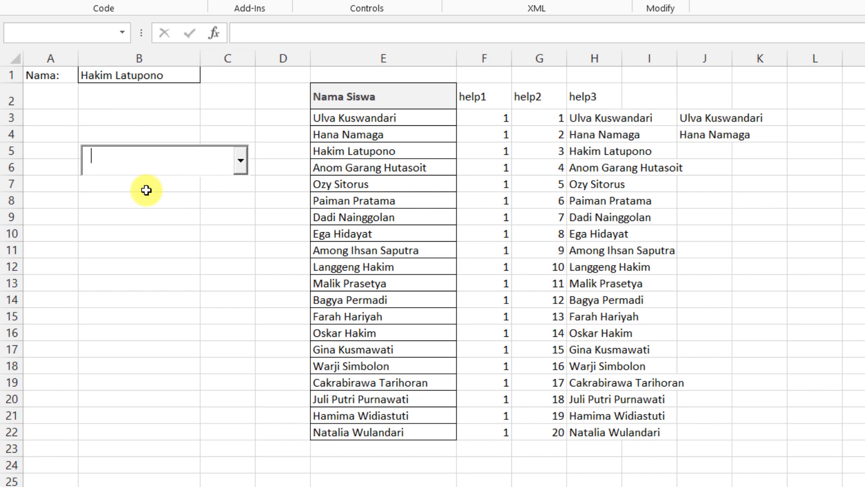
# Increase the height of row 1, which holds the Nama field, to about double
pyautogui.click(161, 235)
pyautogui.click(90, 76)
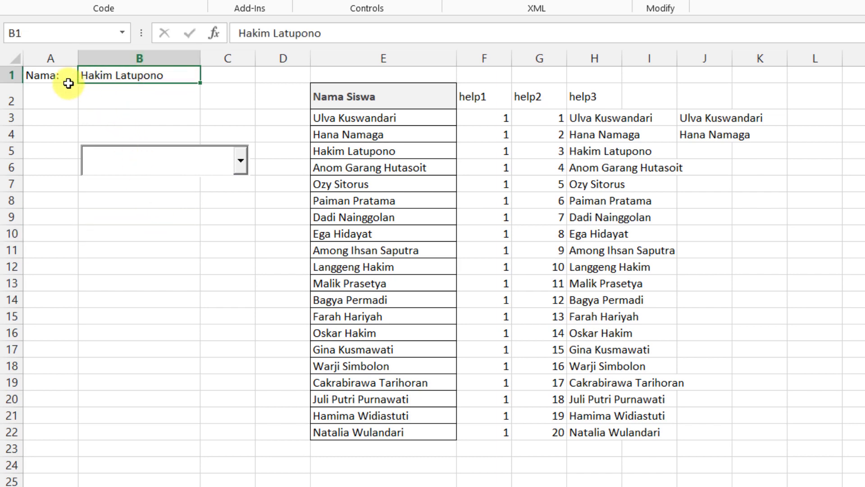
pyautogui.moveTo(16, 83); pyautogui.dragTo(15, 99)
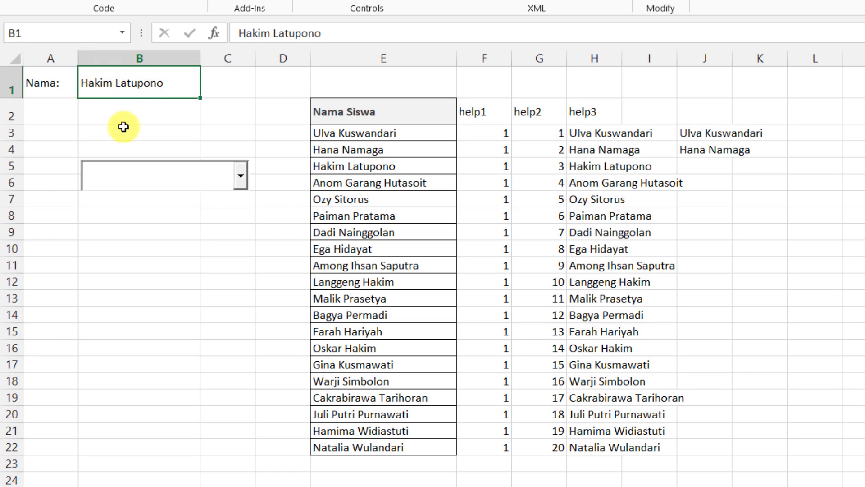
# Test the combo box by choosing the third suggestion for "hak" and the second suggestion for "ul"
pyautogui.click(146, 171)
pyautogui.write('hak')
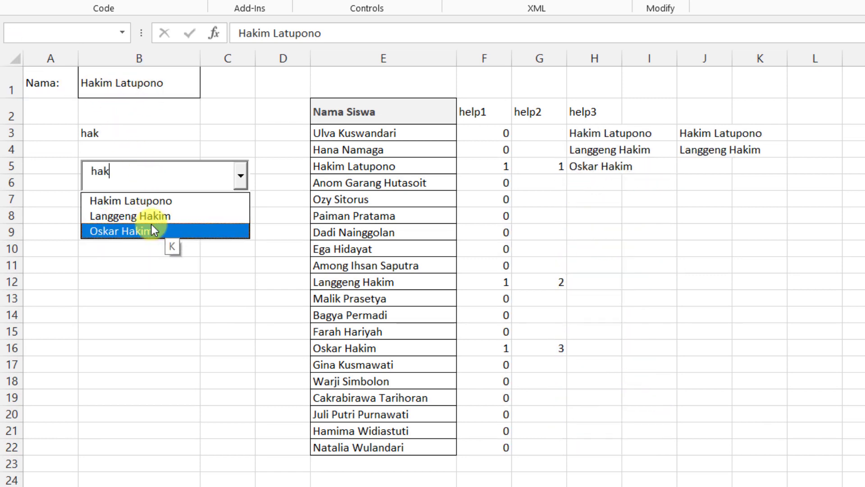
pyautogui.click(152, 228)
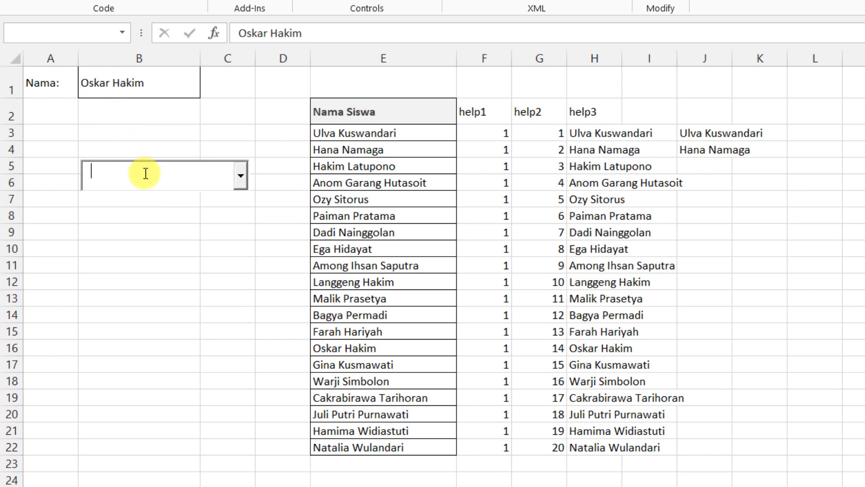
pyautogui.write('ul')
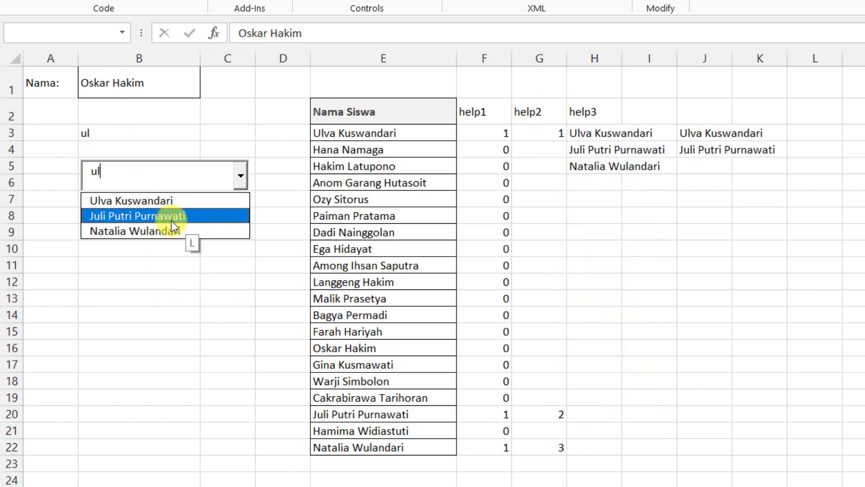
pyautogui.click(155, 215)
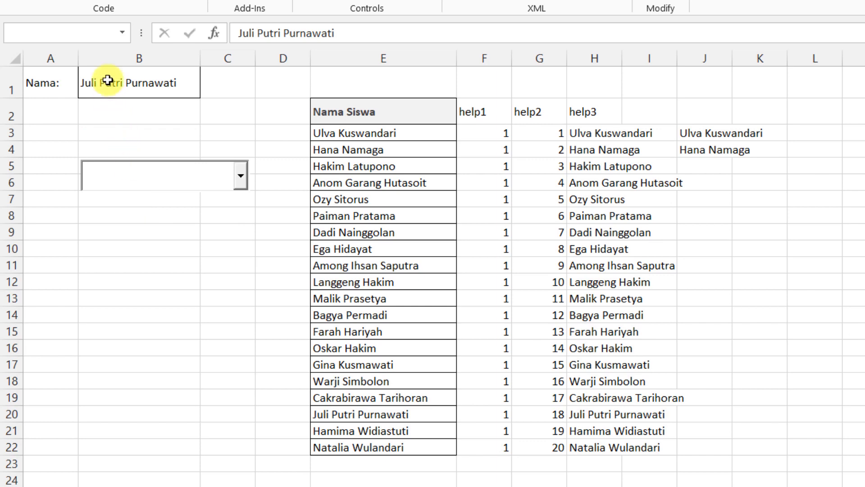
# Filter the combo box with "ar" and choose the sixth suggested student as the Nama value
pyautogui.click(140, 190)
pyautogui.write('a')
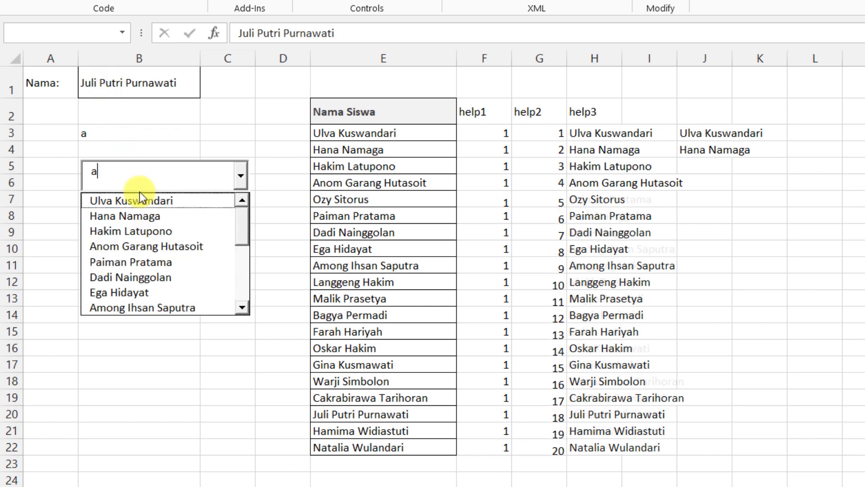
pyautogui.write('r')
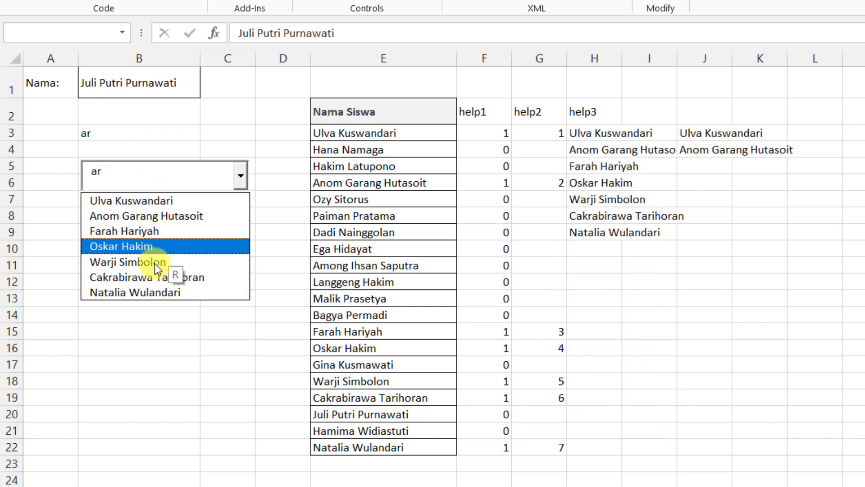
pyautogui.click(186, 278)
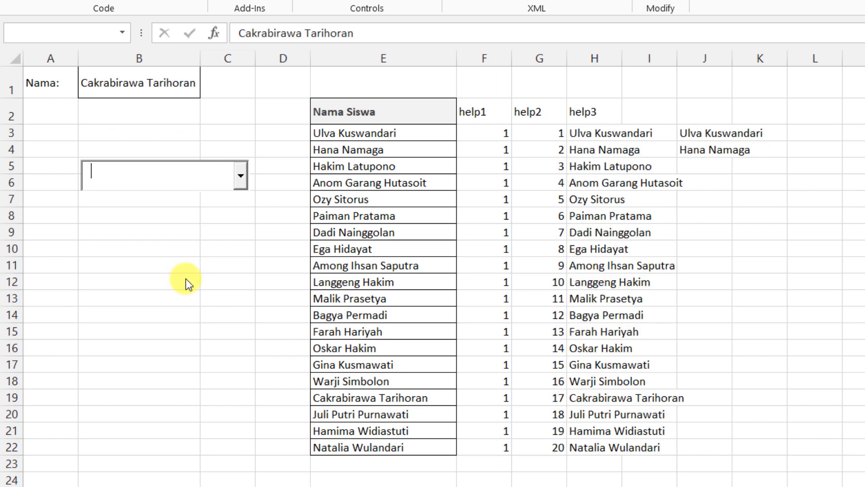
pyautogui.click(151, 216)
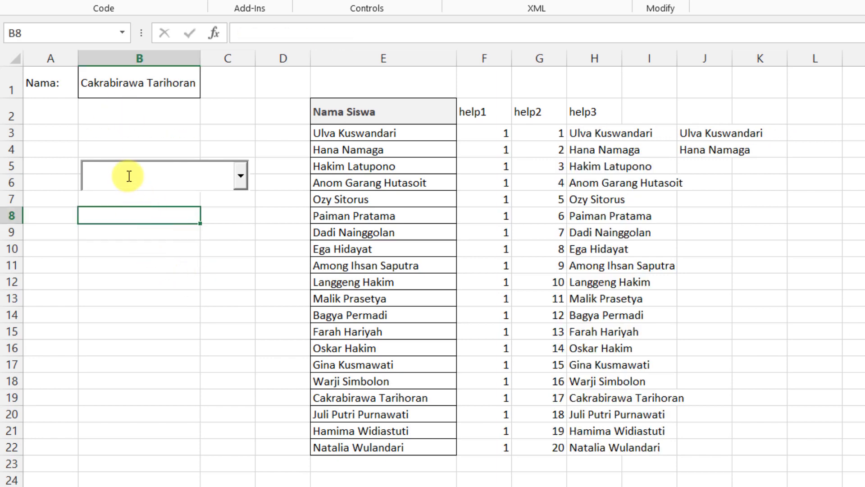
# Filter the combo box with "hak" and choose the third suggested student as the Nama value
pyautogui.click(129, 176)
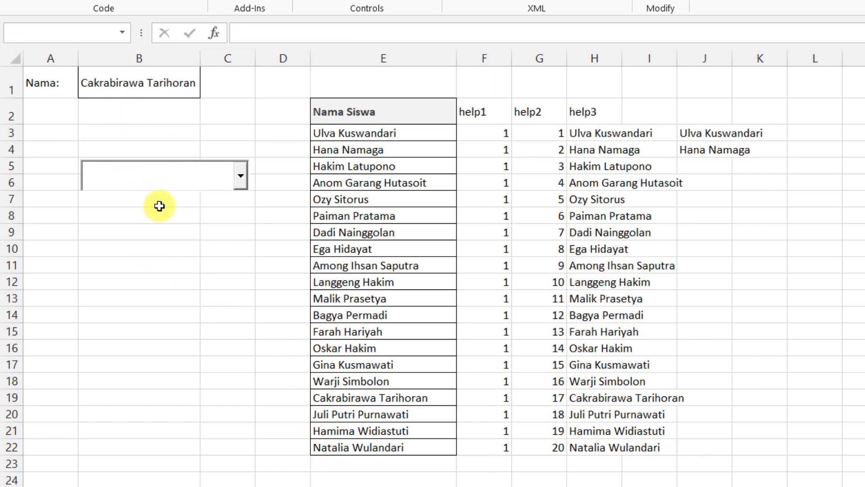
pyautogui.write('hak')
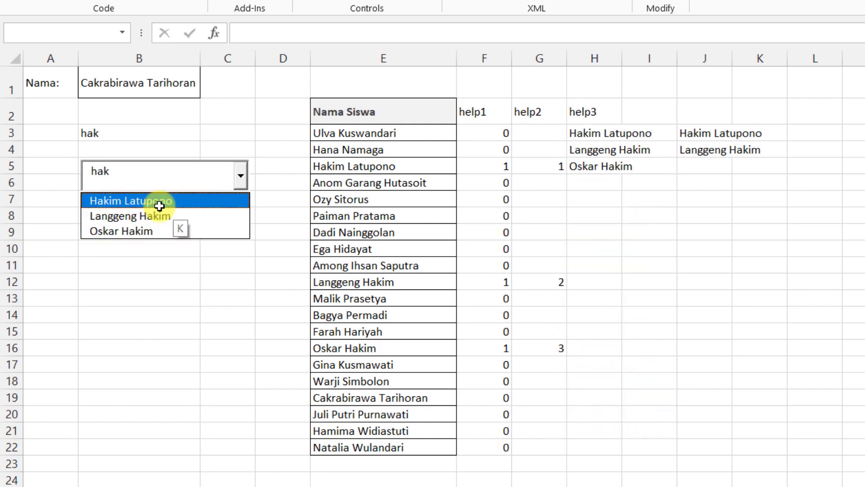
pyautogui.click(120, 232)
pyautogui.click(96, 132)
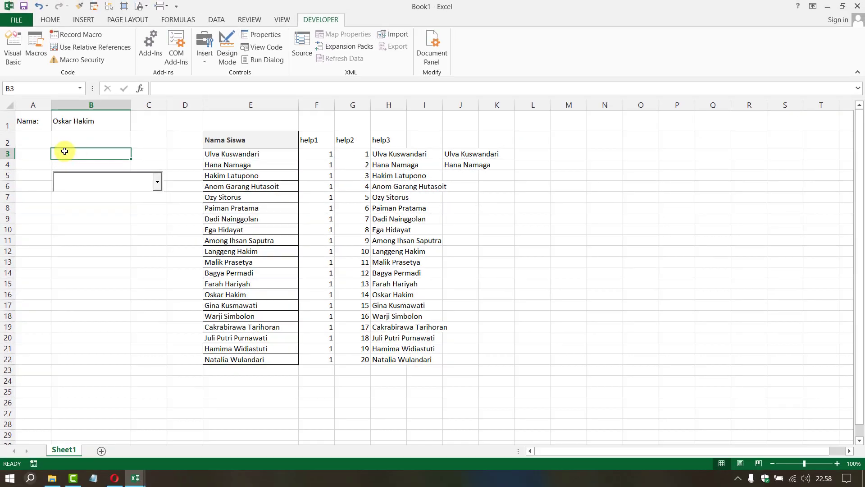
# Enable Design Mode and reposition the combo box over cell B3, just below the Nama field
pyautogui.click(85, 177)
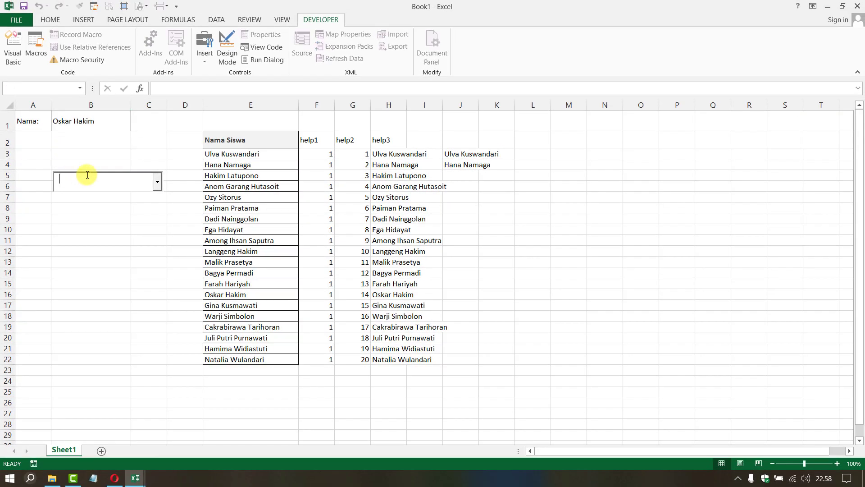
pyautogui.click(227, 47)
pyautogui.moveTo(141, 177)
pyautogui.mouseDown()
pyautogui.moveTo(136, 150)
pyautogui.moveTo(154, 164)
pyautogui.mouseUp()
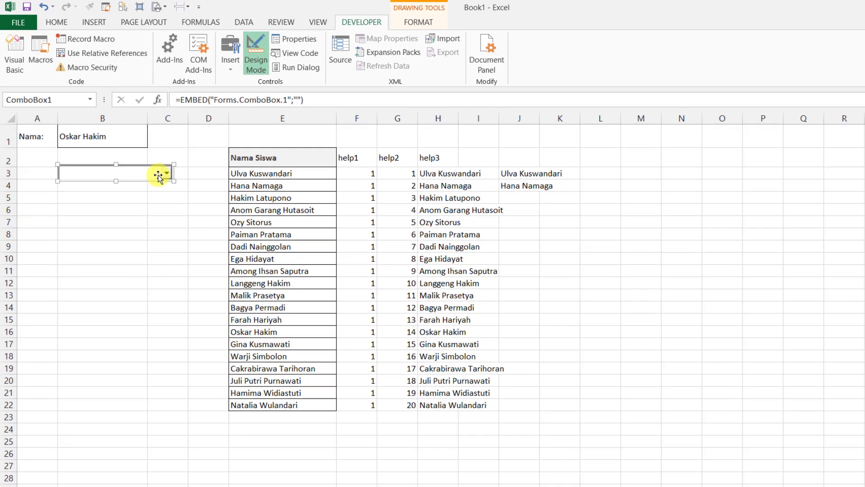
# Set the combo box's ShowDropButtonWhen property to 0 - fmShowDropButtonWhenNever, close its properties and leave Design Mode
pyautogui.rightClick(140, 155)
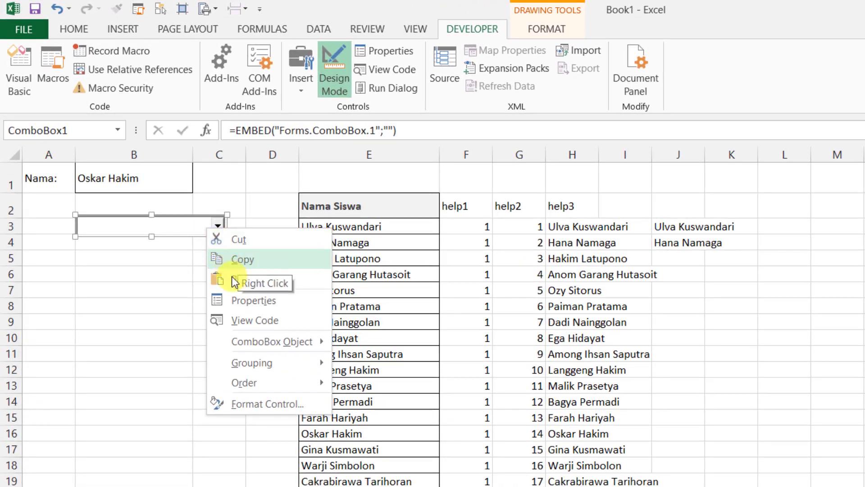
pyautogui.click(160, 203)
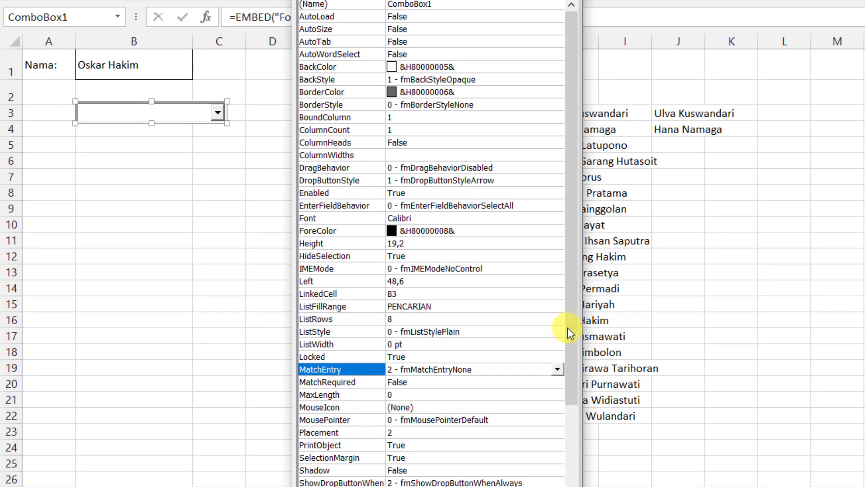
pyautogui.moveTo(567, 329); pyautogui.dragTo(567, 428)
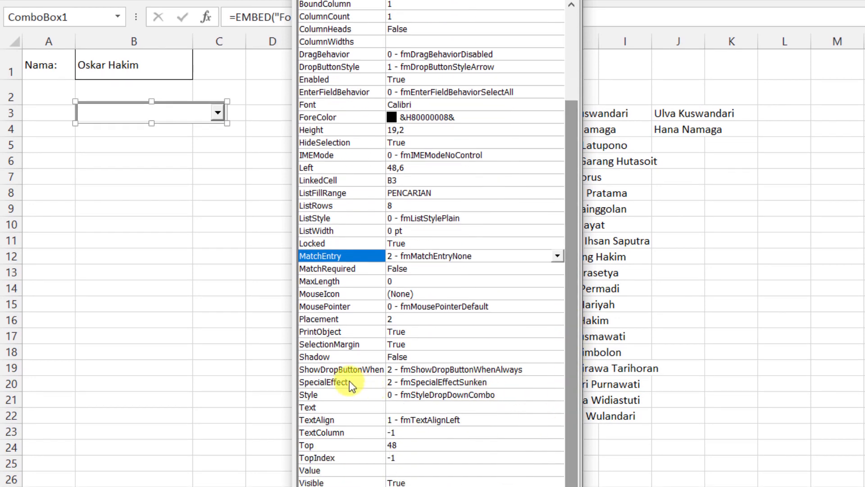
pyautogui.click(331, 369)
pyautogui.click(558, 369)
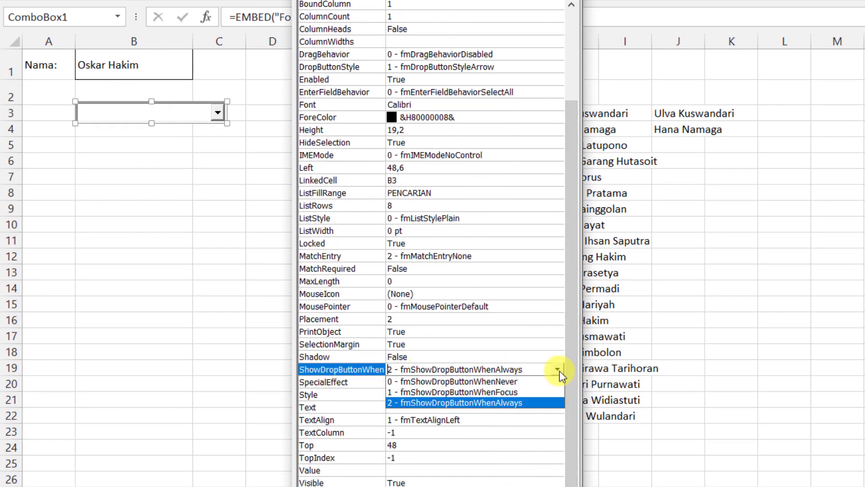
pyautogui.click(496, 382)
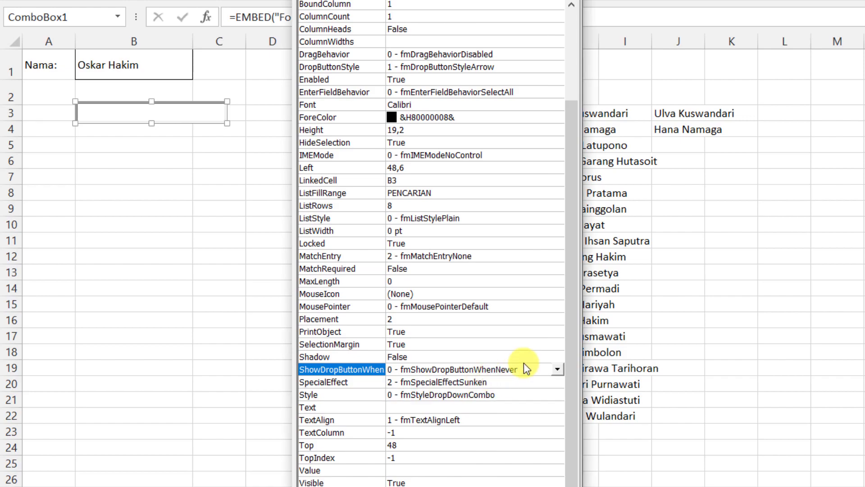
pyautogui.click(518, 3)
pyautogui.click(155, 158)
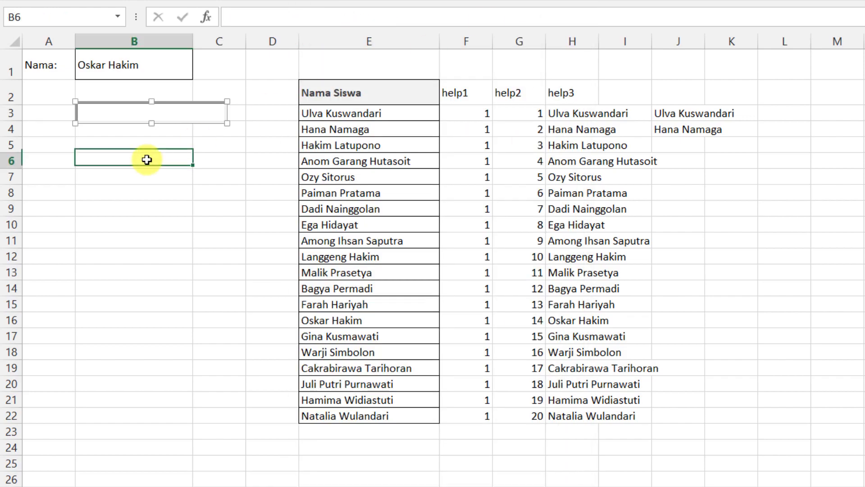
pyautogui.click(208, 112)
pyautogui.click(216, 161)
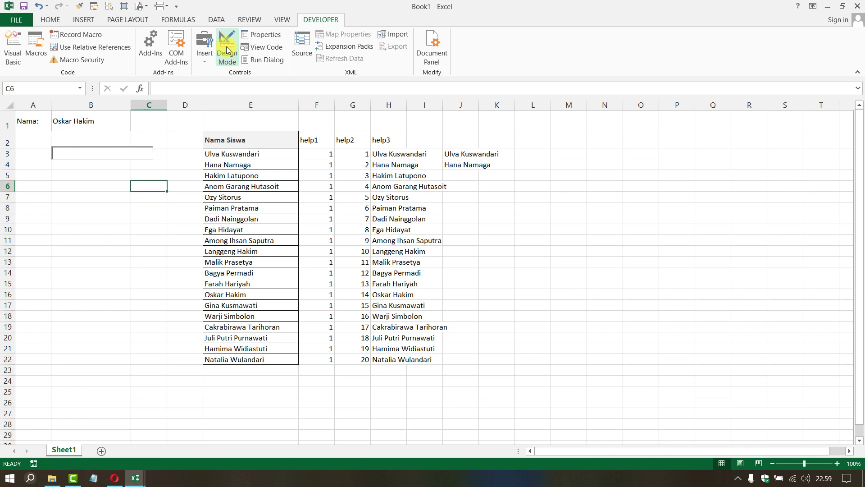
pyautogui.click(227, 50)
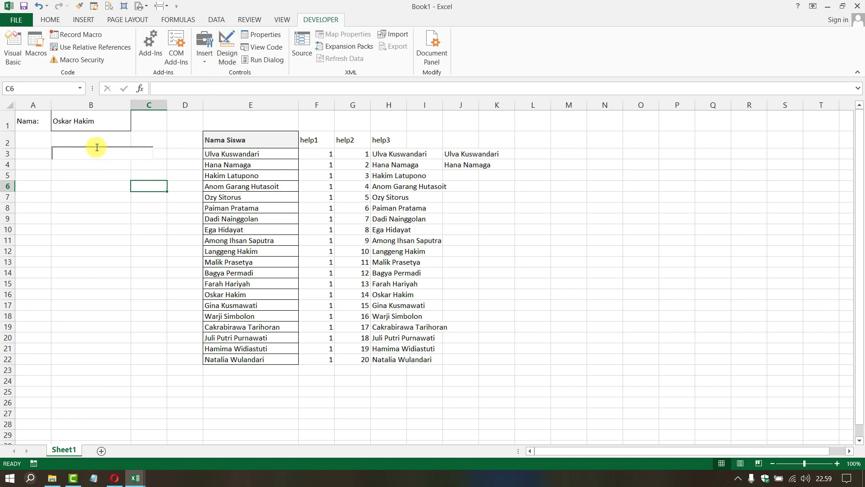
# Test the combo box with "os", replace the text with "ul" and choose the third suggested student as the Nama value
pyautogui.click(104, 157)
pyautogui.write('os')
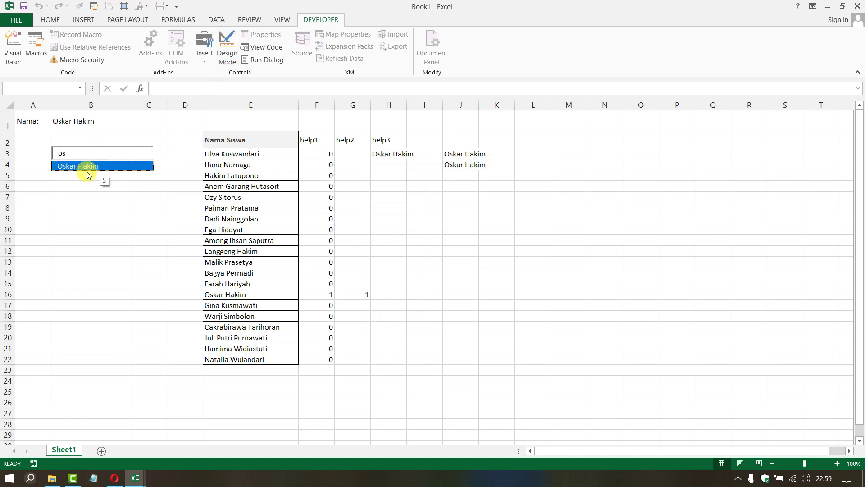
pyautogui.click(76, 156)
pyautogui.press('BackSpace')
pyautogui.press('BackSpace')
pyautogui.write('ul')
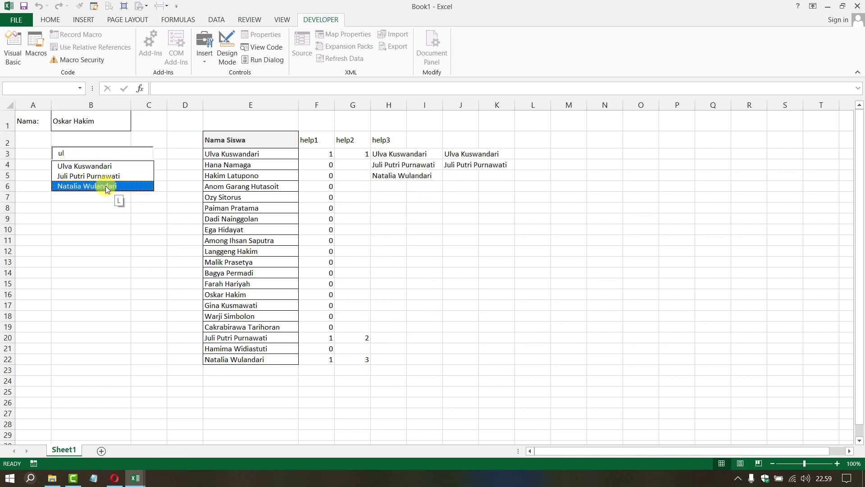
pyautogui.click(107, 187)
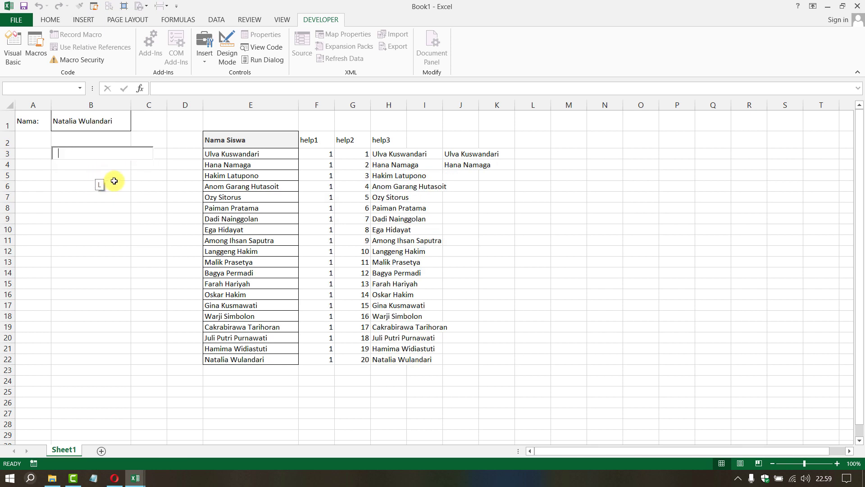
pyautogui.click(88, 129)
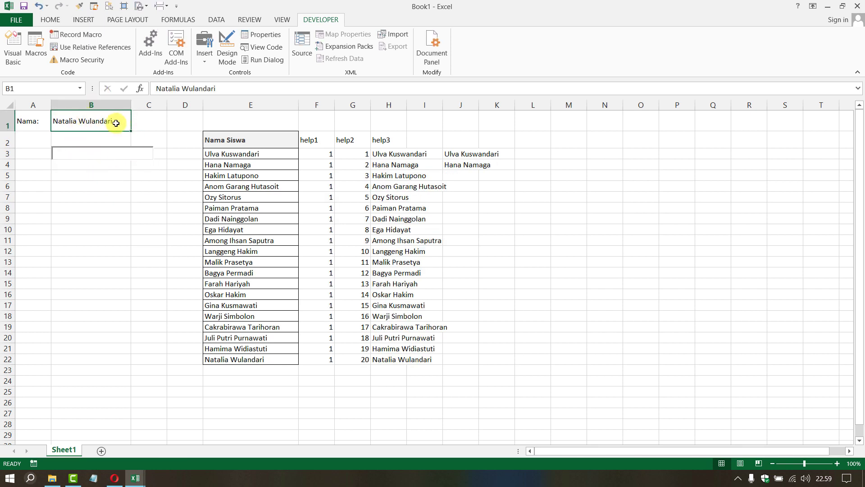